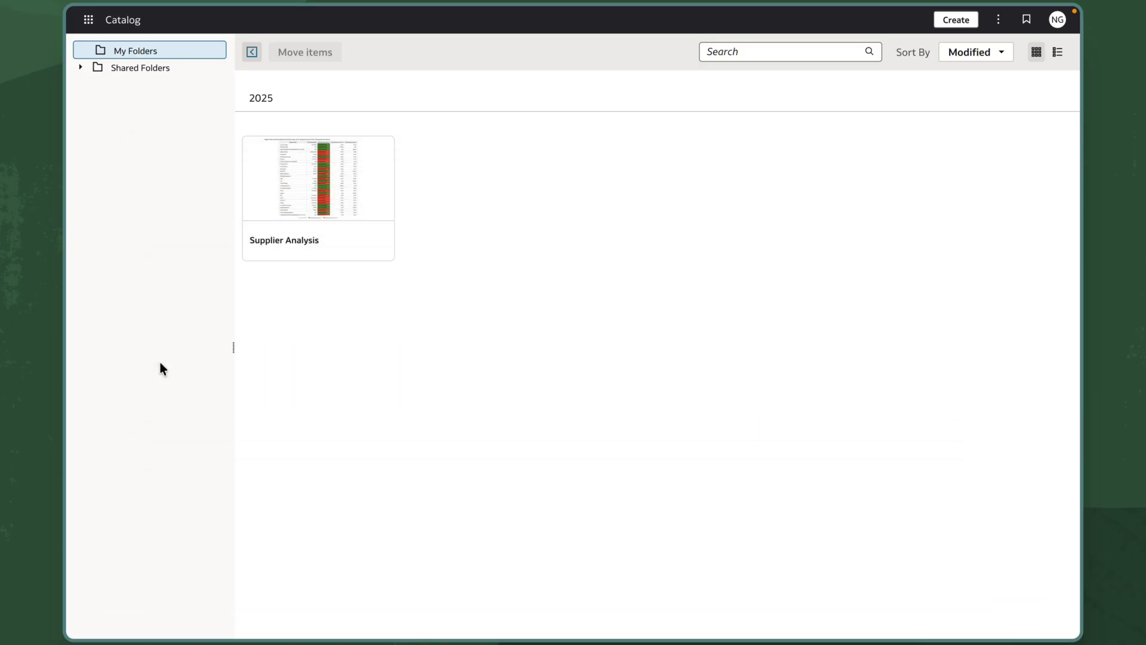
# - Open the Inventory Balances Analysis workbook from the shared Oracle Fusion SCM Detail Dashboards Inventory folder
pyautogui.click(173, 118)
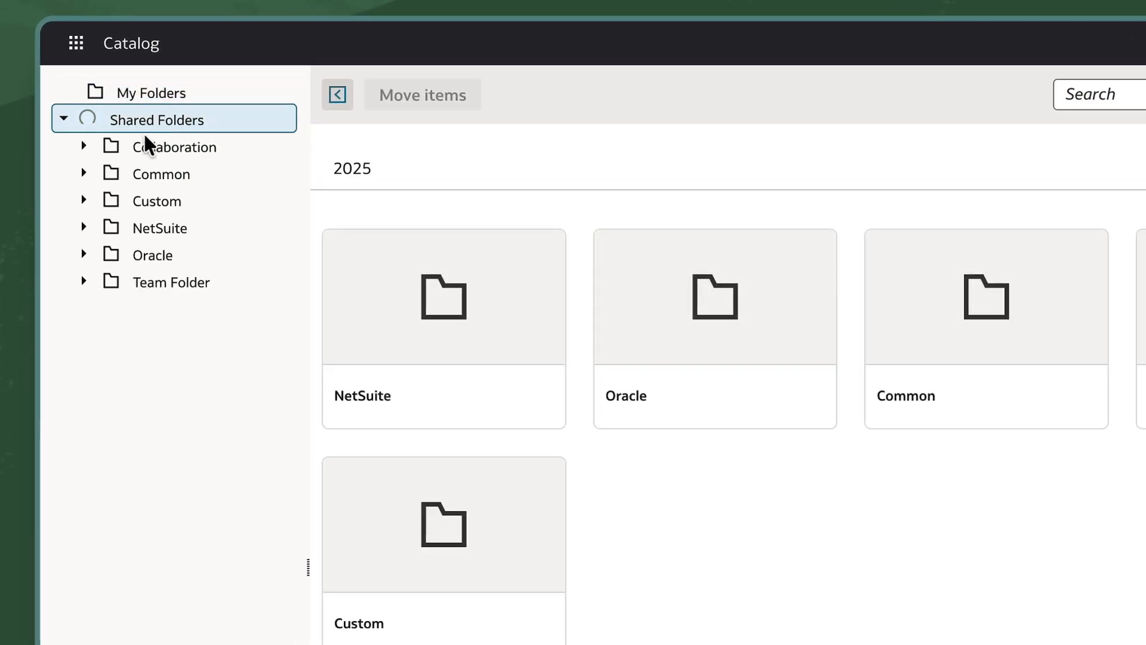
pyautogui.click(85, 257)
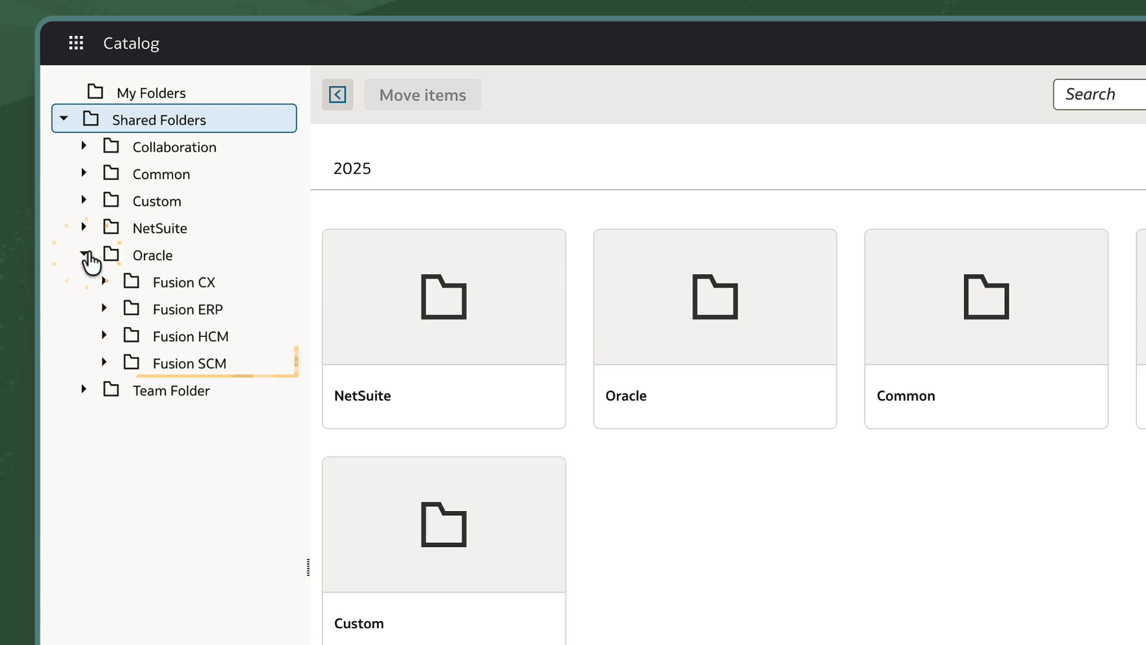
pyautogui.click(175, 357)
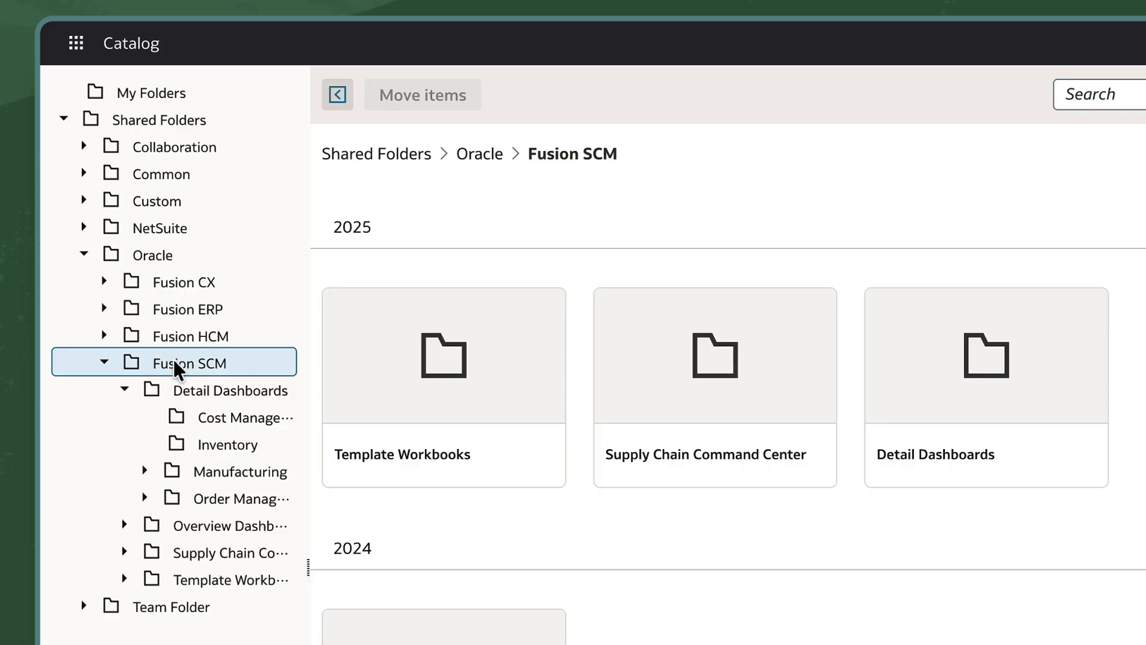
pyautogui.click(198, 436)
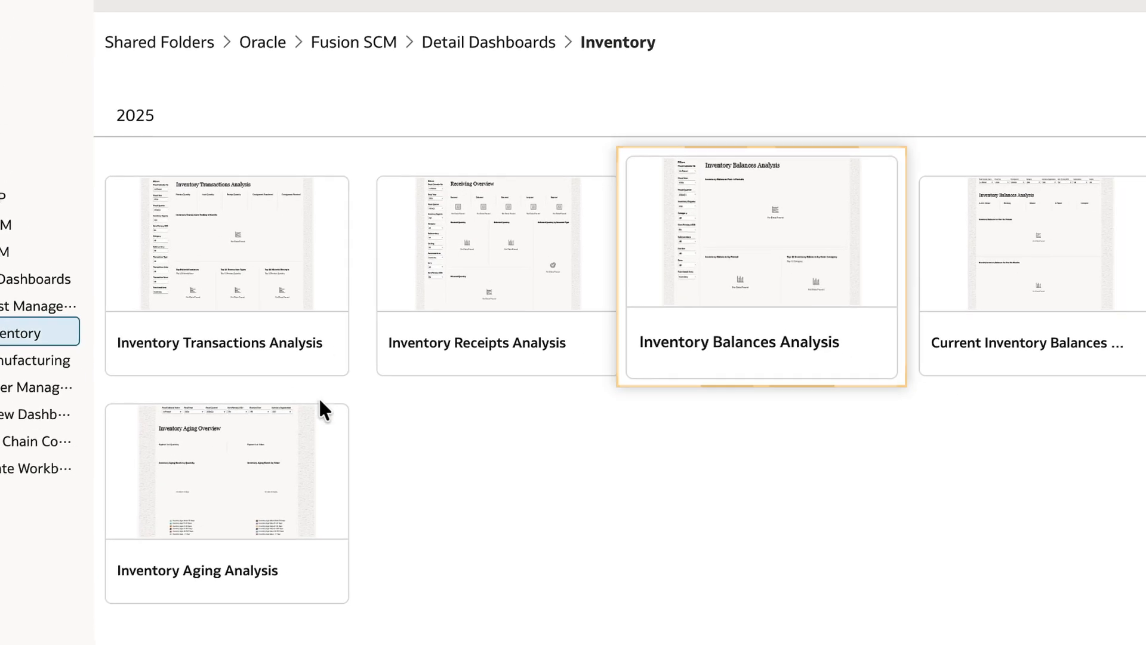
pyautogui.click(848, 353)
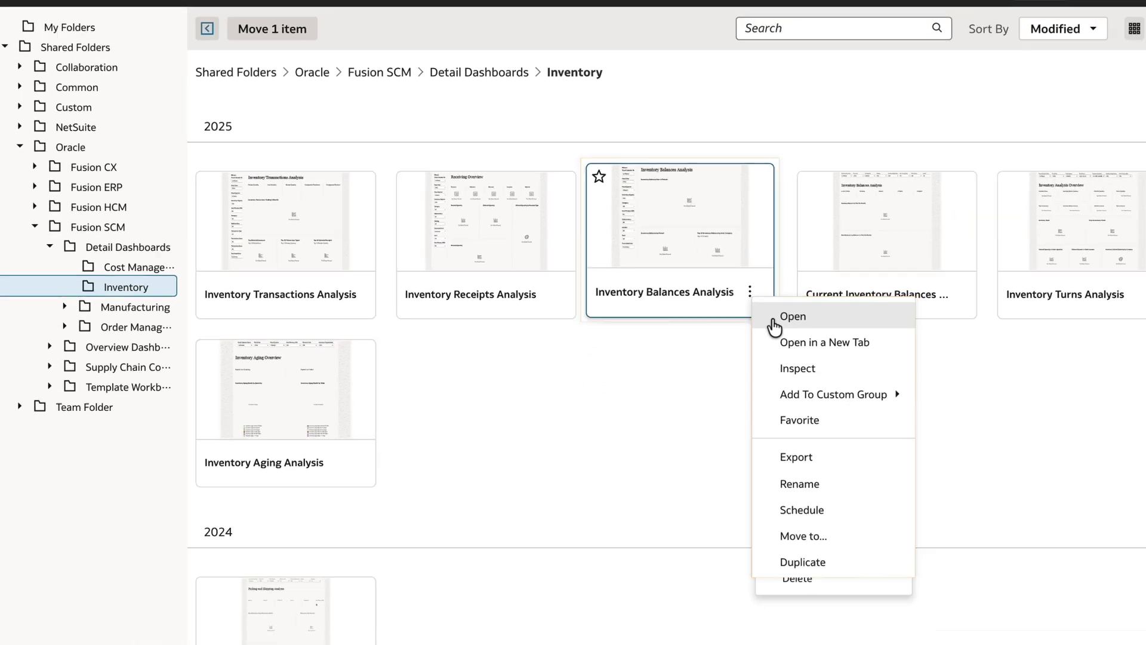
pyautogui.click(774, 323)
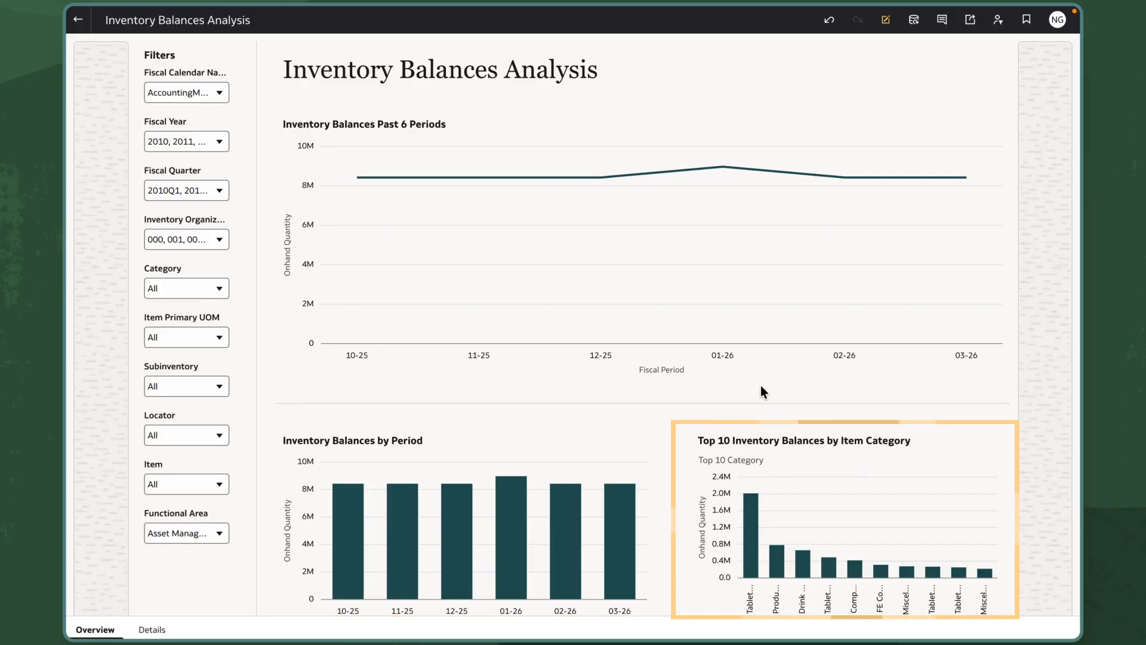
# - Inspect data points in the Inventory Balances Analysis overview charts, then view the Details canvas
pyautogui.moveTo(727, 178)
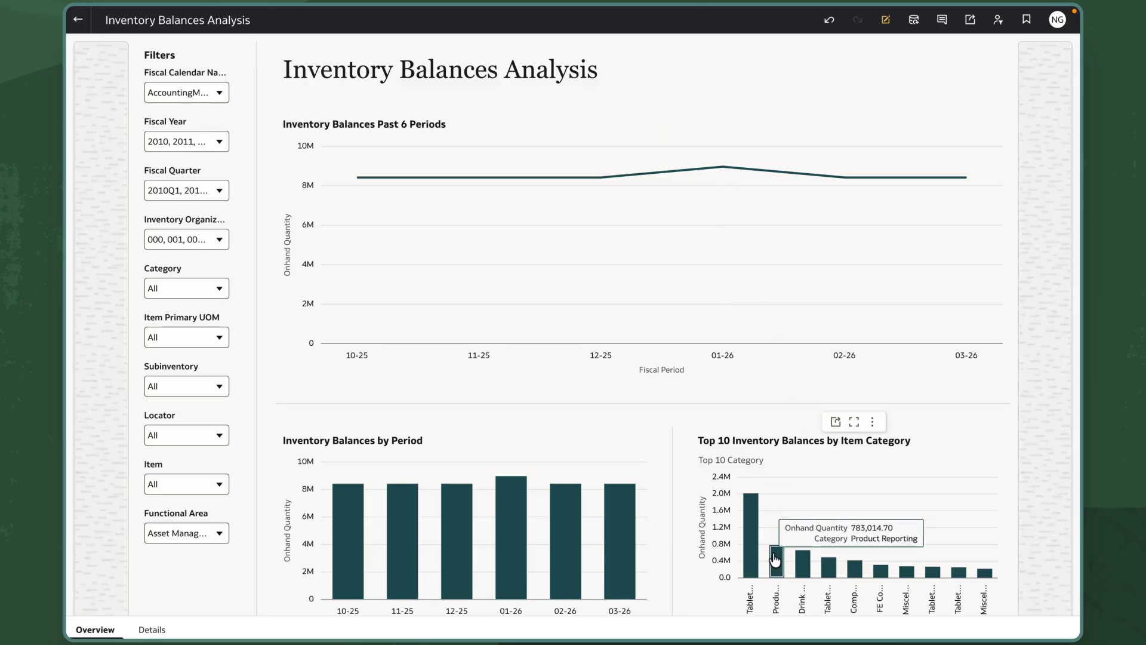
pyautogui.moveTo(752, 545)
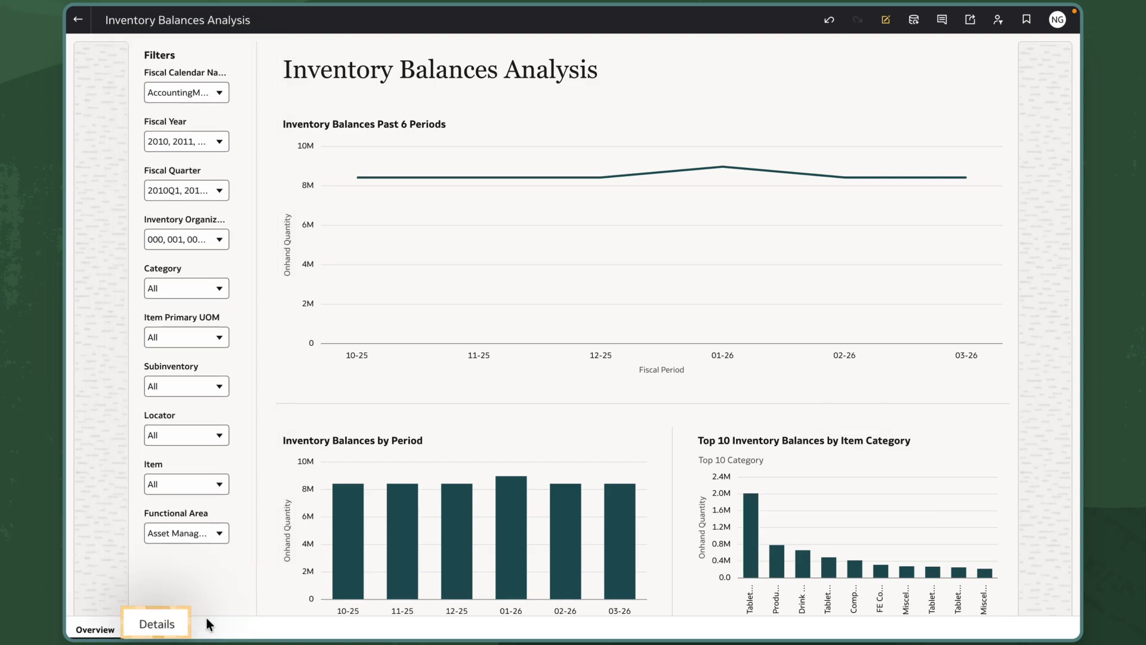
pyautogui.click(164, 625)
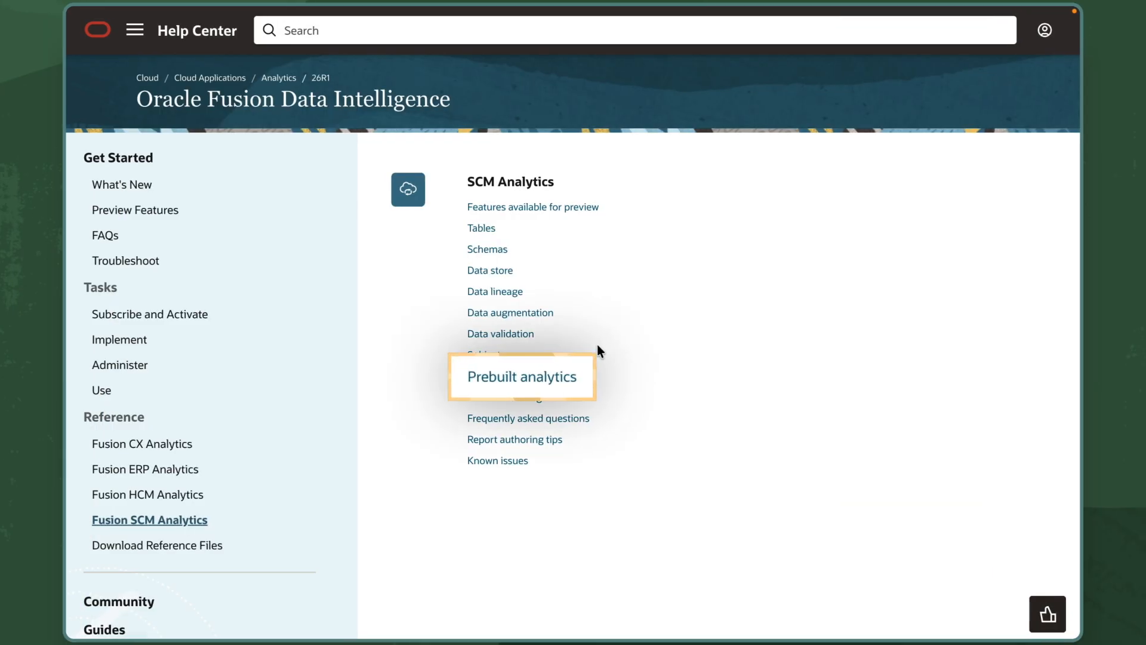
# - Consult the Prebuilt Business Metrics and Prebuilt Analyses pages of the Fusion SCM Analytics reference in the Oracle Help Center
pyautogui.click(533, 375)
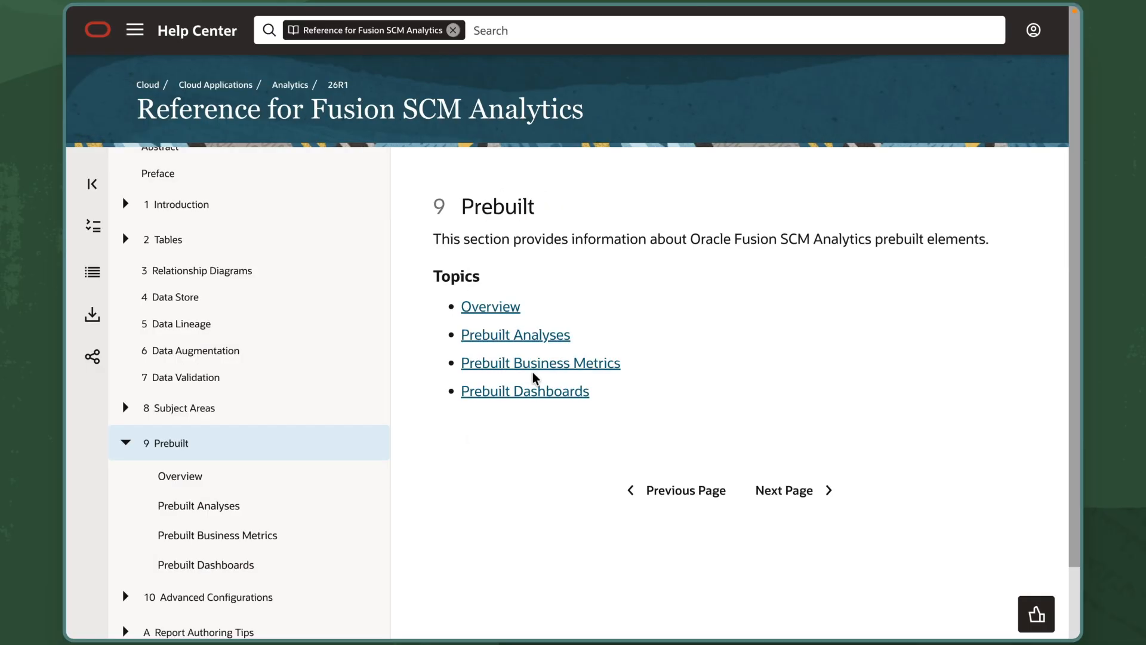
pyautogui.click(544, 367)
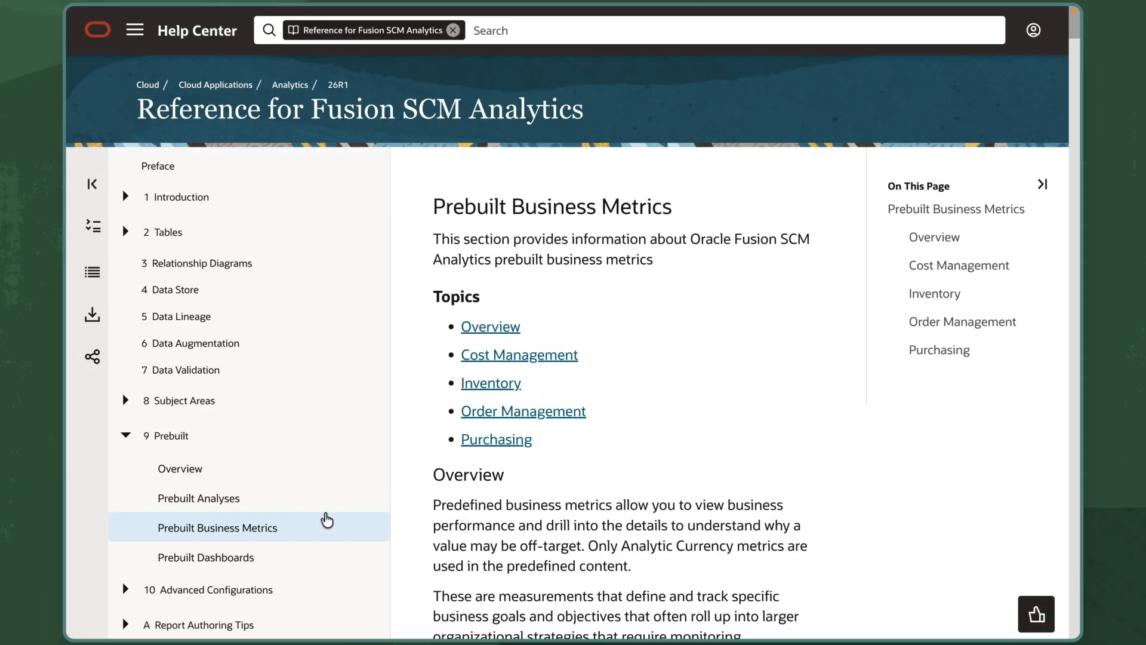
pyautogui.click(287, 502)
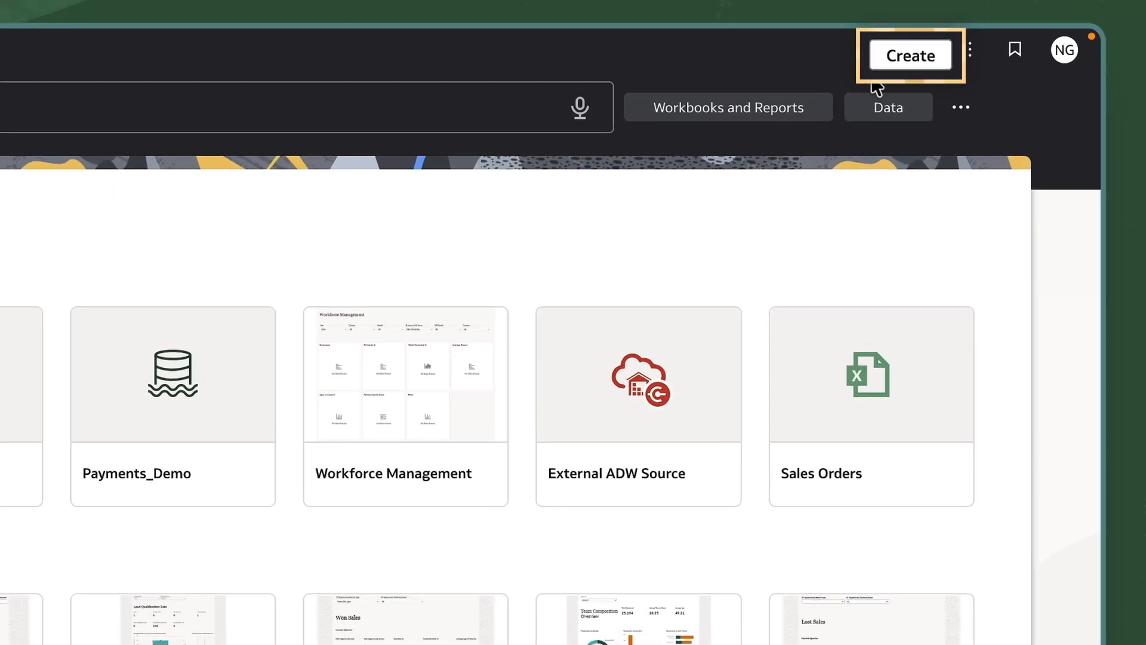
# - Create a new workbook based on the SCM - Inventory Valuations subject area, searching the data sources for "inventory"
pyautogui.click(905, 54)
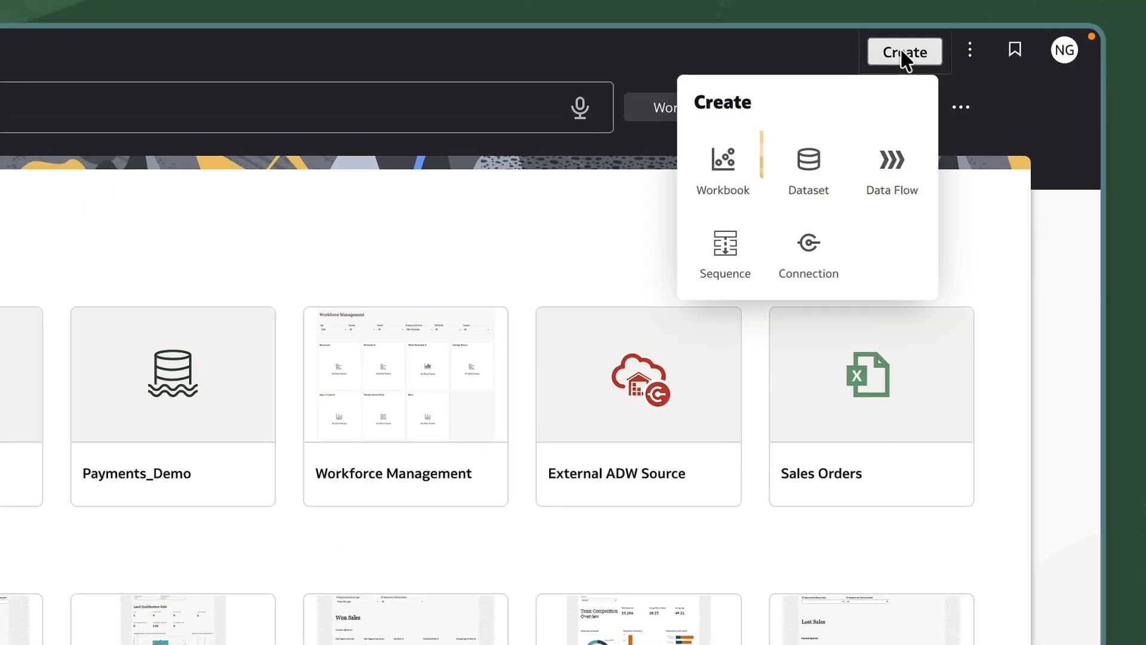
pyautogui.click(728, 174)
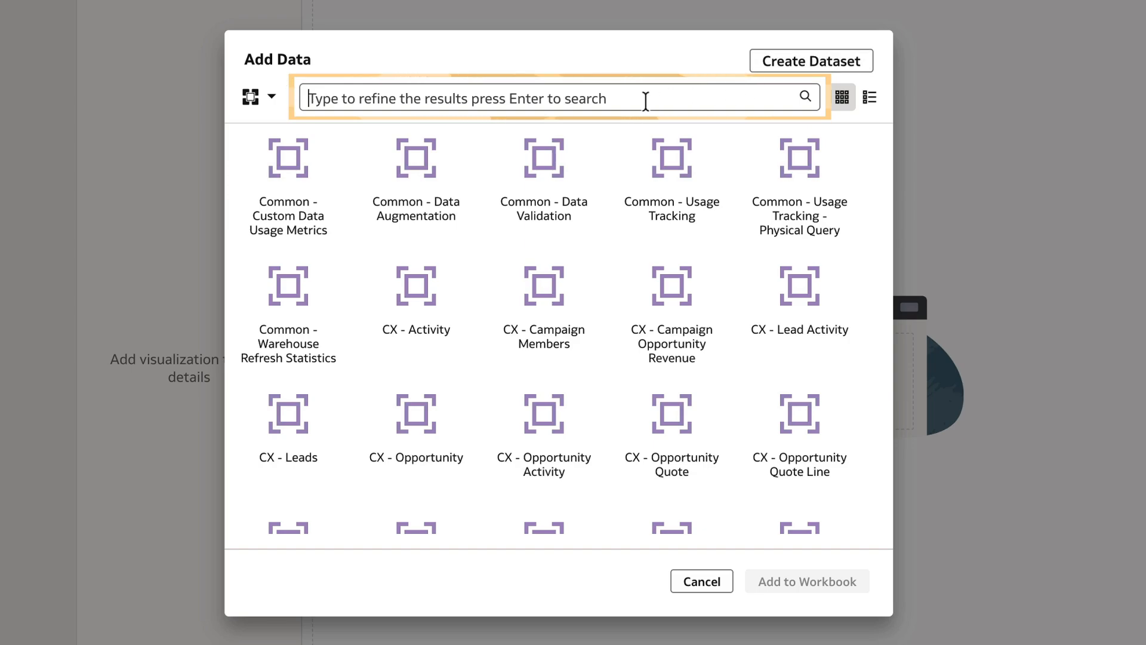
pyautogui.write('inventory')
pyautogui.press('Return')
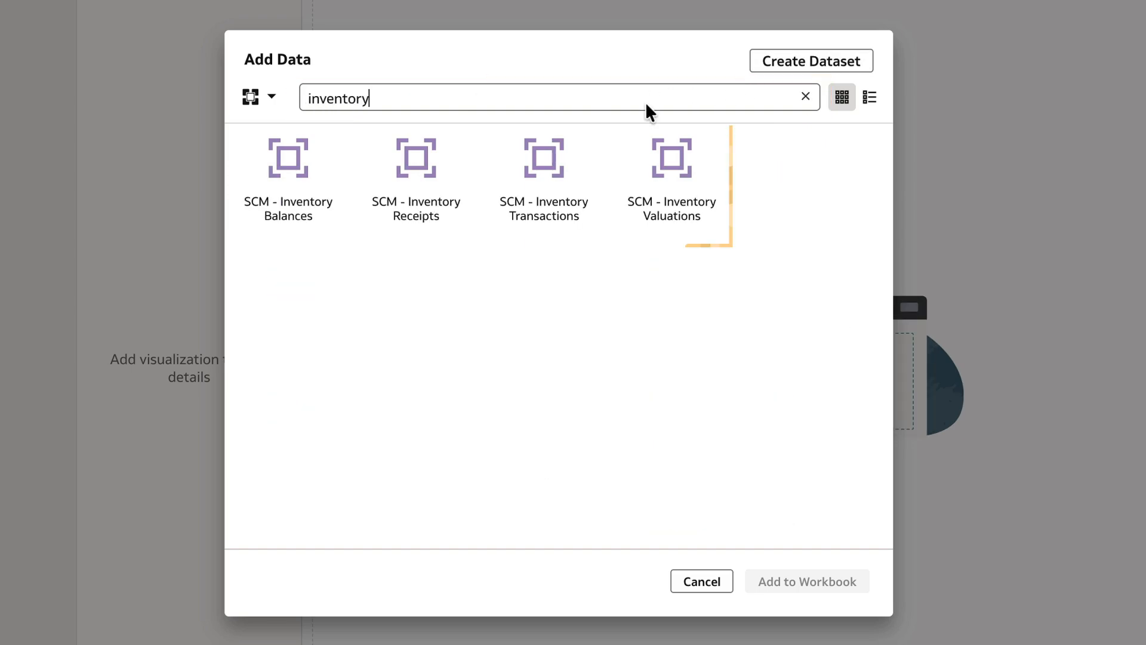
pyautogui.click(671, 186)
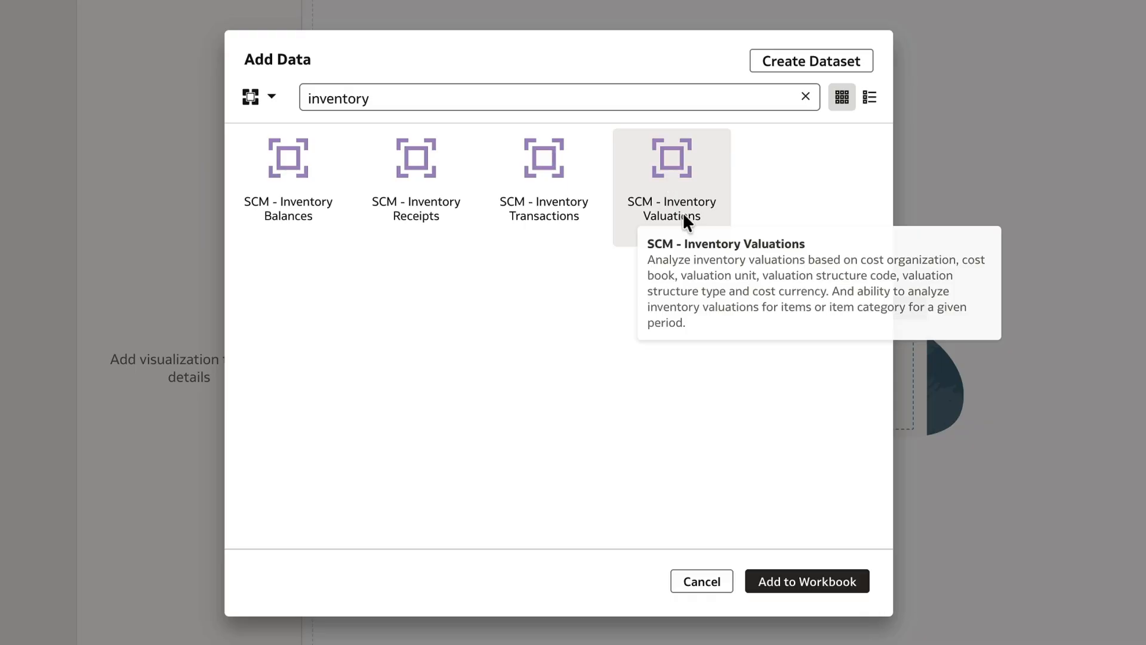
pyautogui.click(800, 581)
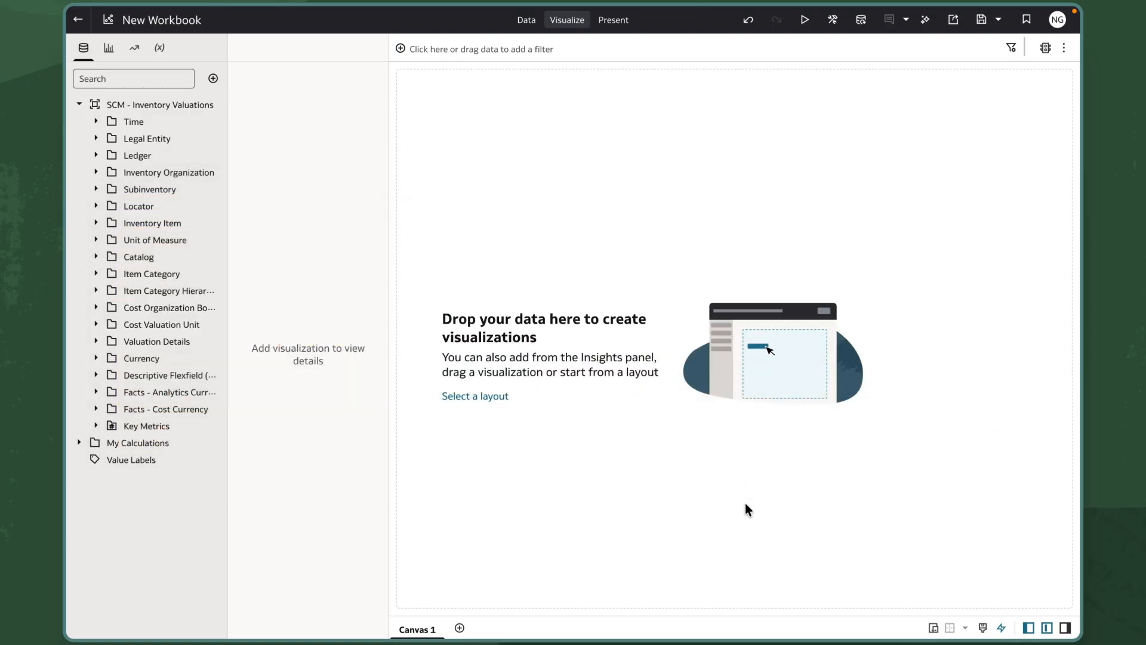
# - Add a Dashboard Filters visualization to the empty canvas
pyautogui.click(111, 46)
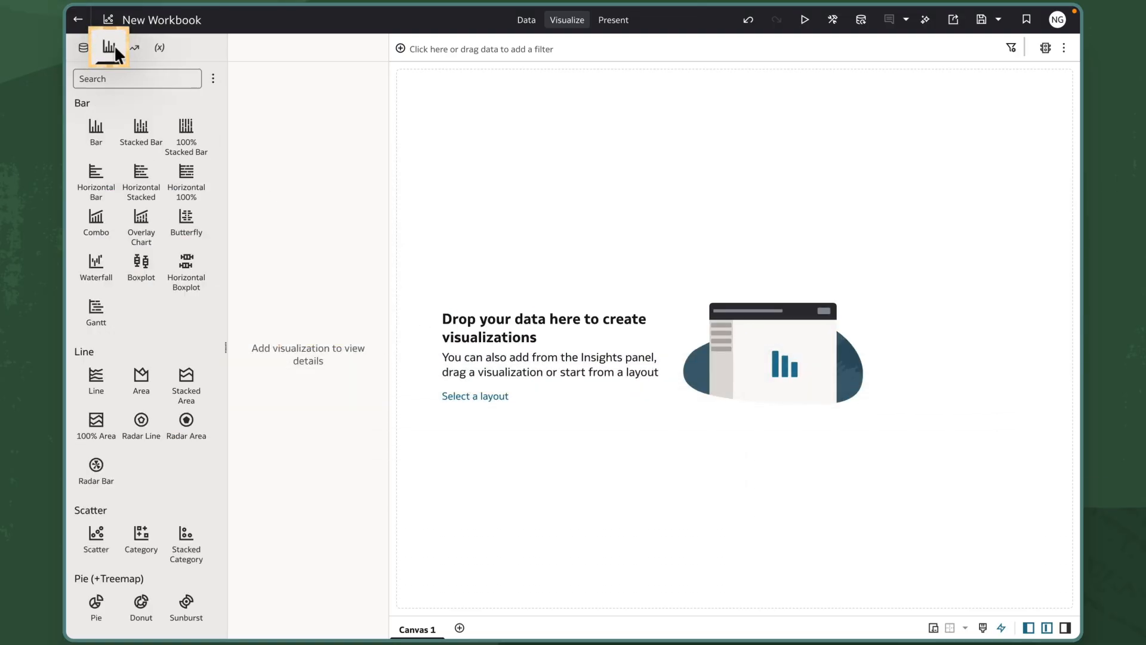
pyautogui.scroll(-3, 134, 310)
pyautogui.scroll(-5, 135, 311)
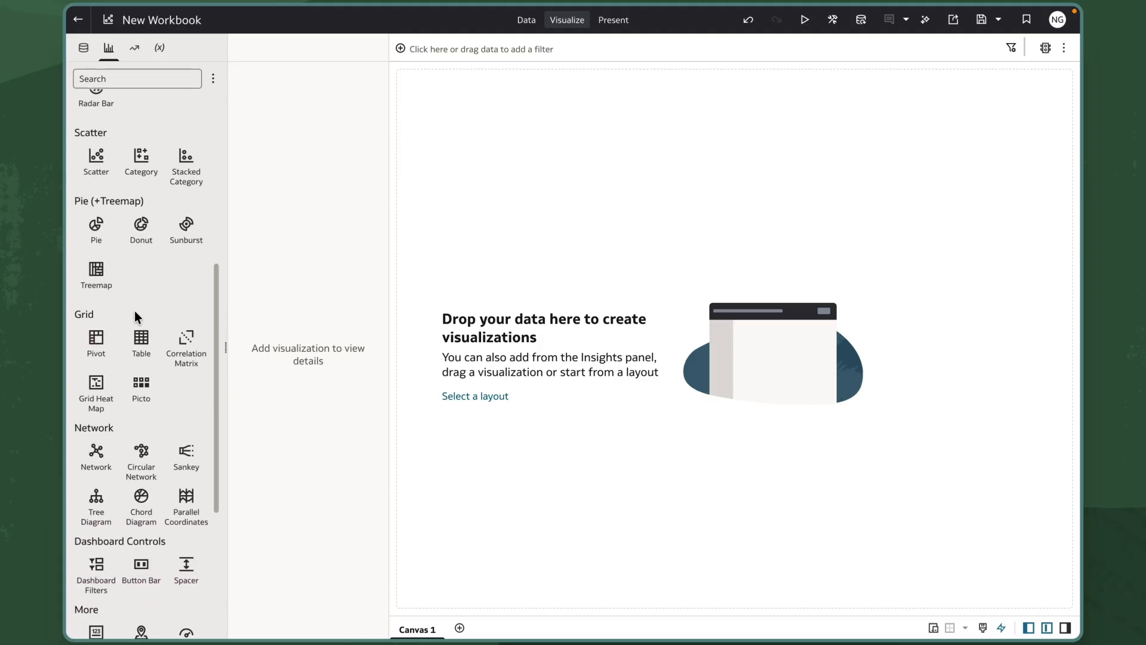
pyautogui.moveTo(98, 439); pyautogui.dragTo(585, 216)
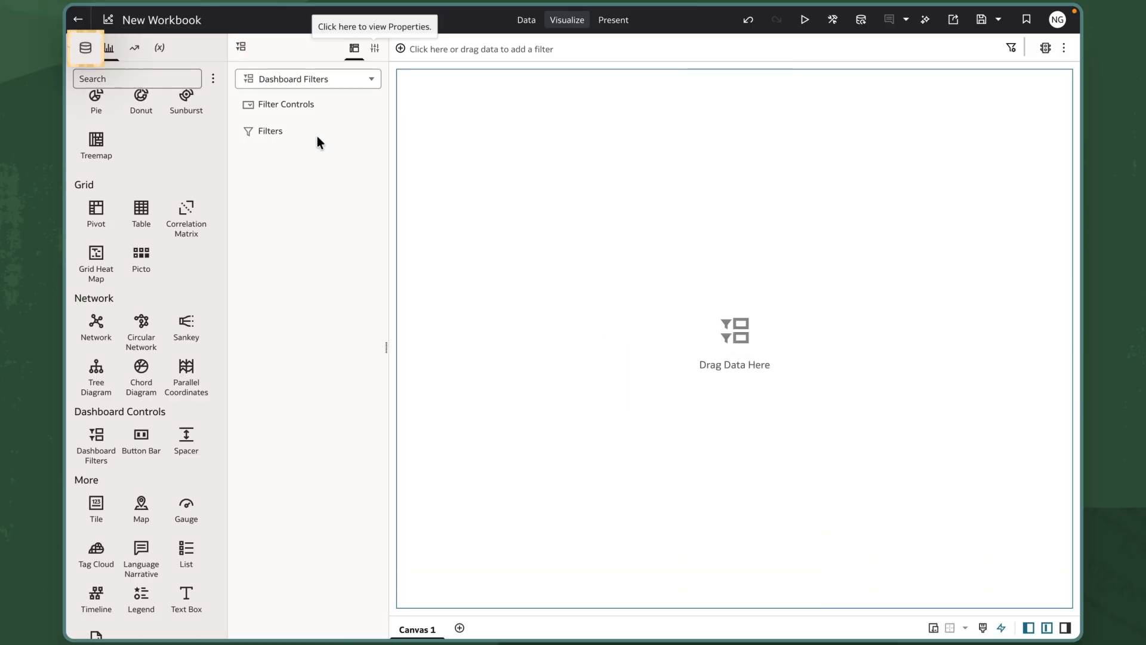
# - Add Fiscal Calendar Name and Fiscal Year from the Time folder as dashboard filter controls
pyautogui.click(88, 51)
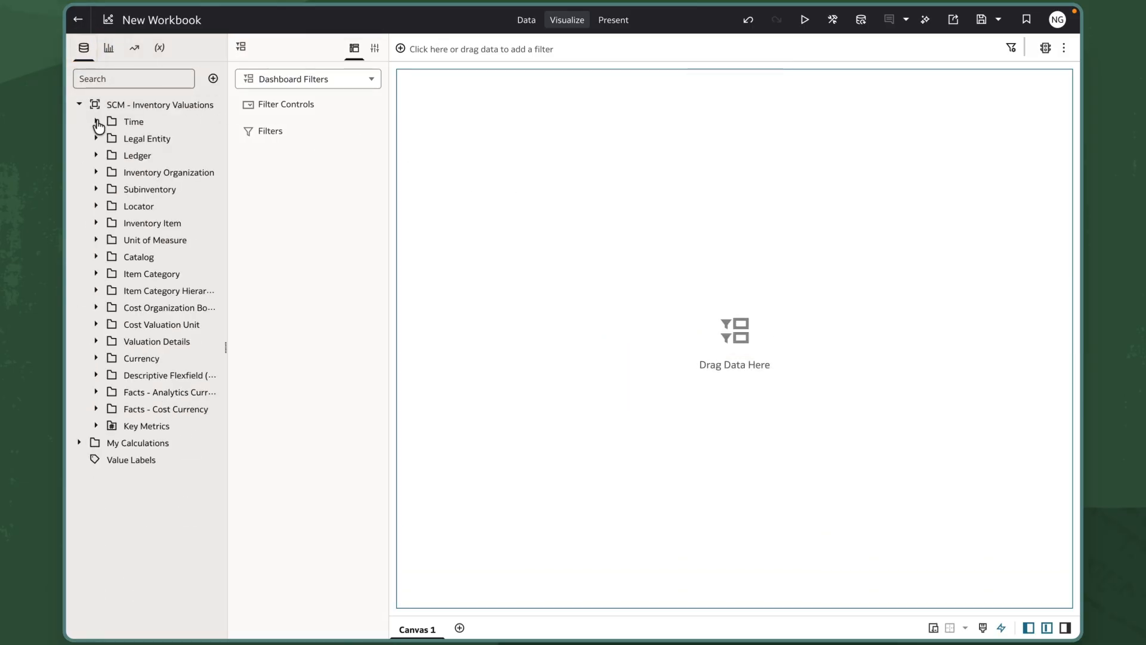
pyautogui.click(95, 122)
pyautogui.click(153, 141)
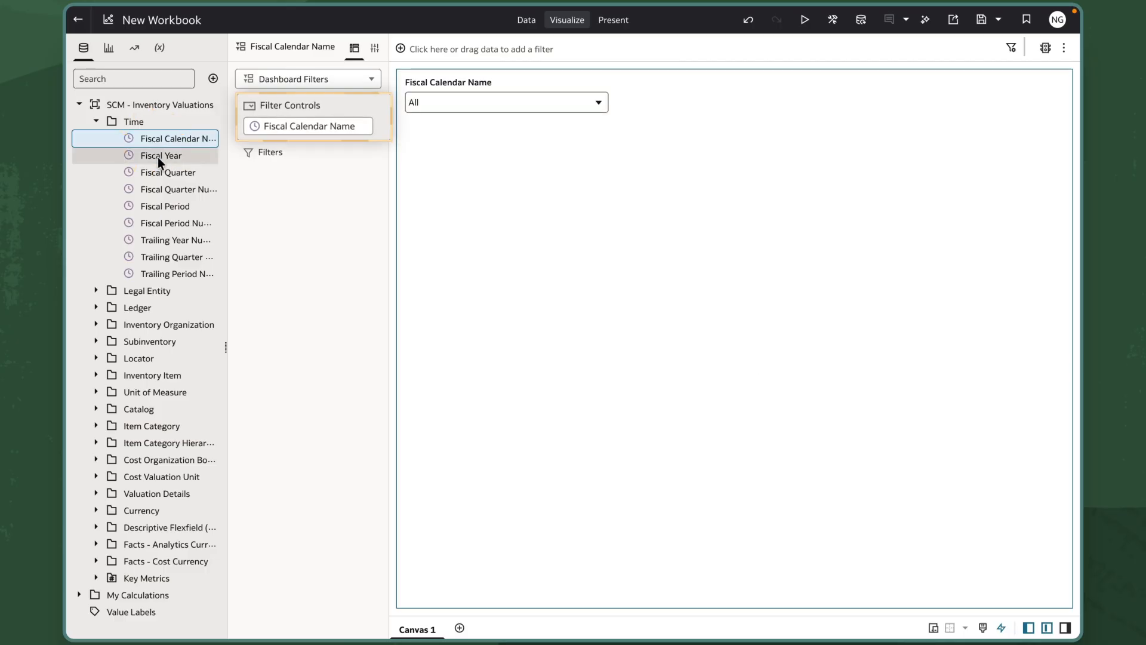
pyautogui.doubleClick(158, 156)
# - Add Cost Organization and Cost Book from the cost organization book details as dashboard filter controls
pyautogui.click(96, 460)
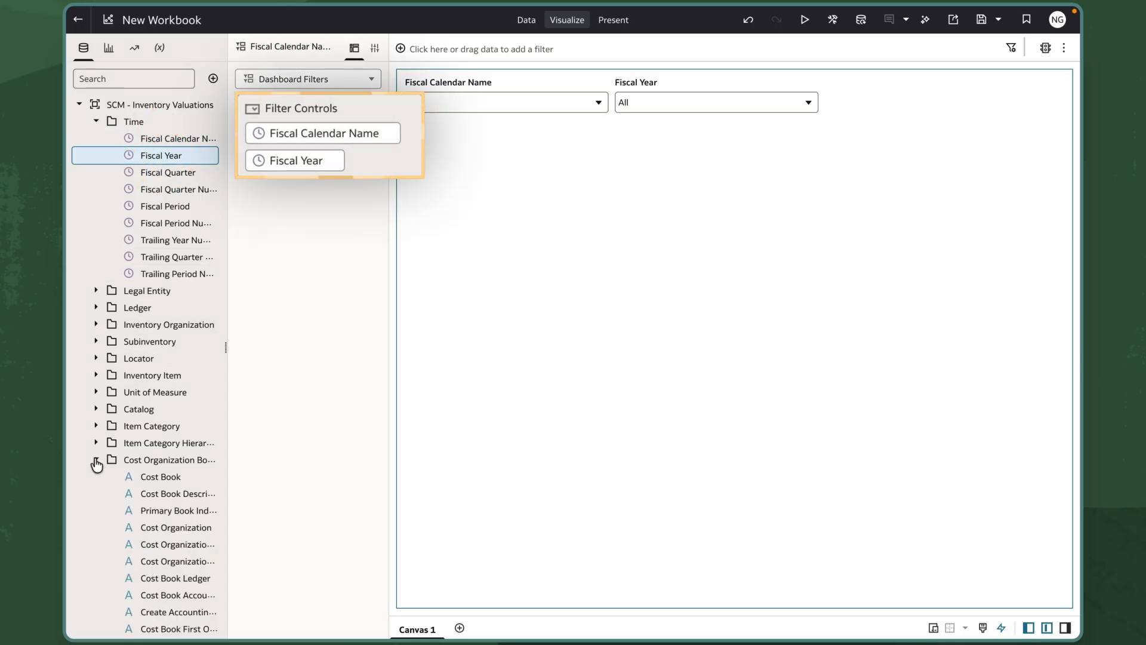
pyautogui.moveTo(227, 398); pyautogui.dragTo(249, 399)
pyautogui.scroll(-3, 201, 418)
pyautogui.doubleClick(194, 424)
pyautogui.doubleClick(162, 373)
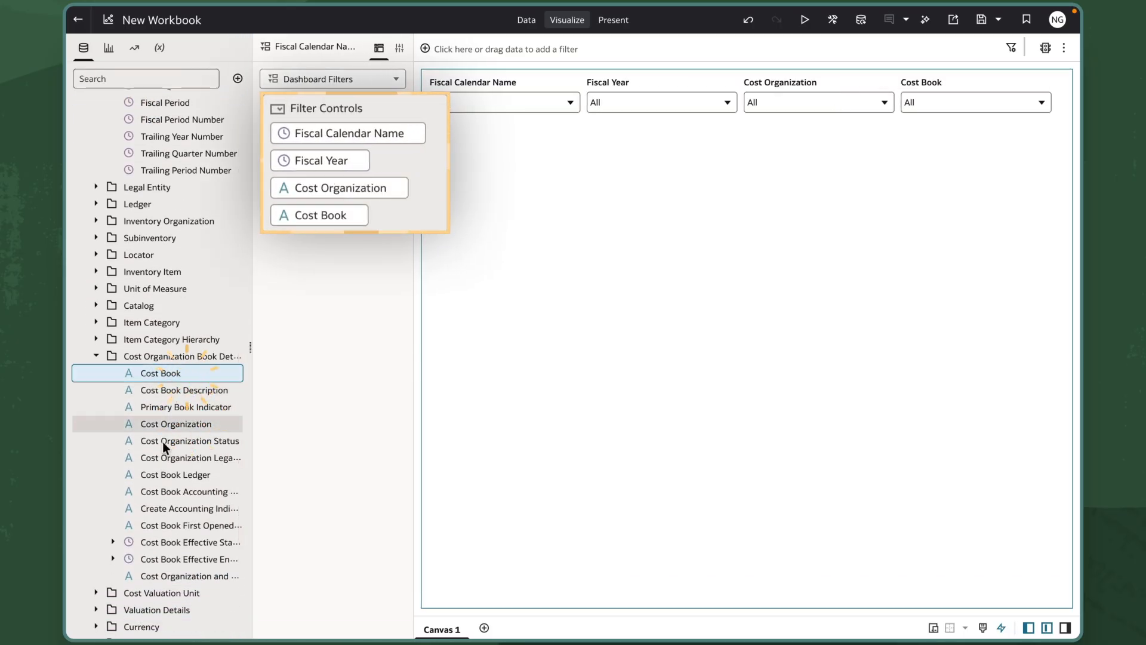
# - Add Valuation Unit from Cost Valuation Unit and Cost Method from Valuation Details as dashboard filter controls
pyautogui.click(96, 593)
pyautogui.doubleClick(160, 609)
pyautogui.scroll(-3, 209, 553)
pyautogui.click(96, 509)
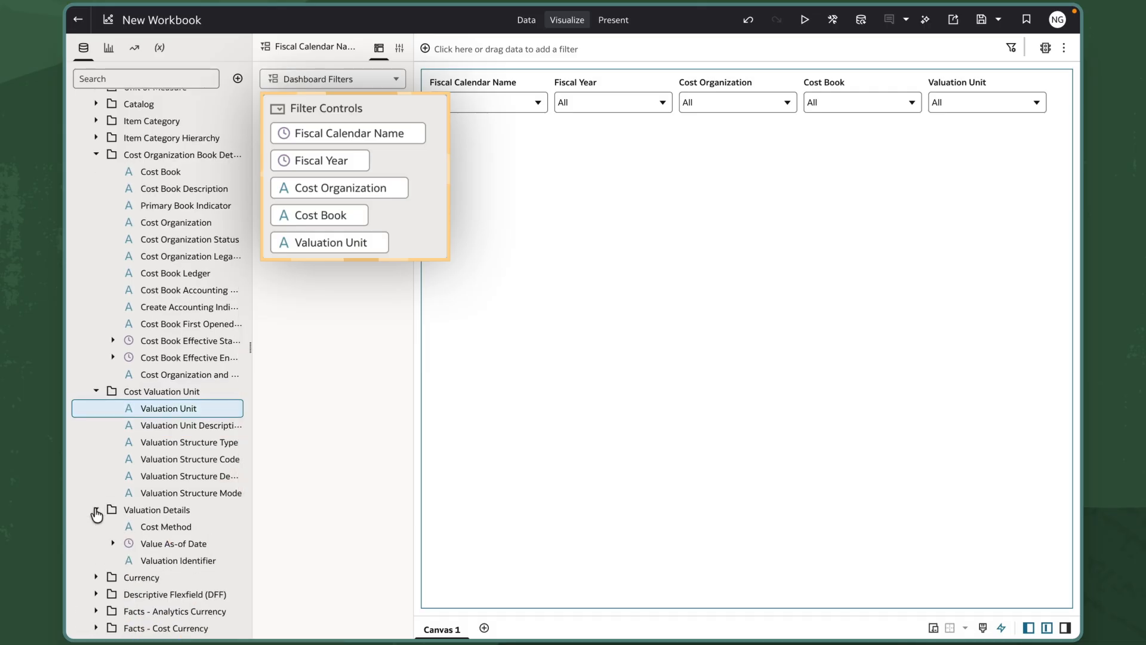
pyautogui.doubleClick(146, 528)
# - Add Inventory Organization and the Inventory Item folder's Item Class as dashboard filter controls
pyautogui.scroll(5, 220, 421)
pyautogui.click(95, 324)
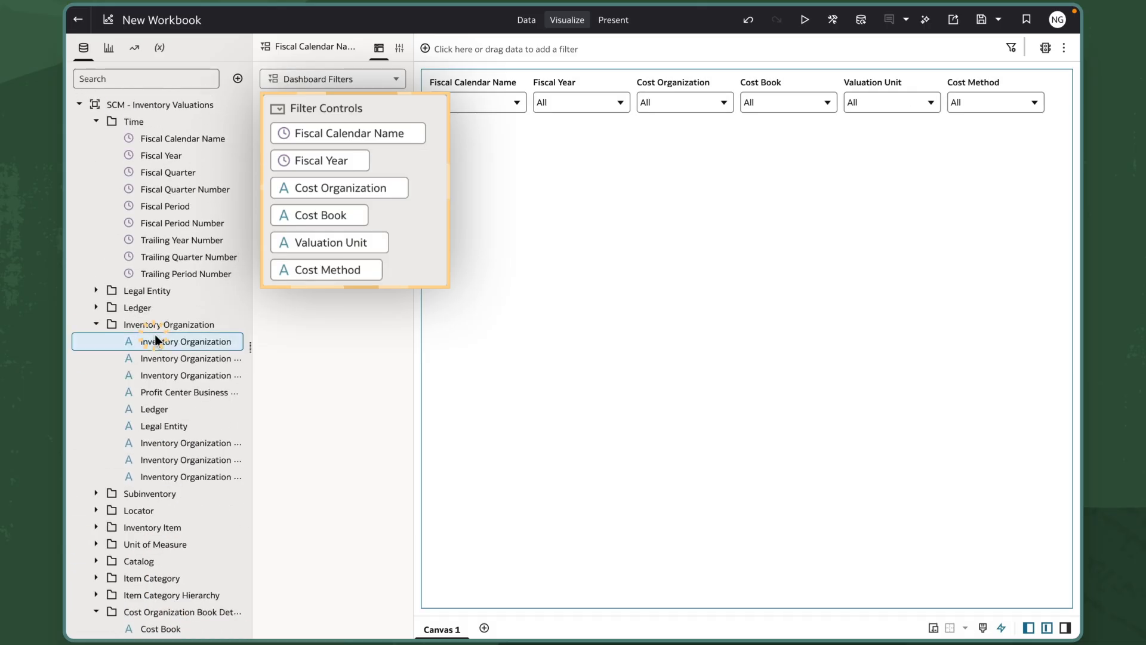
pyautogui.doubleClick(123, 341)
pyautogui.click(96, 581)
pyautogui.scroll(-4, 163, 549)
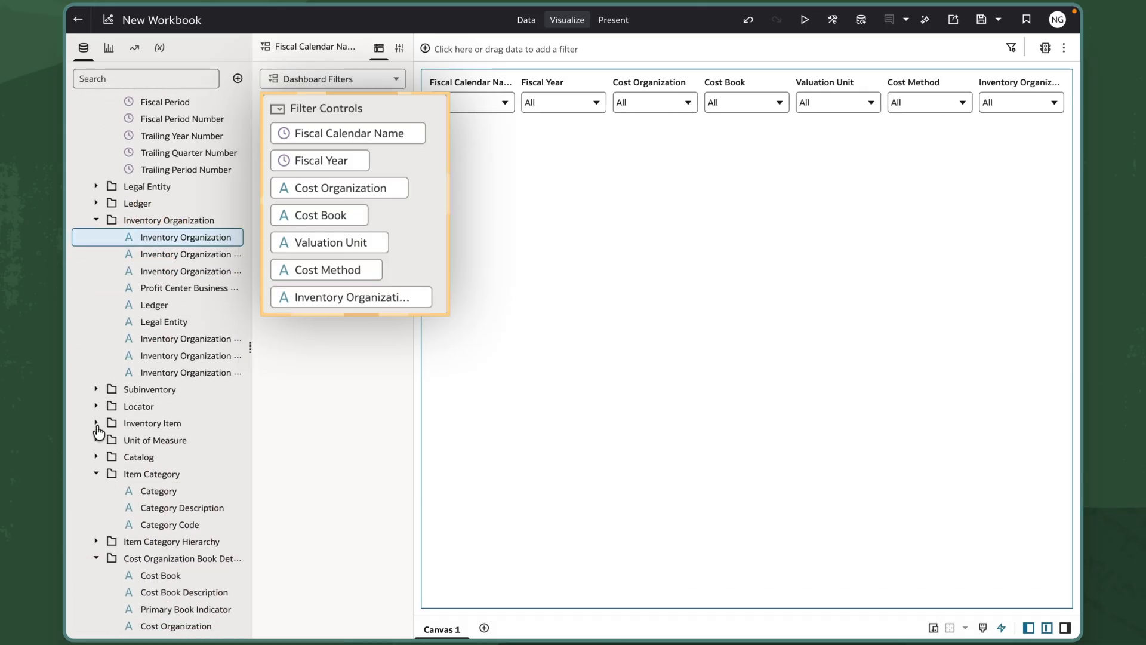
pyautogui.click(97, 422)
pyautogui.doubleClick(169, 470)
pyautogui.moveTo(251, 409); pyautogui.dragTo(212, 407)
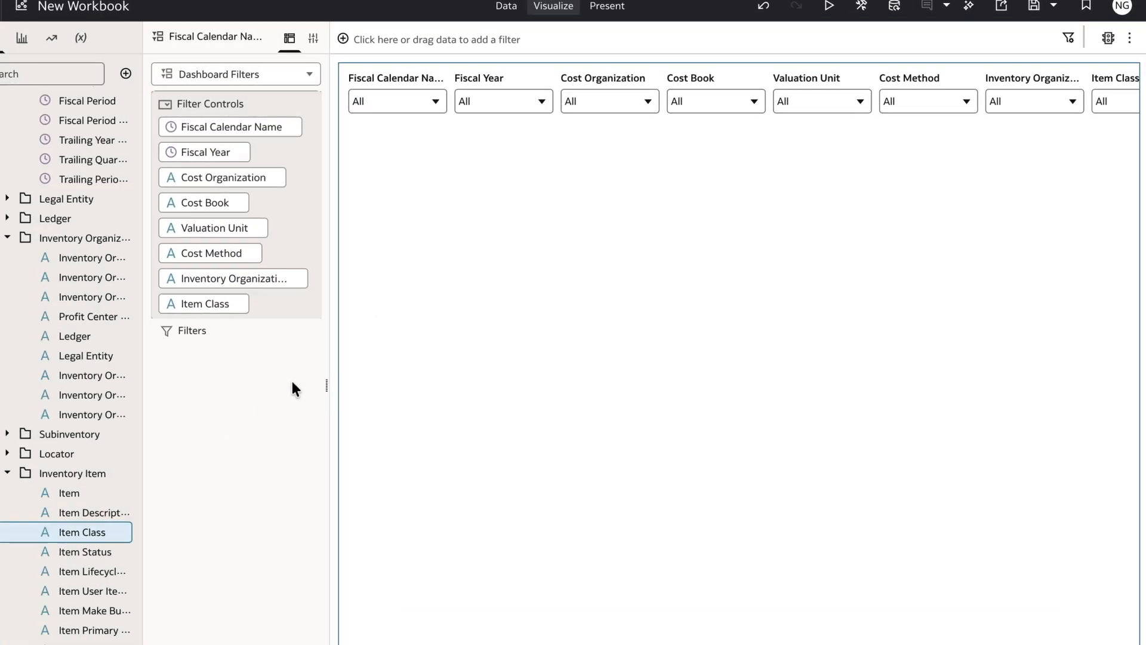
# - Set the Fiscal Calendar Name filter to AccountingMMYY and the Fiscal Year filter to 2024
pyautogui.click(448, 106)
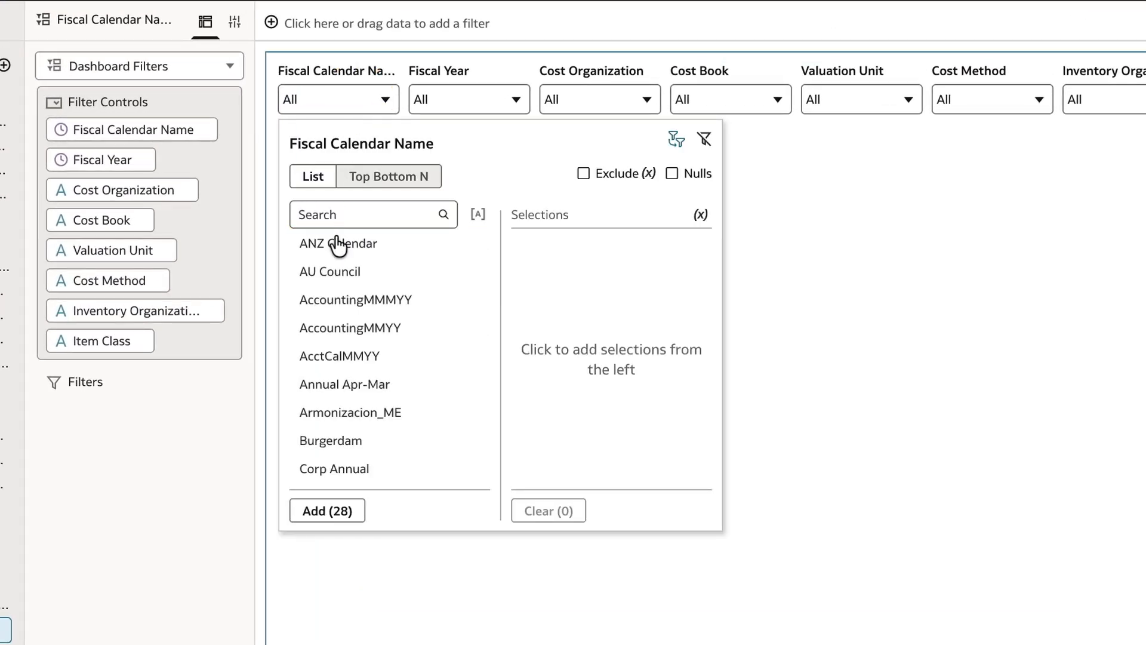
pyautogui.click(351, 326)
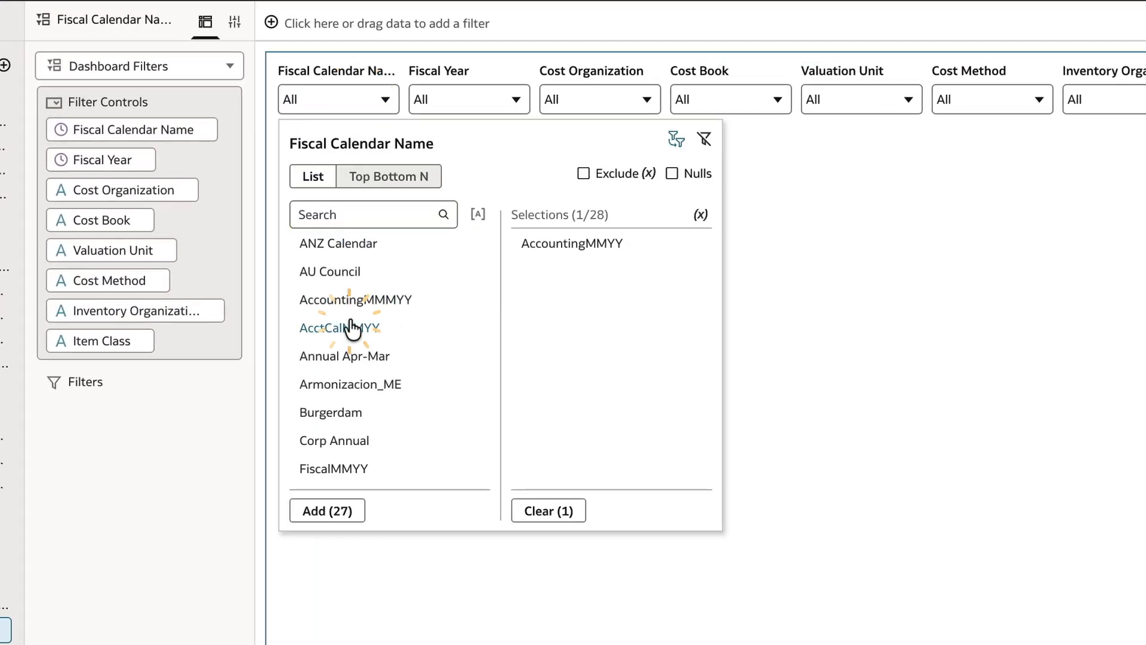
pyautogui.click(478, 109)
pyautogui.scroll(-3, 463, 418)
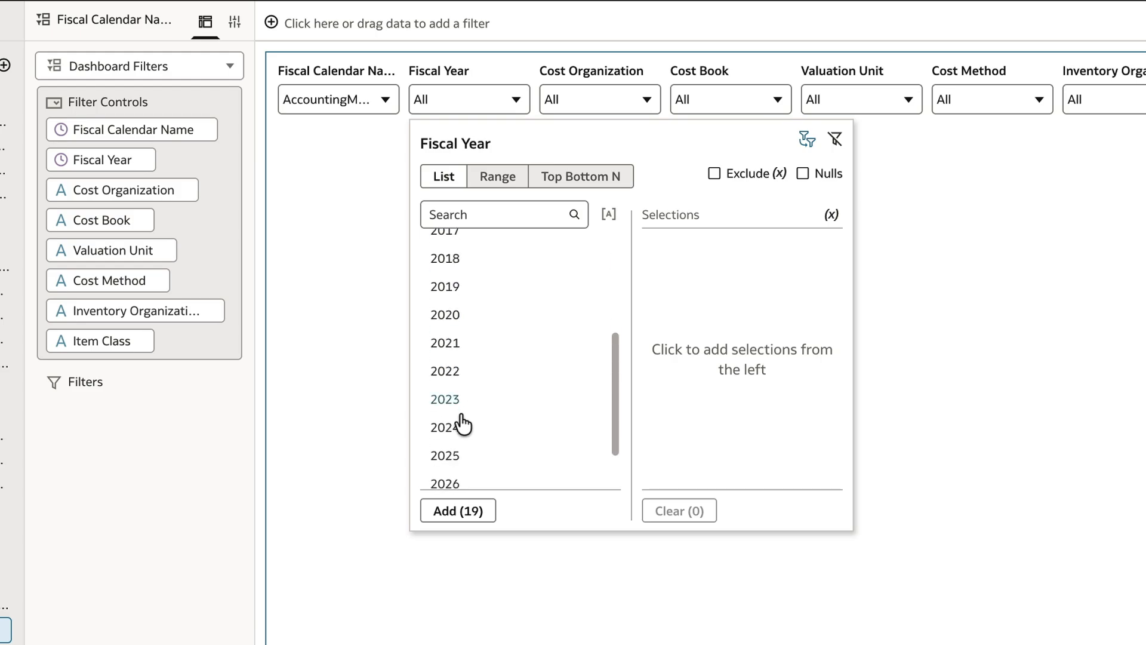
pyautogui.click(463, 424)
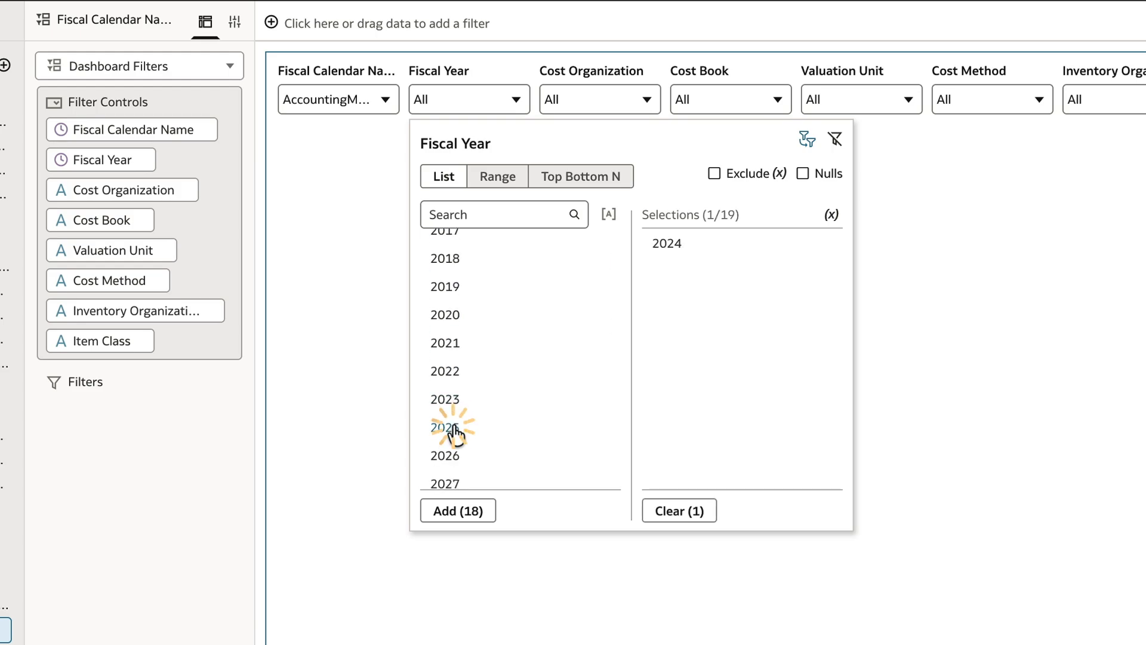
# - Set the Cost Organization filter to E360US OPERATIONS
pyautogui.click(621, 105)
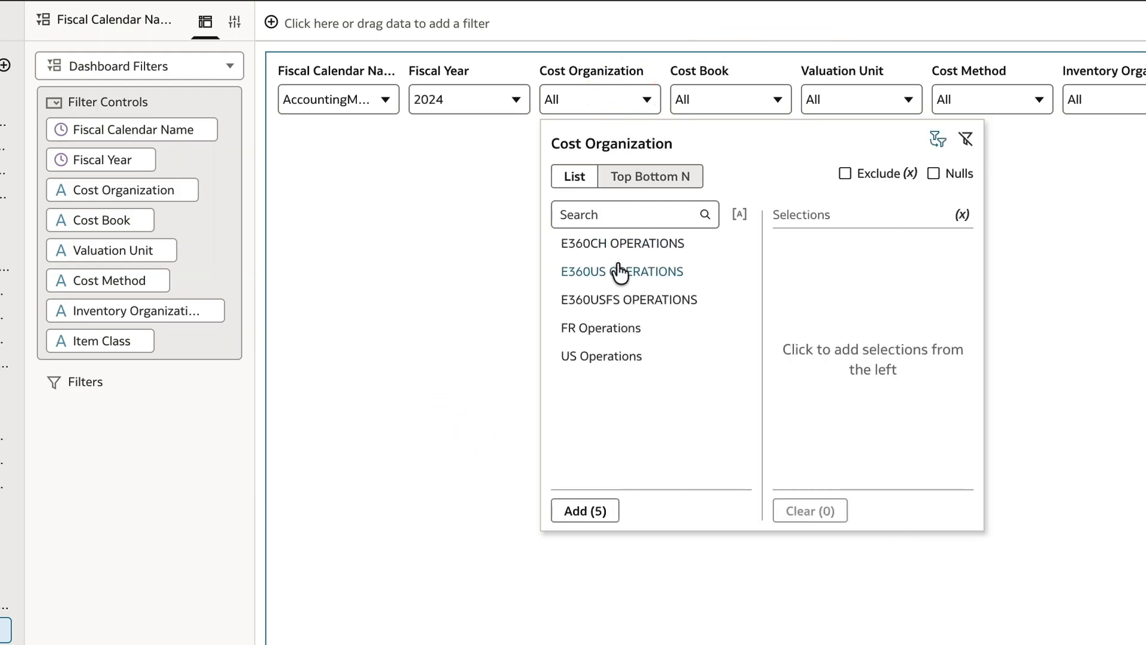
pyautogui.click(621, 273)
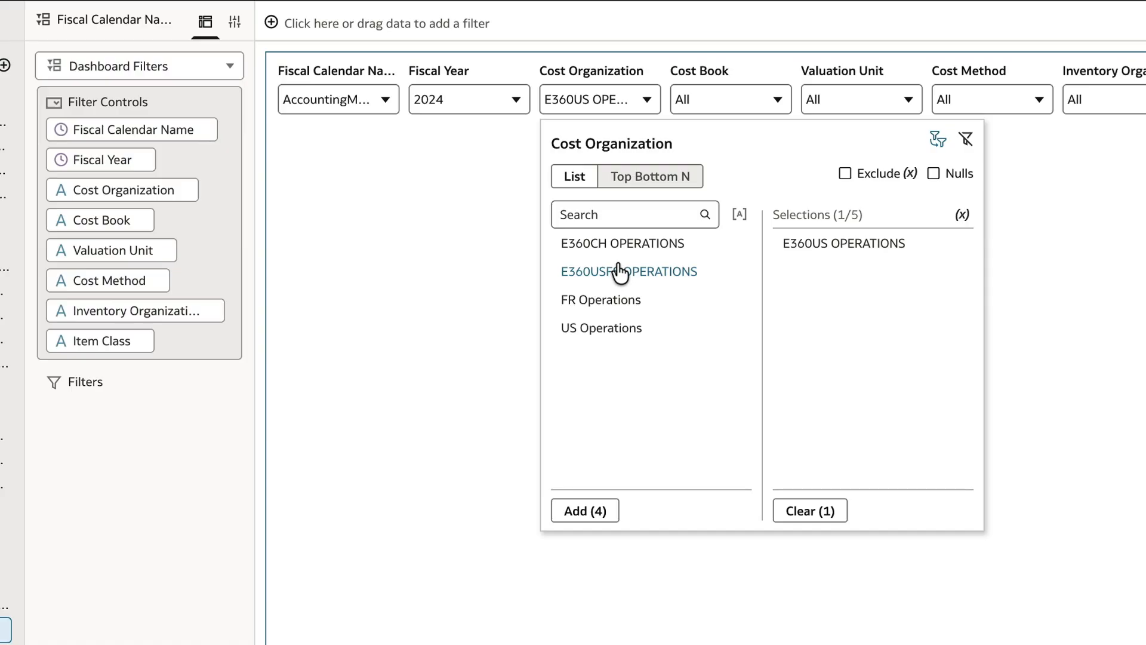
pyautogui.scroll(-8, 142, 366)
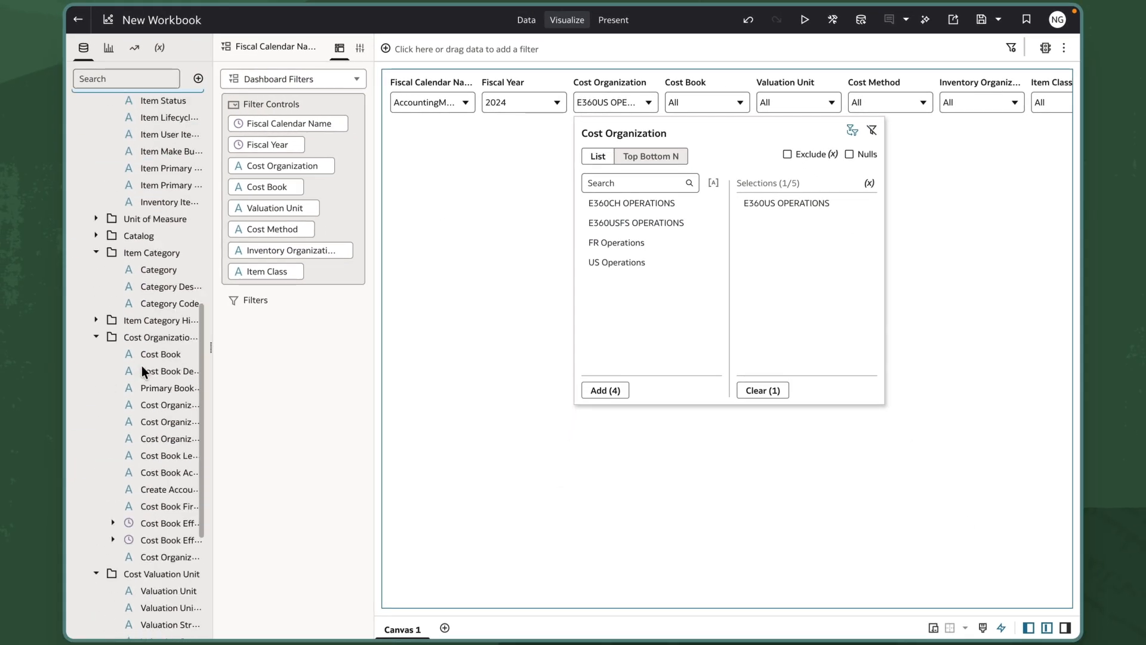
# - Create the best visualization for Costed On-Hand Amount from Facts - Analytics Currency and enlarge it beneath the dashboard filters
pyautogui.scroll(-8, 142, 365)
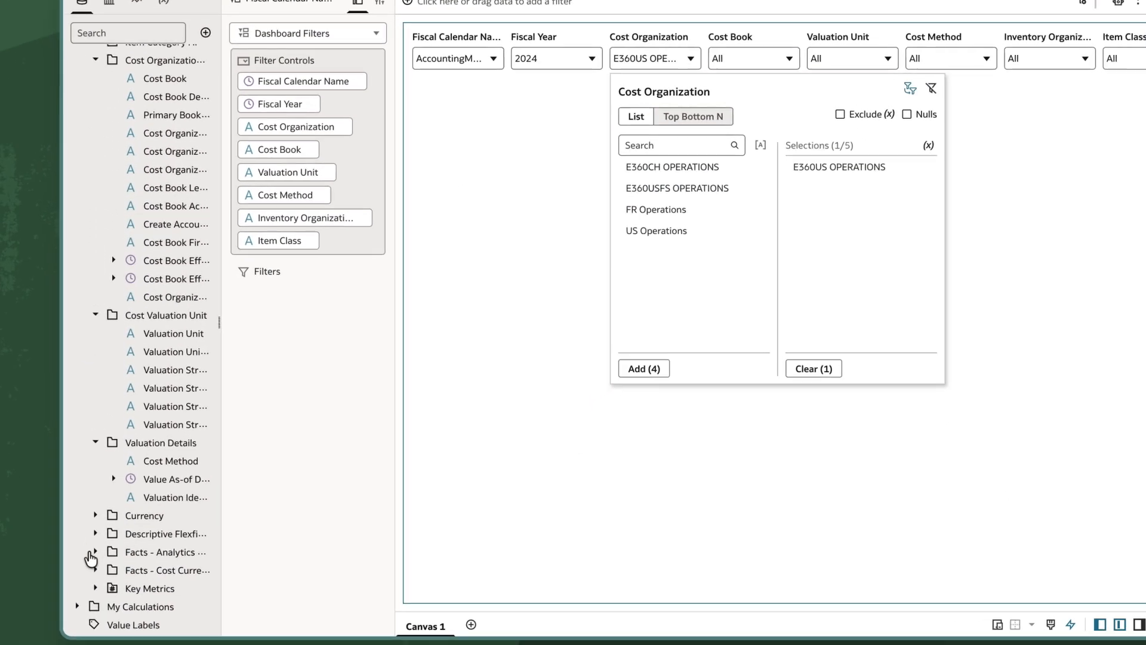
pyautogui.click(94, 553)
pyautogui.moveTo(218, 547); pyautogui.dragTo(256, 545)
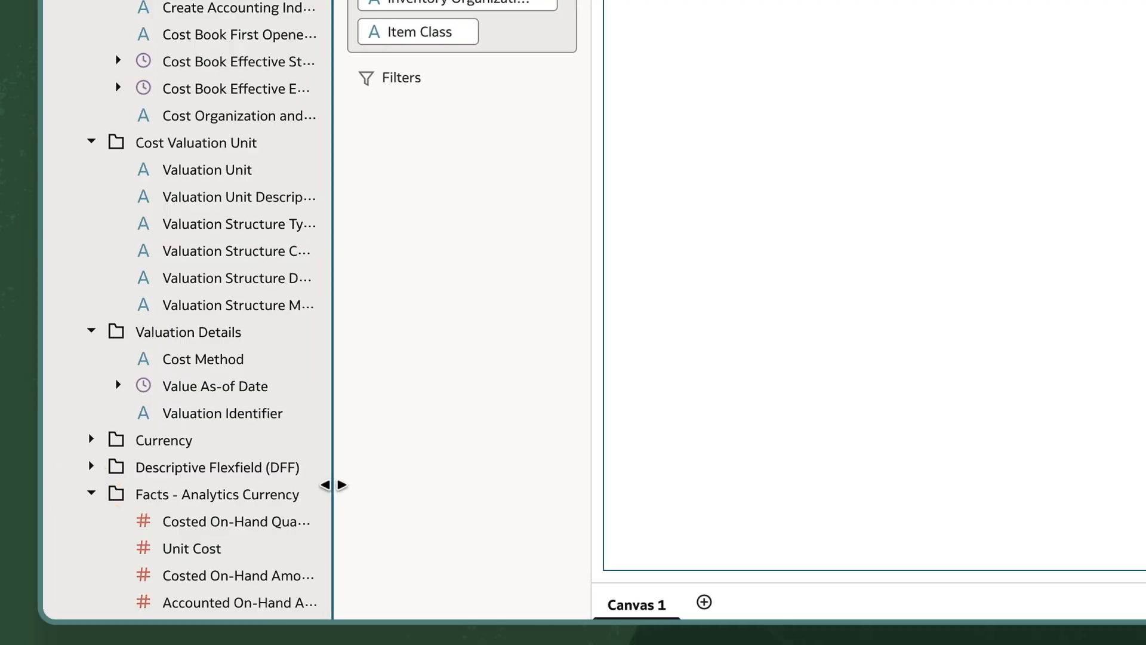
pyautogui.scroll(-2, 270, 533)
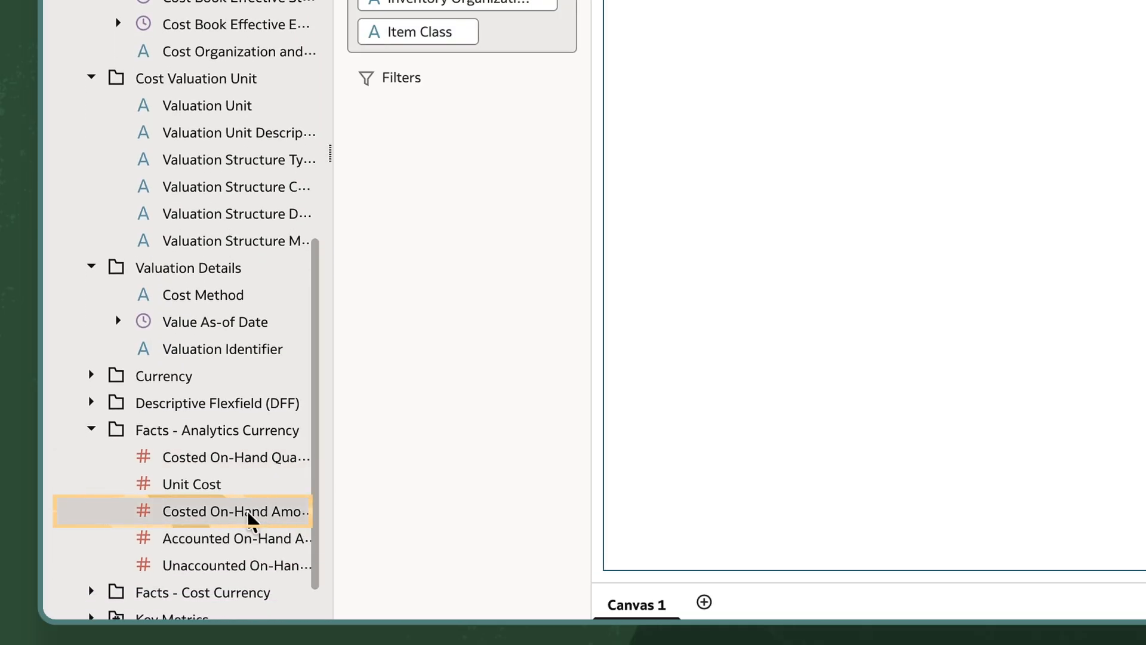
pyautogui.rightClick(253, 521)
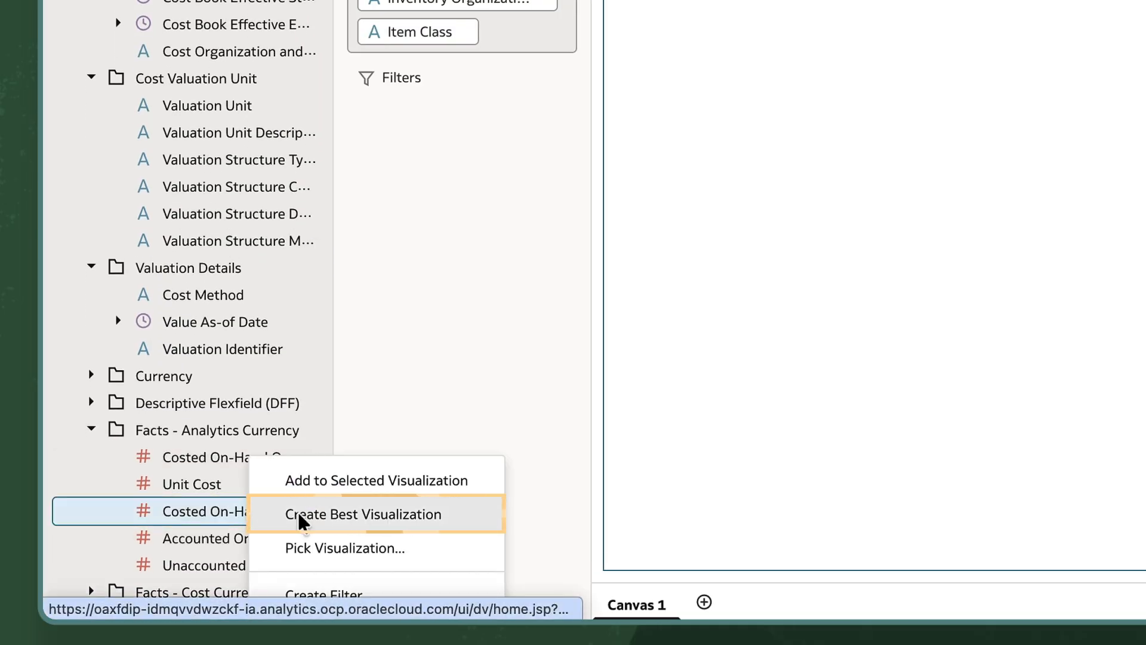
pyautogui.click(303, 521)
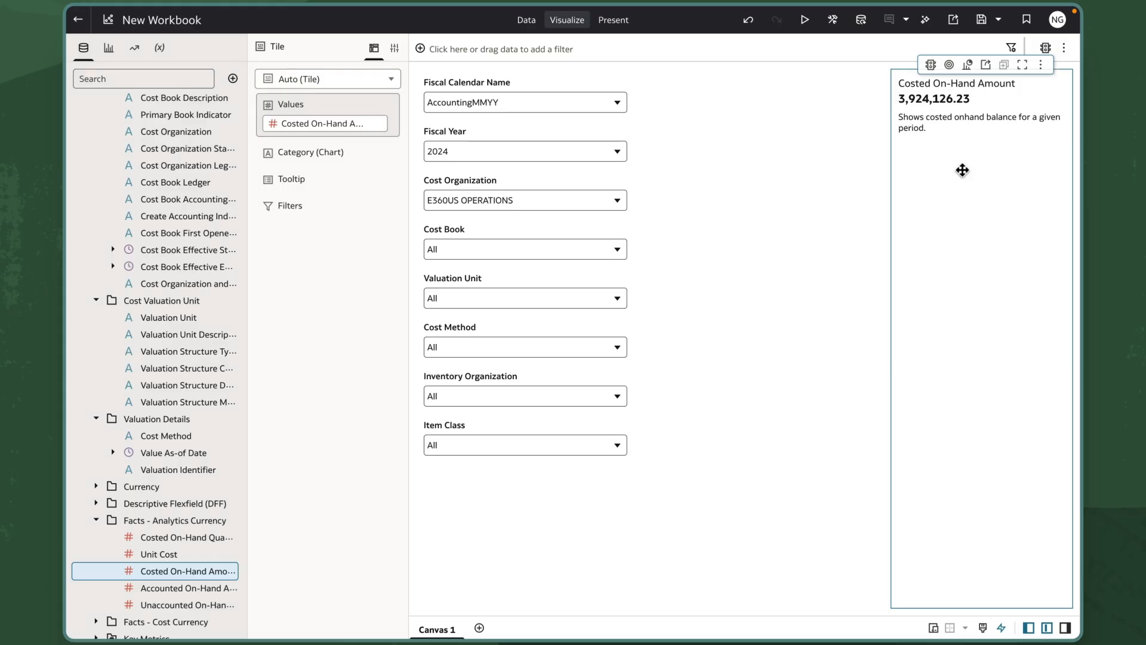
pyautogui.moveTo(962, 170); pyautogui.dragTo(749, 540)
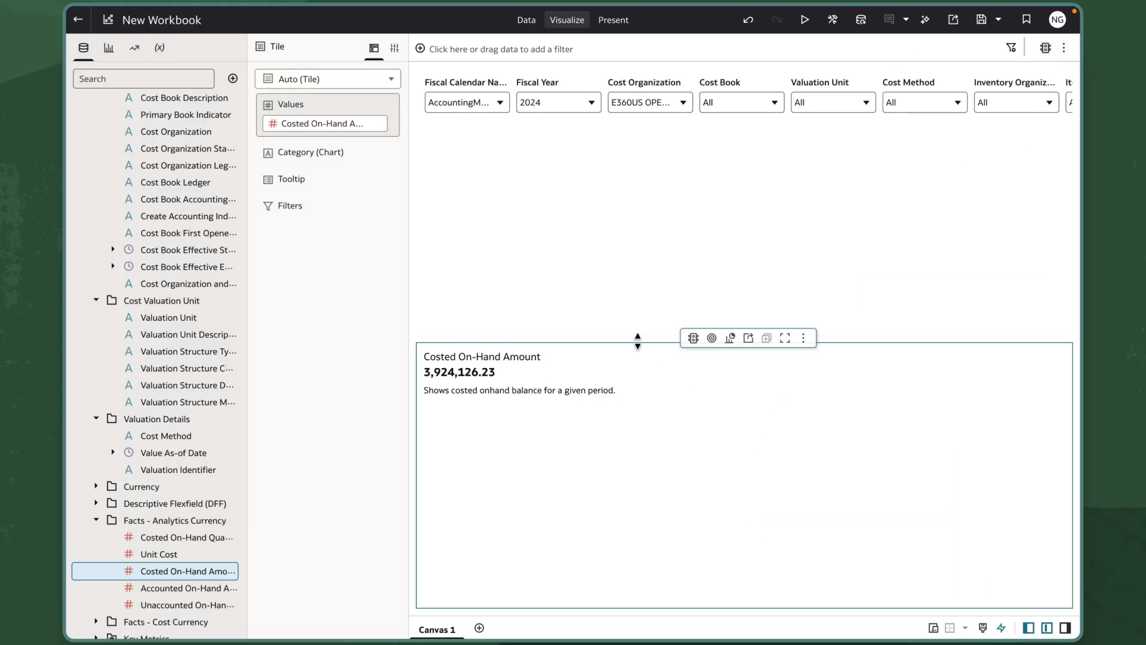
pyautogui.moveTo(638, 340); pyautogui.dragTo(655, 133)
# - Add Fiscal Period from the Time folder to the Costed On-Hand Amount visualization
pyautogui.scroll(3, 163, 134)
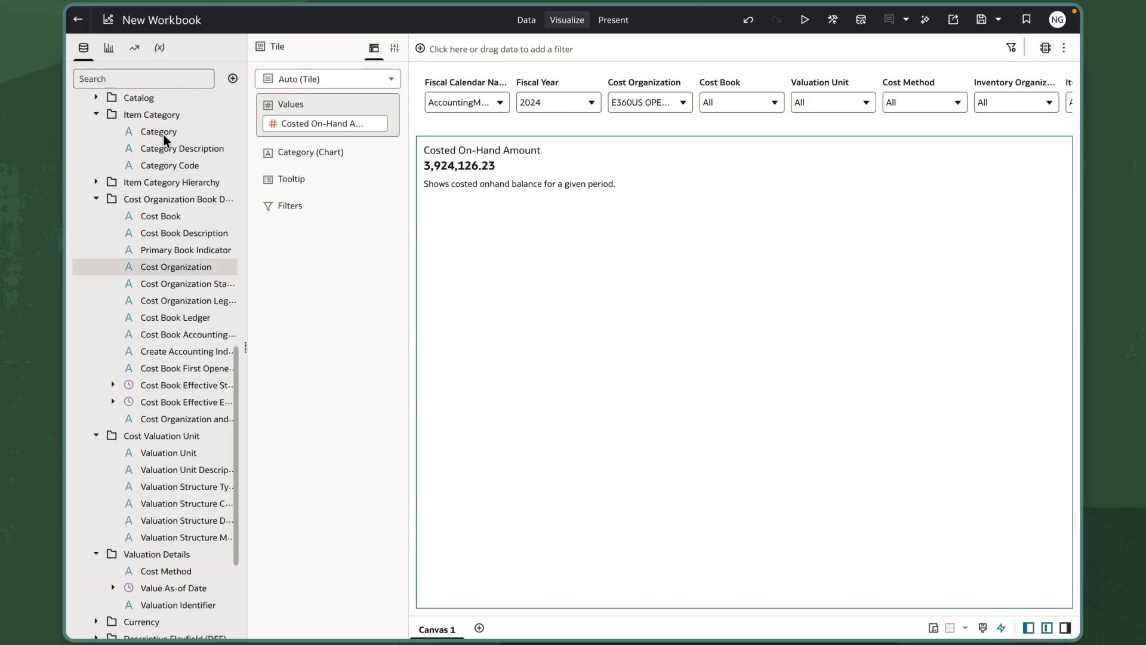
pyautogui.scroll(10, 163, 134)
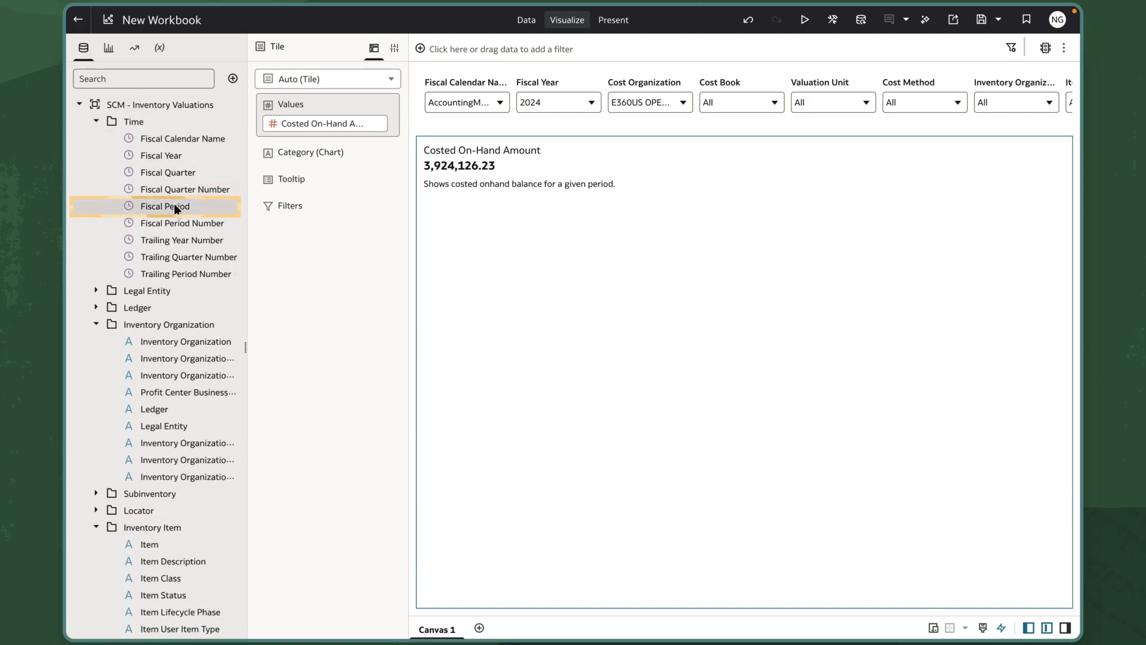
pyautogui.doubleClick(175, 203)
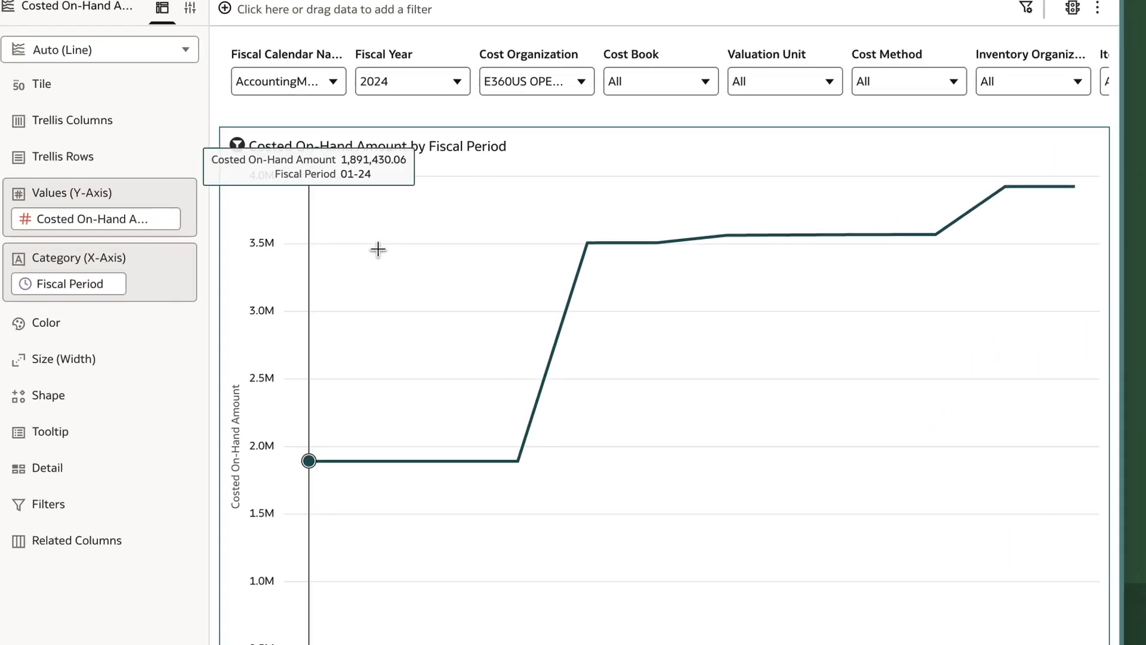
# - Duplicate the Costed On-Hand Amount by Fiscal Period line chart
pyautogui.moveTo(761, 152)
pyautogui.click(720, 120)
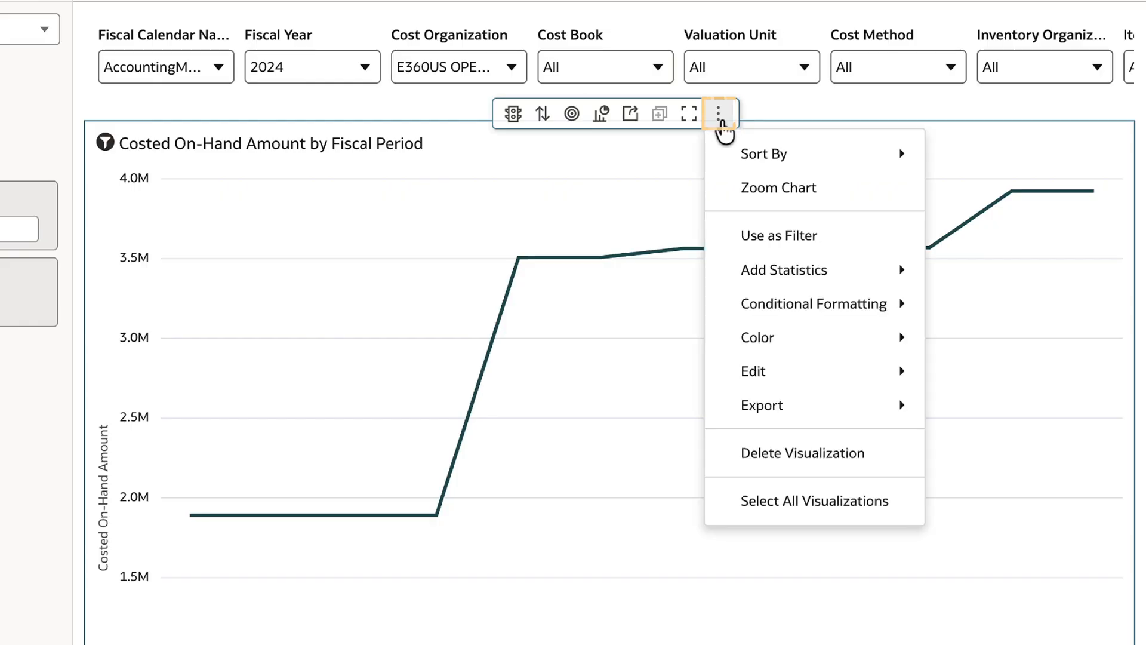
pyautogui.click(755, 375)
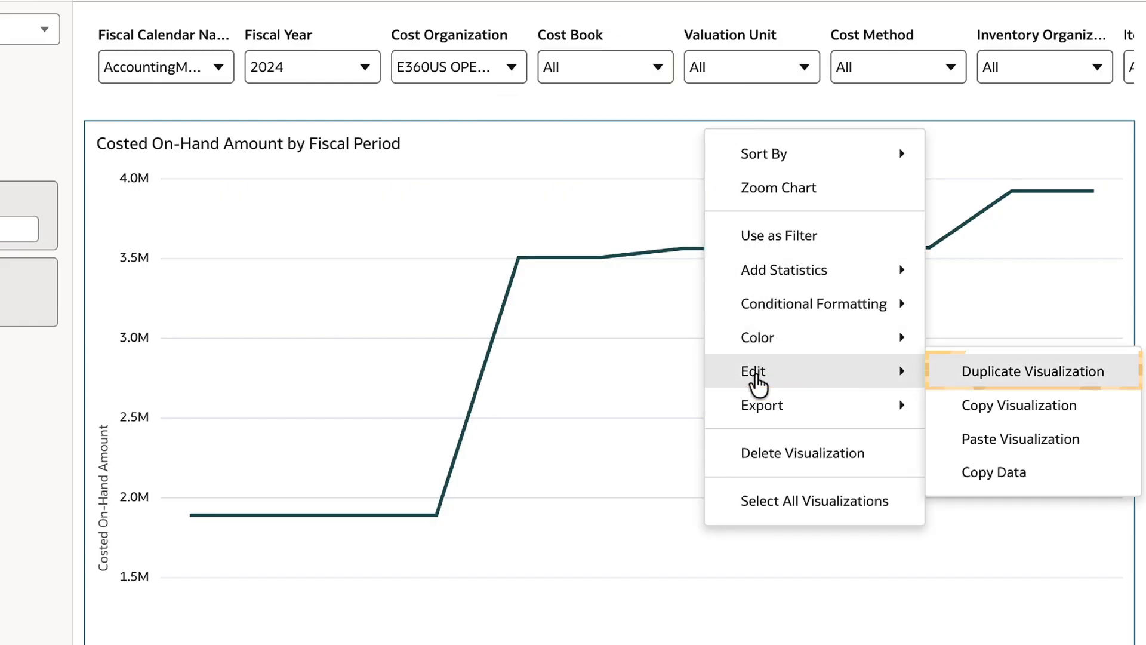
pyautogui.click(981, 374)
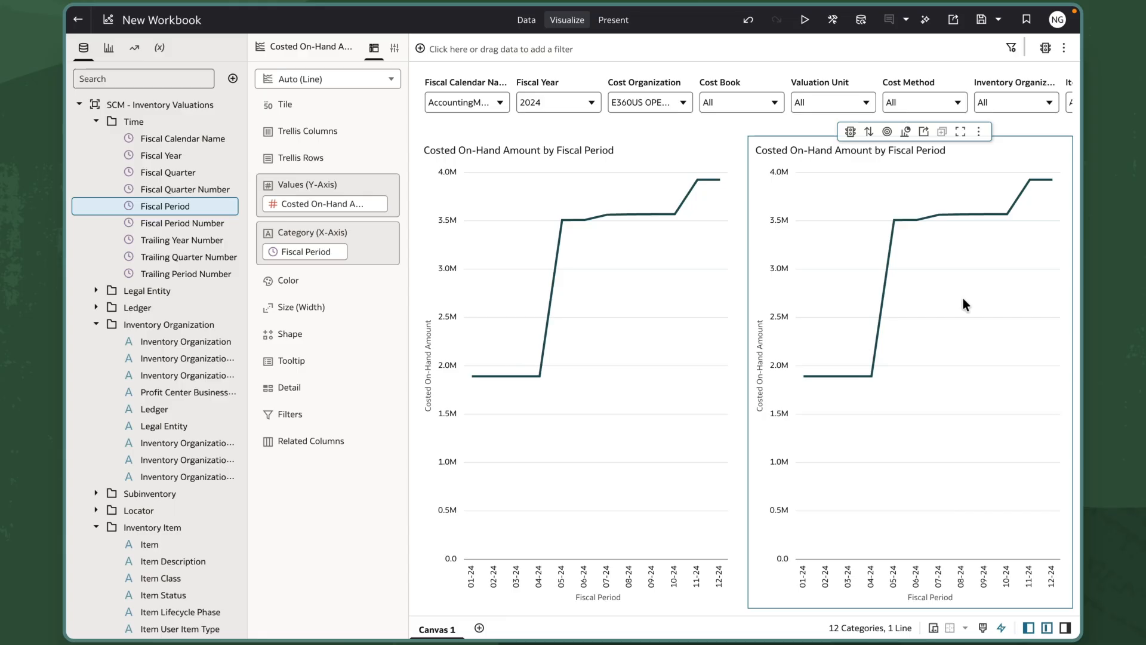
# - Add a forecast to the duplicated line chart and set the forecast model to ETS
pyautogui.rightClick(963, 299)
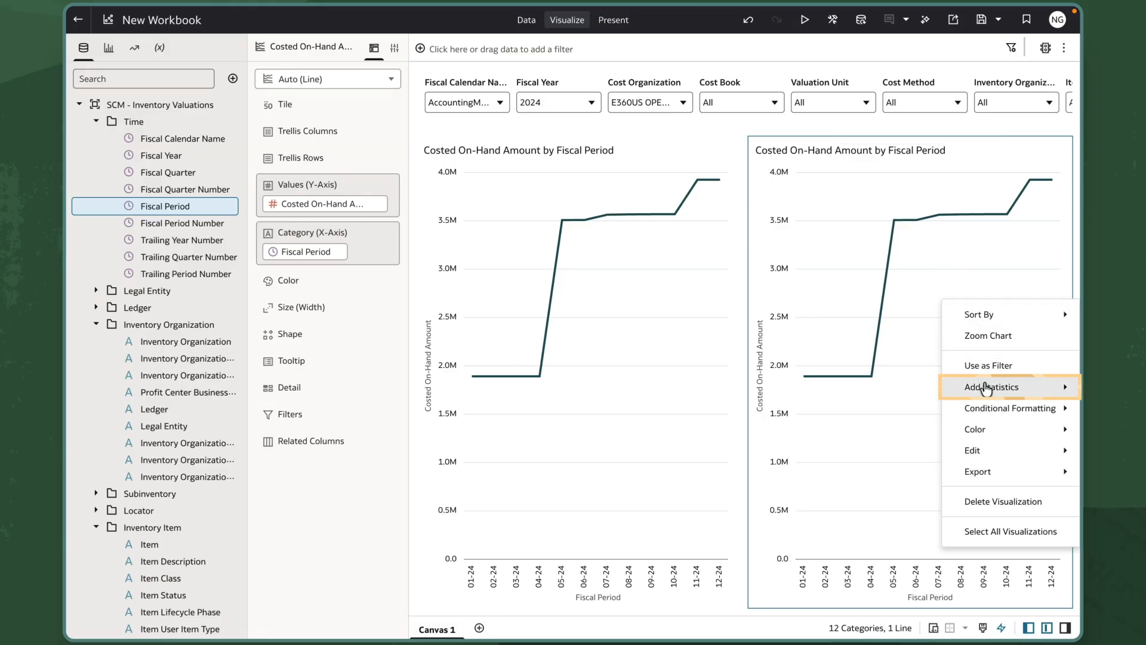
pyautogui.moveTo(985, 389)
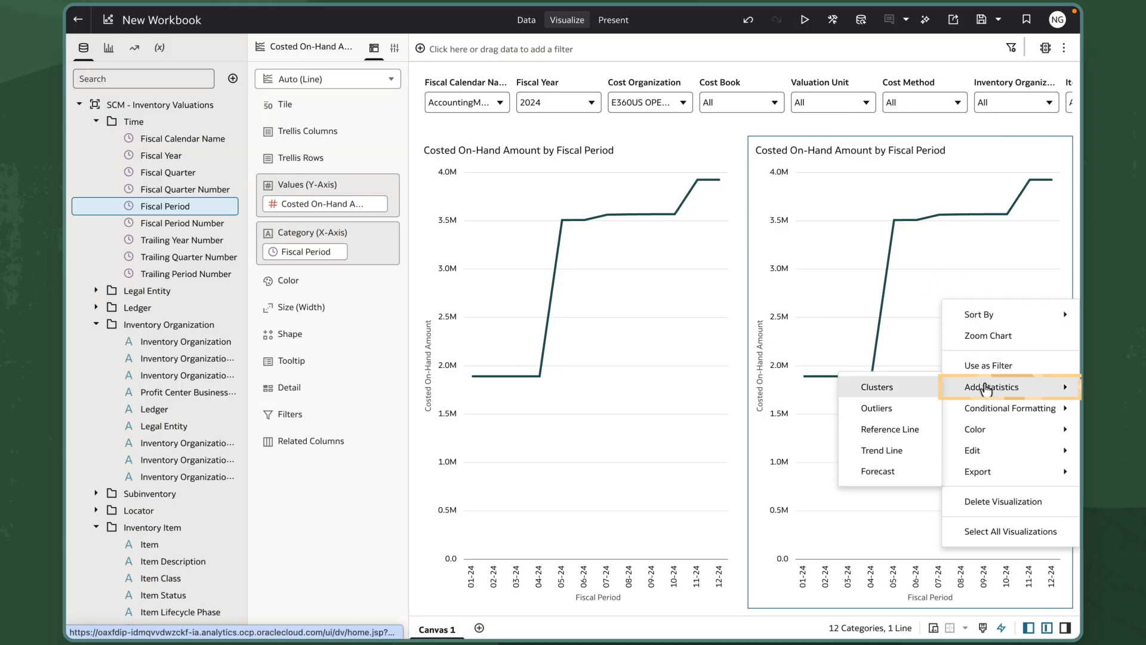
pyautogui.click(878, 472)
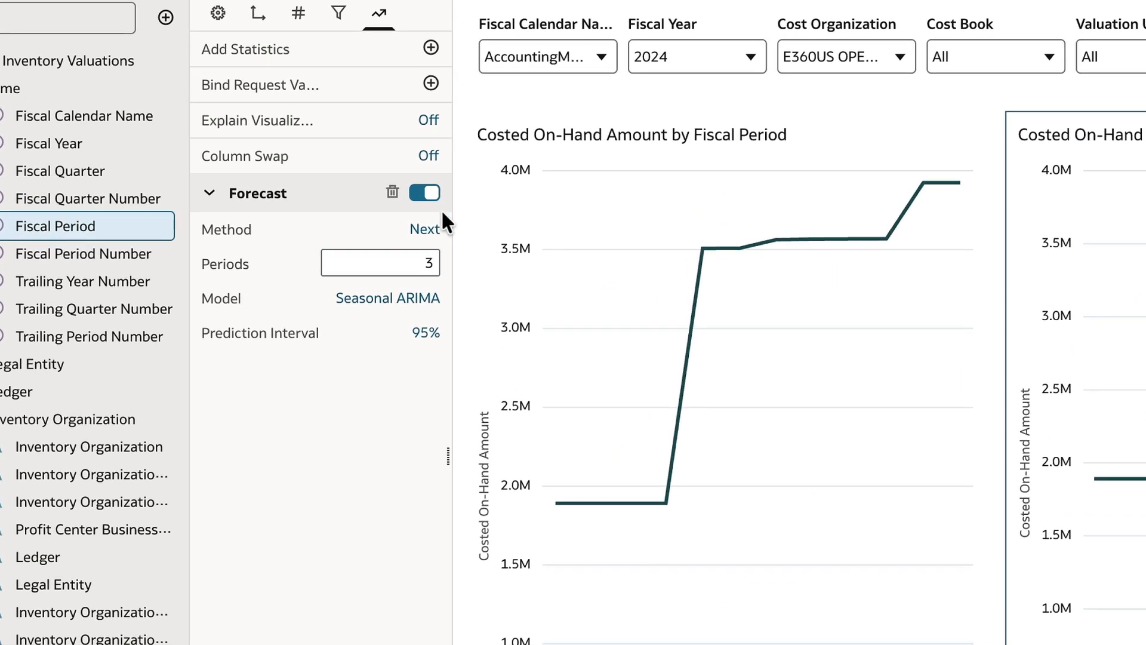
pyautogui.click(431, 230)
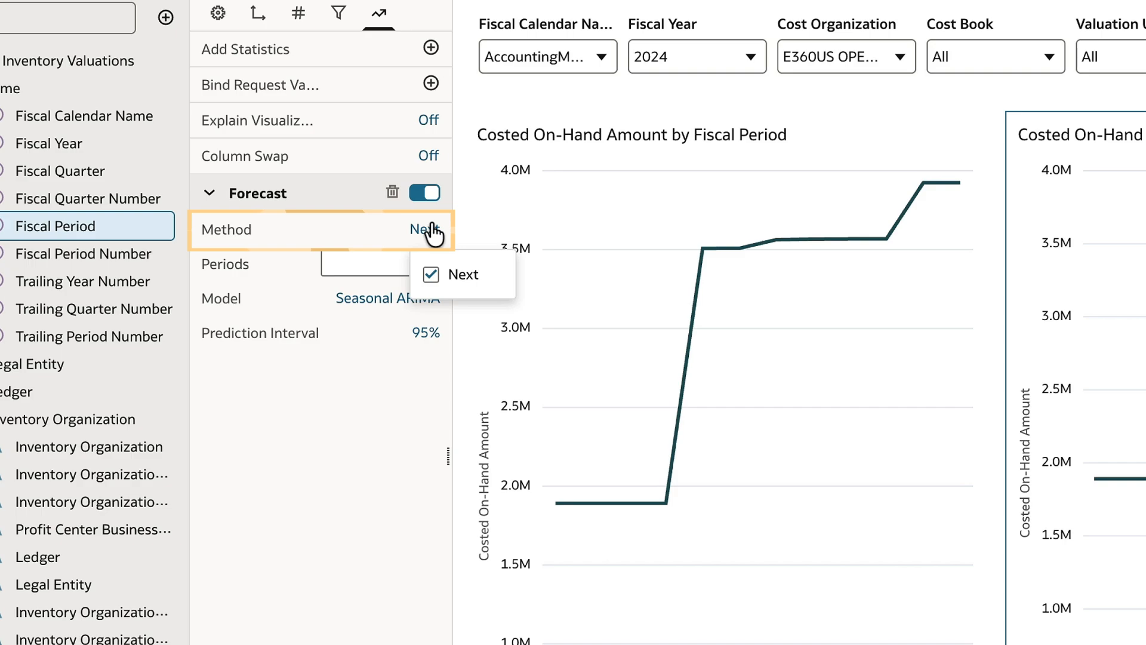
pyautogui.click(418, 401)
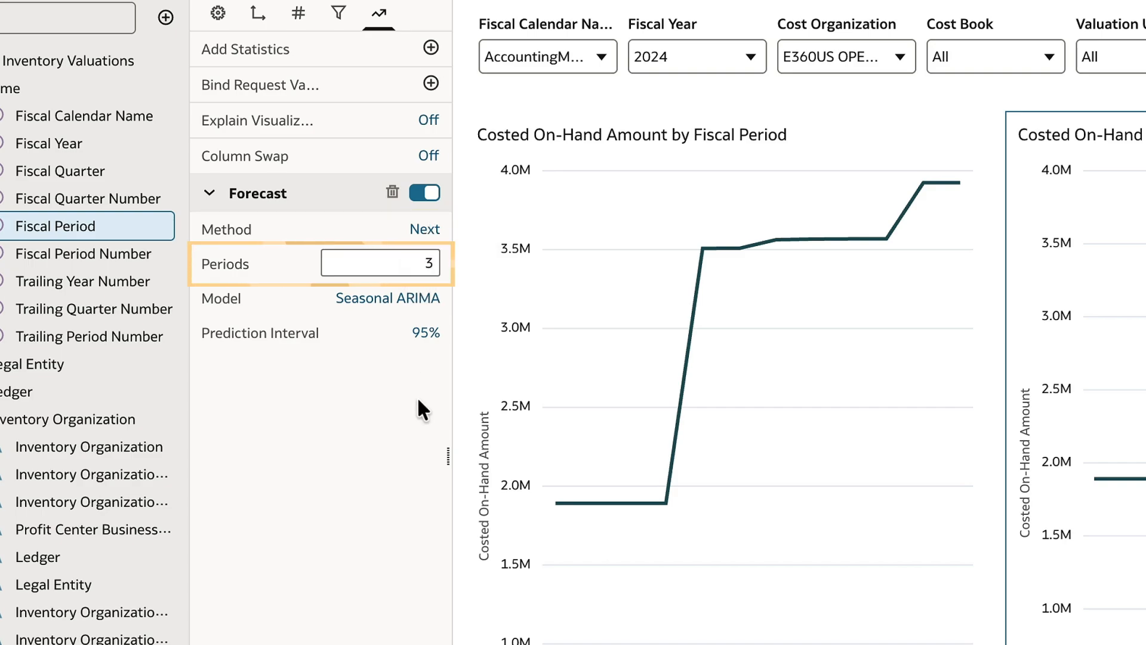
pyautogui.click(394, 298)
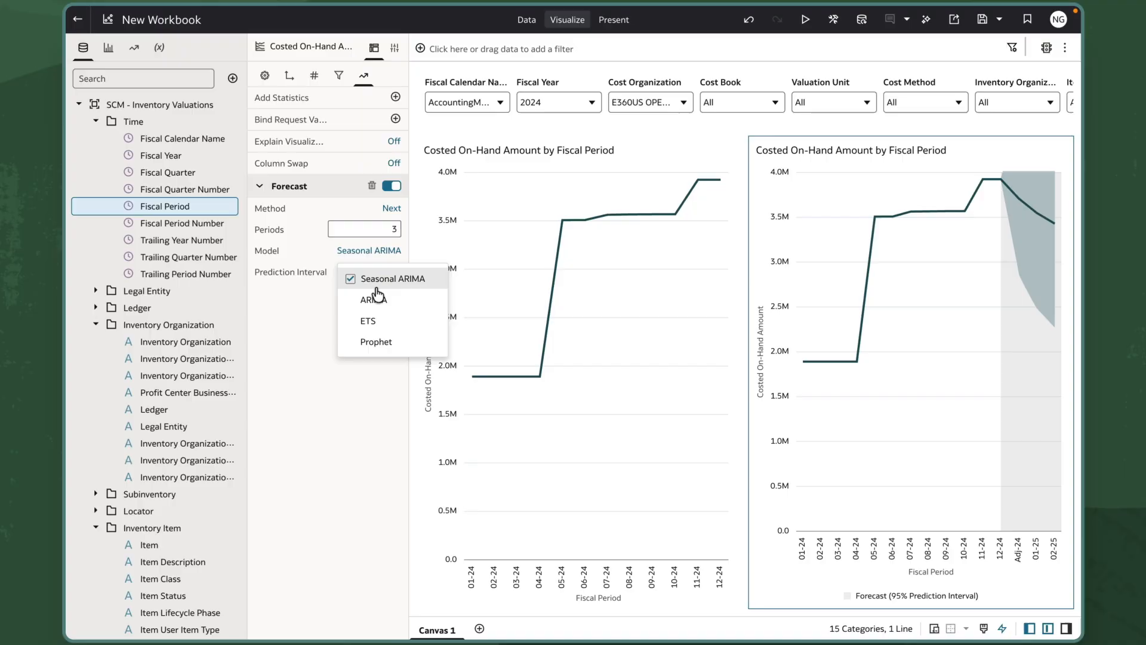
pyautogui.click(370, 320)
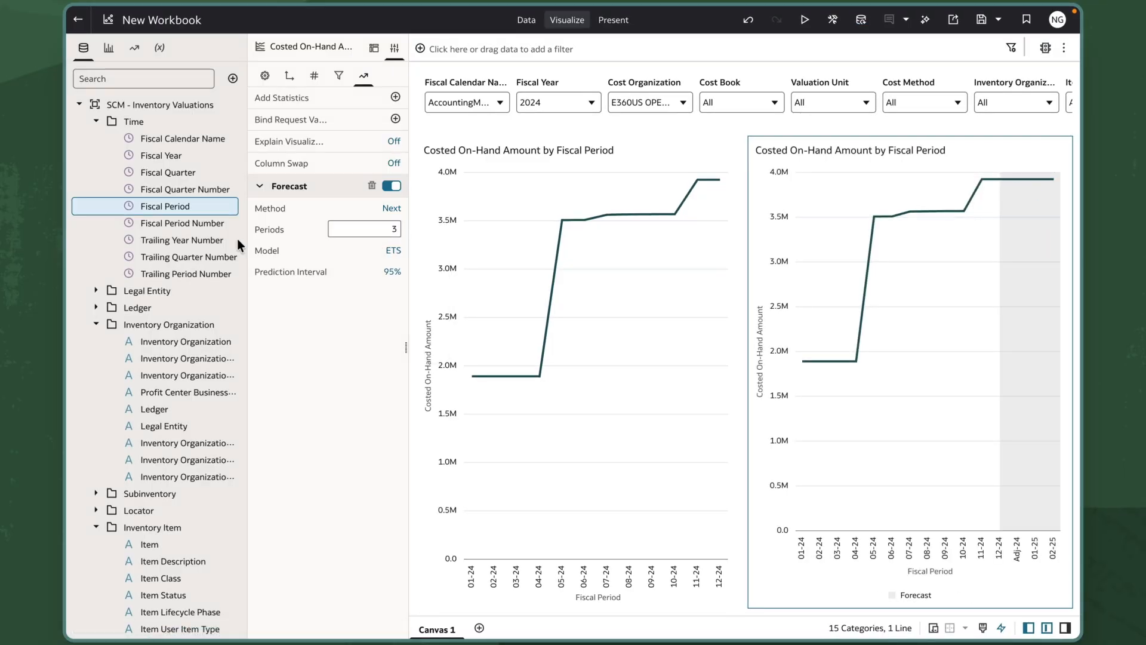
# - Create a table from Fiscal Quarter and the Costed, Accounted and Unaccounted On-Hand Amount measures
pyautogui.scroll(-15, 184, 172)
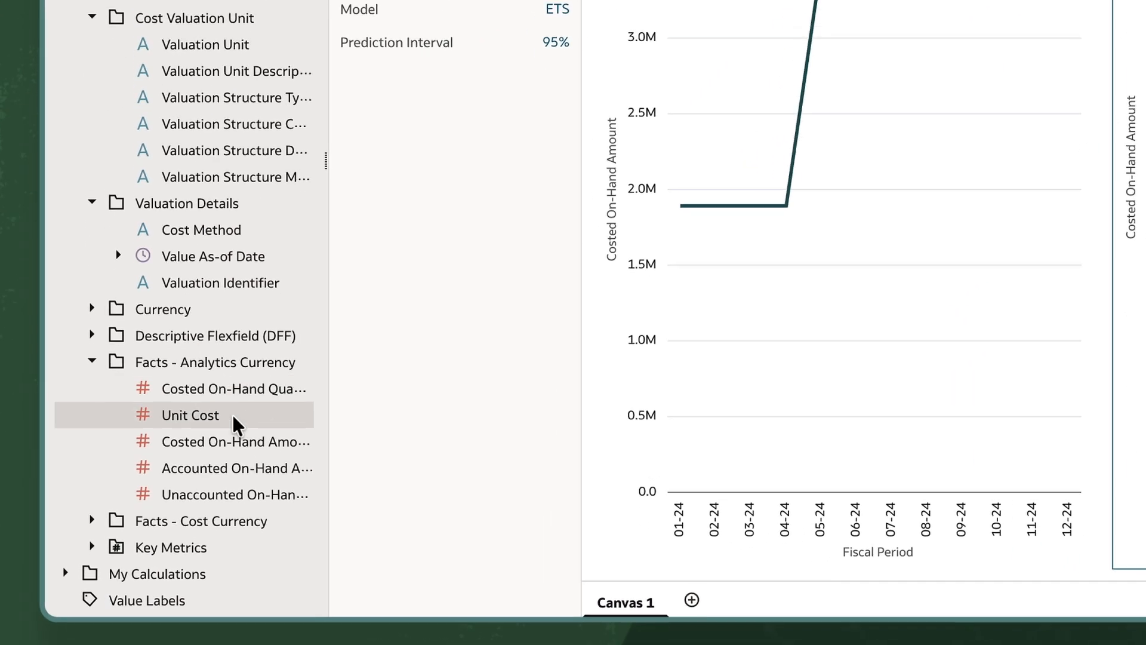
pyautogui.click(199, 505)
pyautogui.keyDown('ctrl'); pyautogui.click(238, 466); pyautogui.keyUp('ctrl')
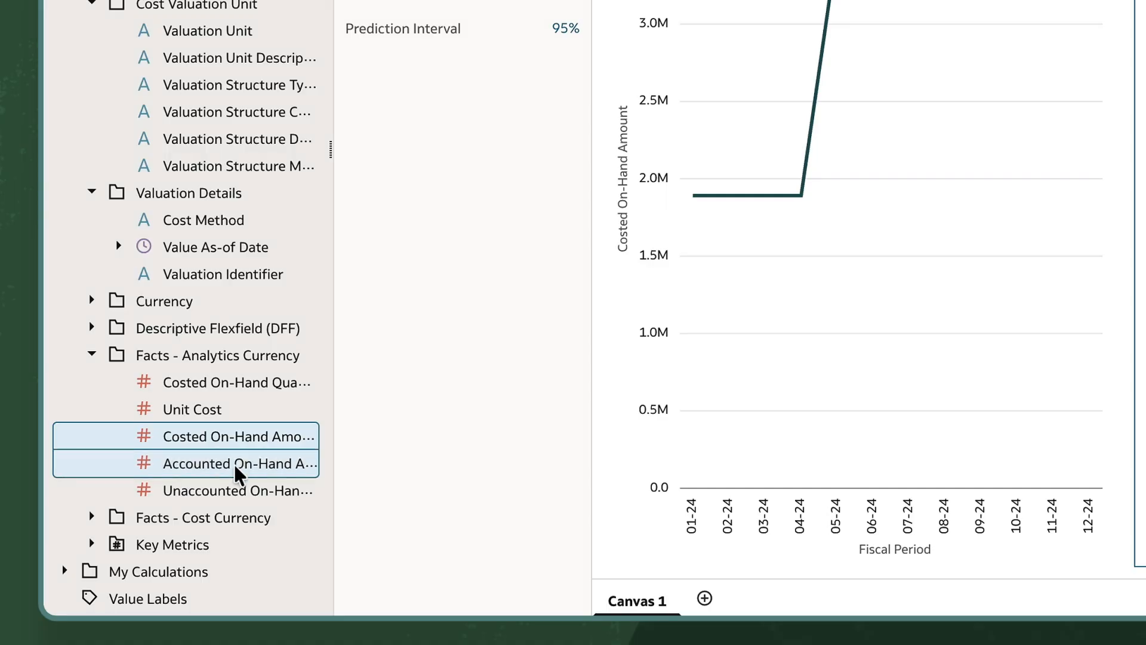
pyautogui.keyDown('ctrl'); pyautogui.click(229, 493); pyautogui.keyUp('ctrl')
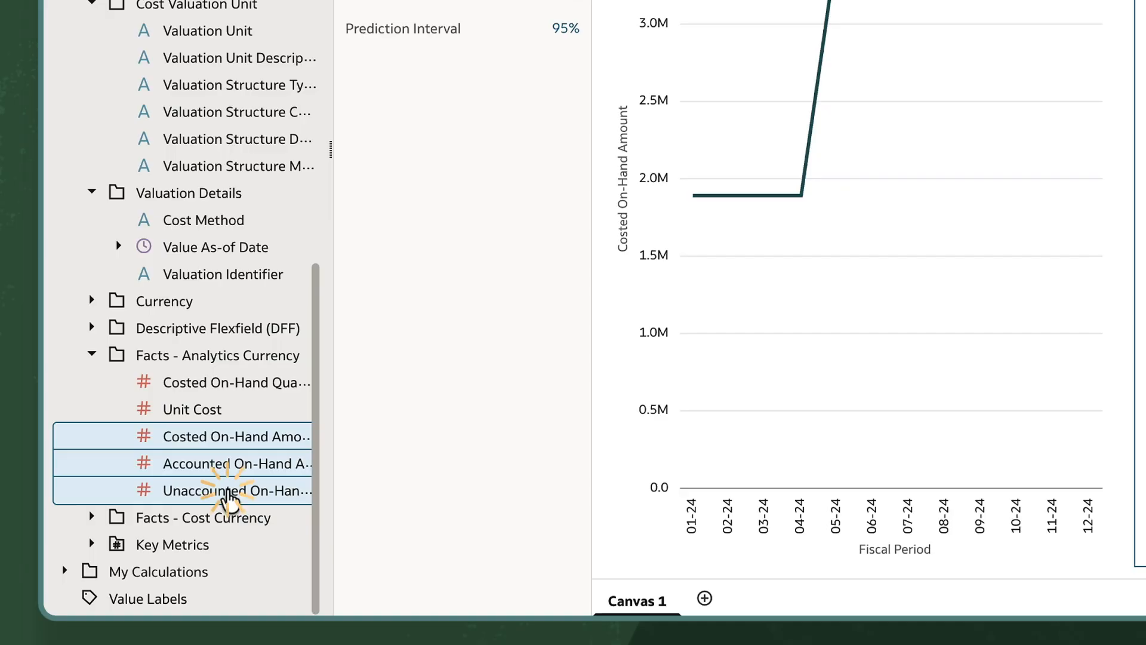
pyautogui.rightClick(229, 493)
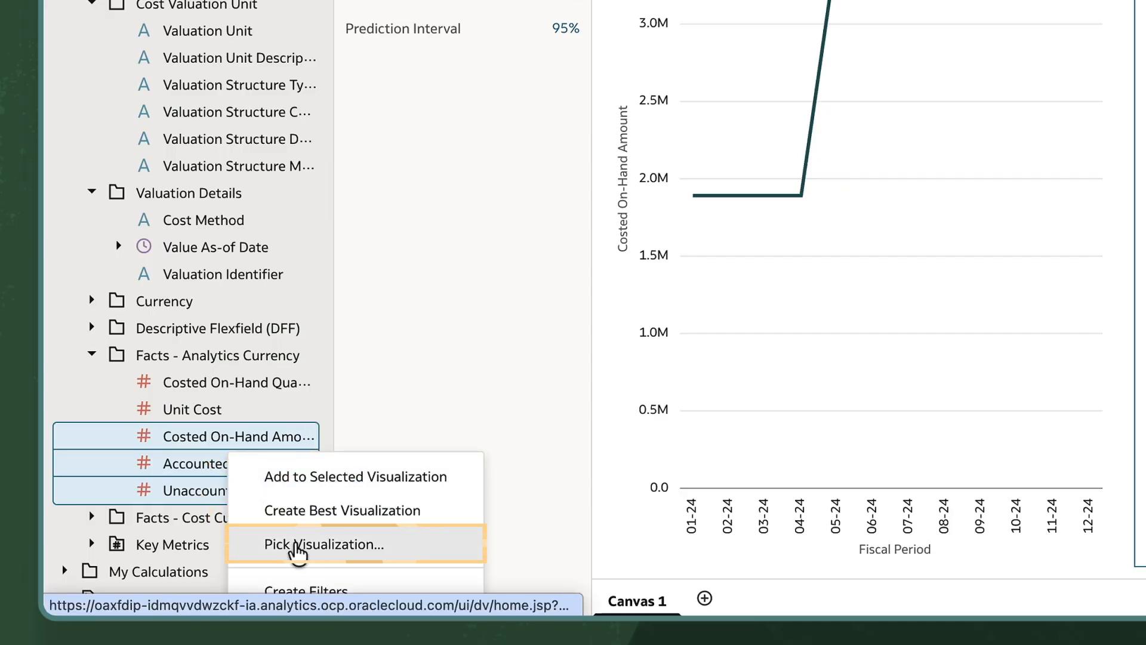
pyautogui.click(296, 544)
pyautogui.click(302, 388)
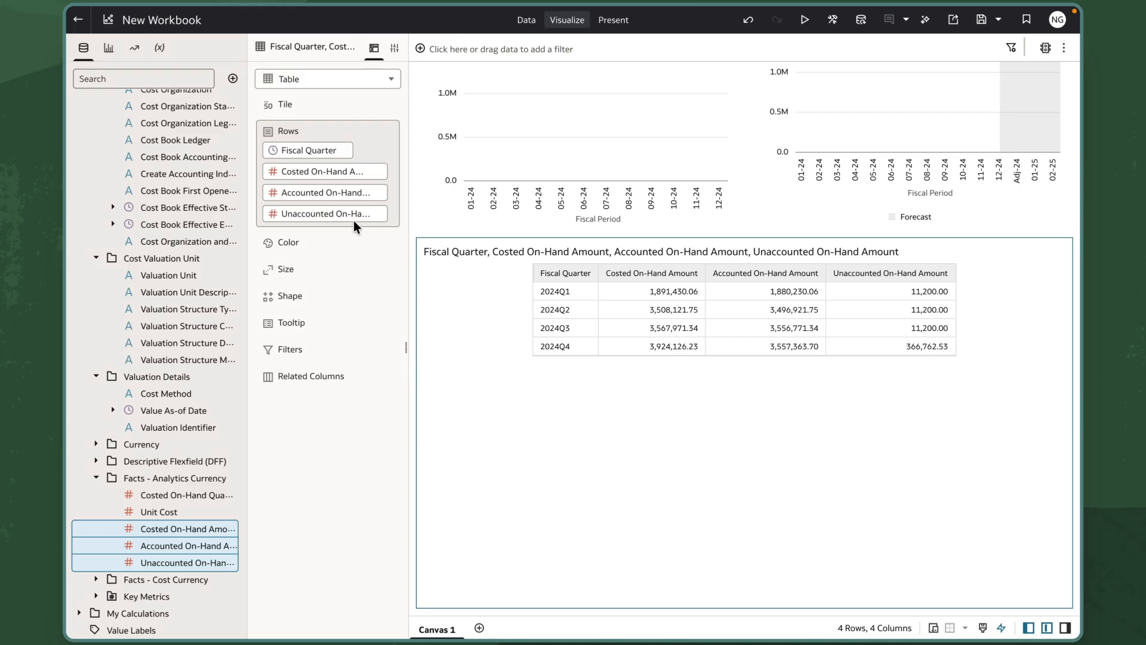
# - Convert the table to an overlay chart with an added Stacked Bar layer showing Accounted and Unaccounted On-Hand Amount as values
pyautogui.click(381, 82)
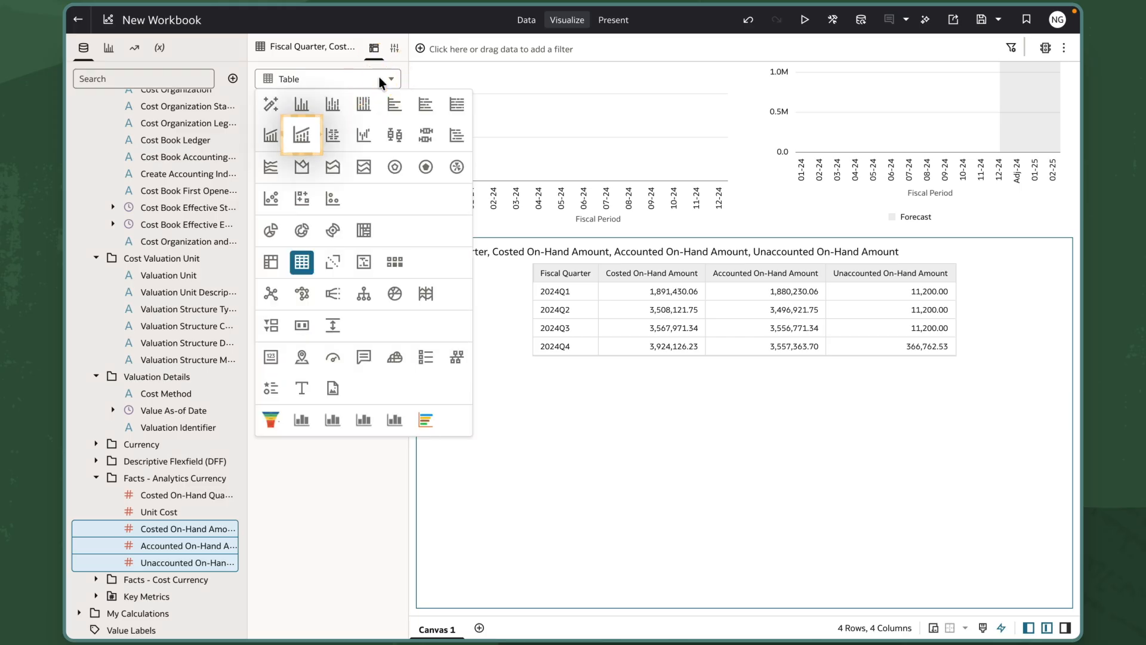
pyautogui.click(305, 135)
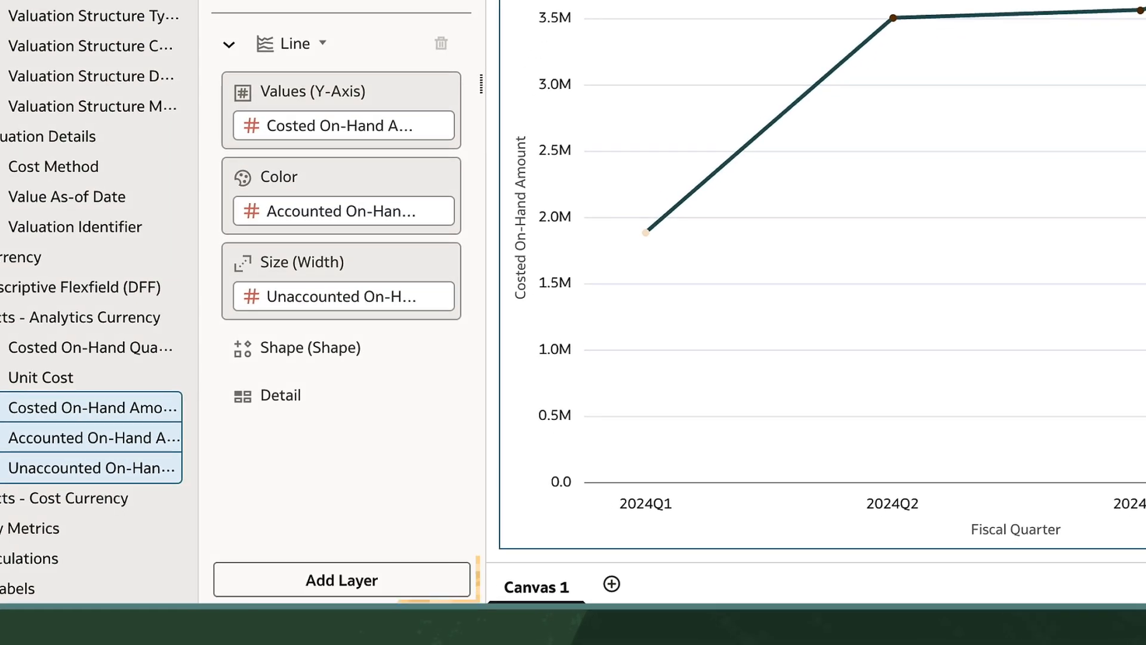
pyautogui.click(316, 585)
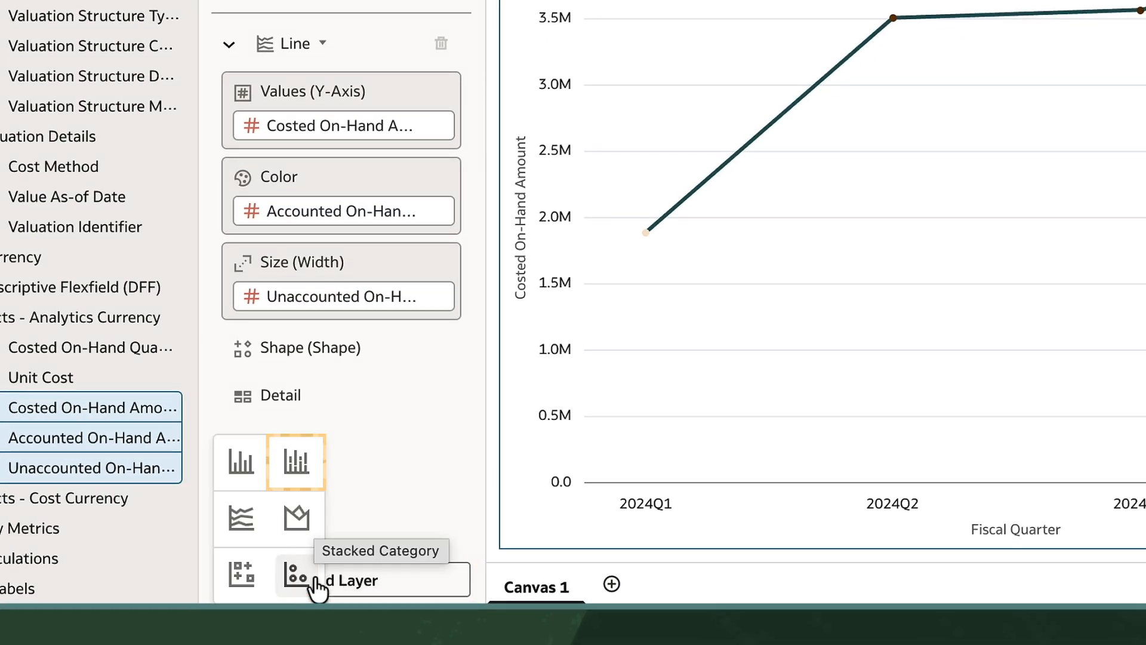
pyautogui.click(297, 462)
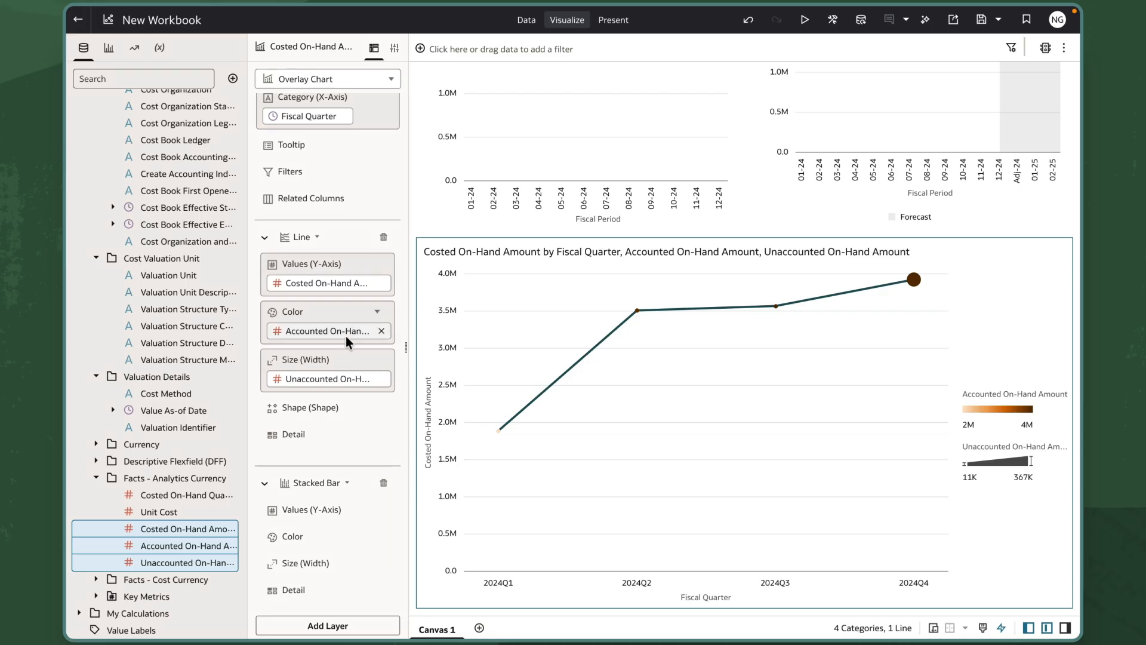
pyautogui.moveTo(349, 334); pyautogui.dragTo(331, 509)
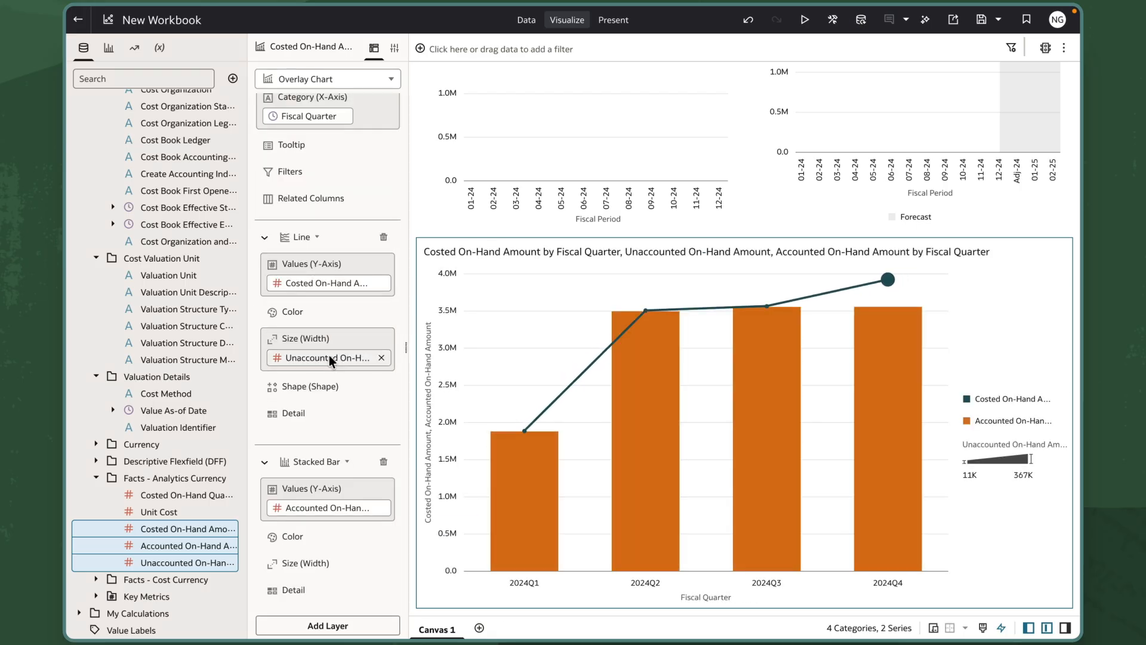
pyautogui.moveTo(328, 357); pyautogui.dragTo(332, 519)
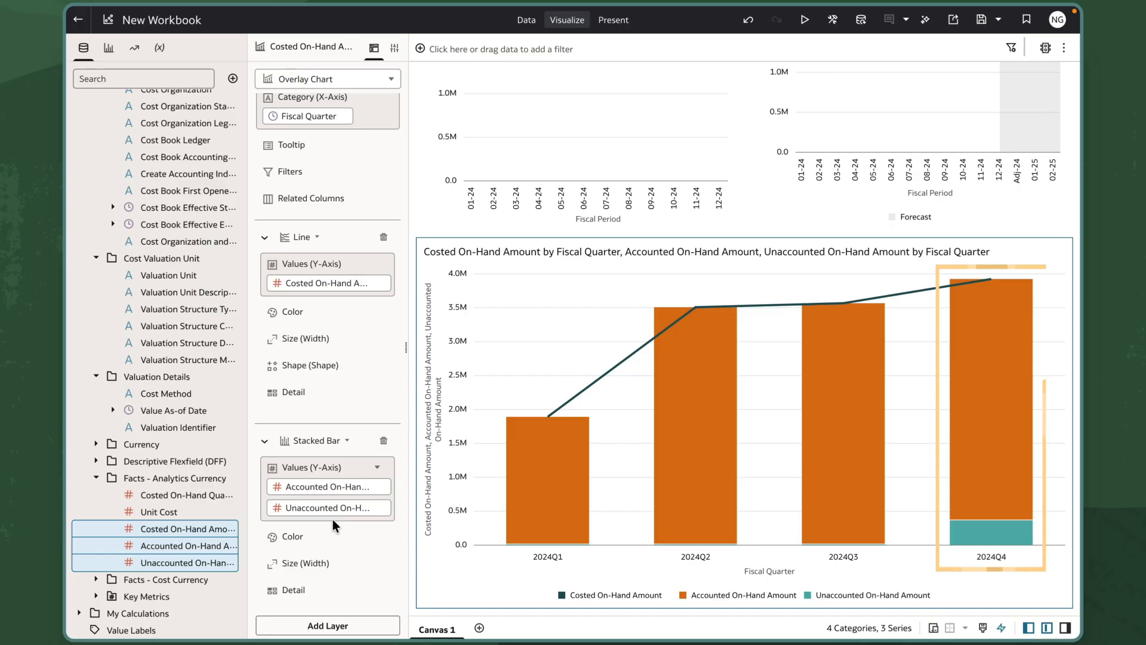
# - Duplicate the overlay chart of on-hand amounts by fiscal quarter
pyautogui.click(530, 345)
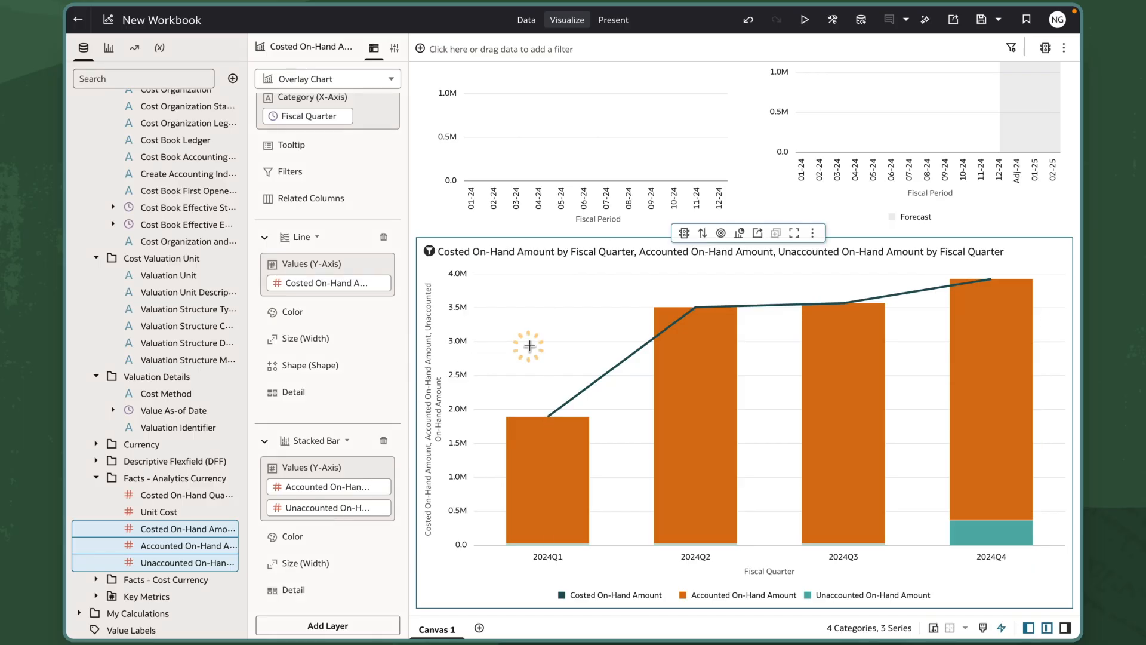
pyautogui.rightClick(530, 346)
pyautogui.moveTo(568, 475)
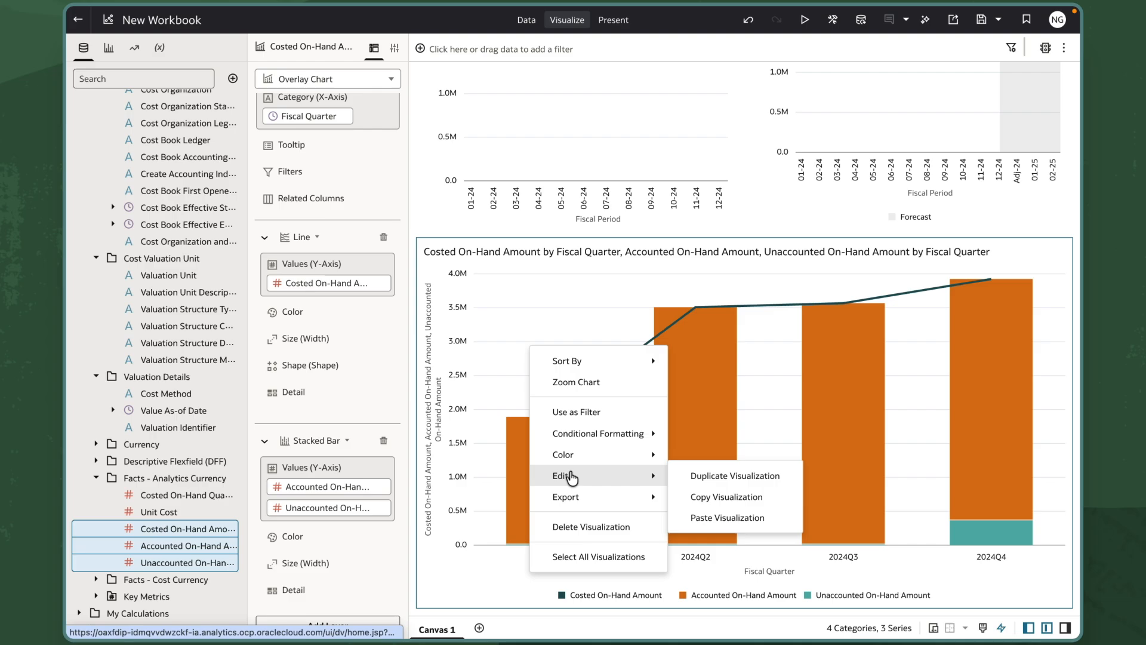
pyautogui.click(685, 485)
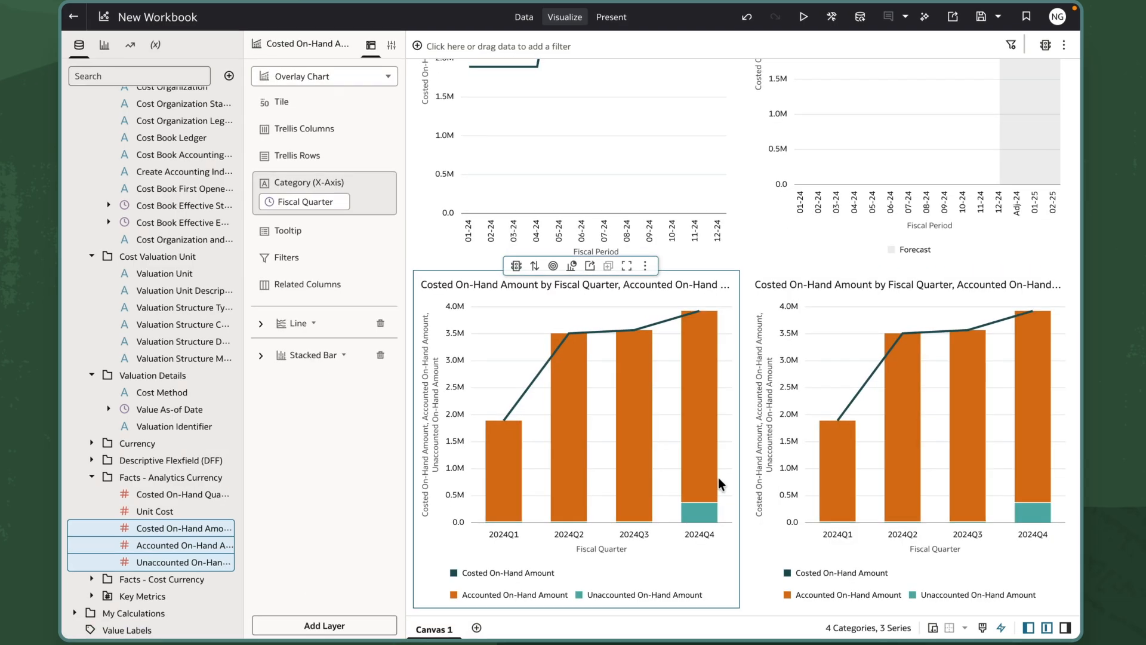
# - Change the second copy of the overlay chart to a table
pyautogui.click(838, 312)
pyautogui.click(906, 266)
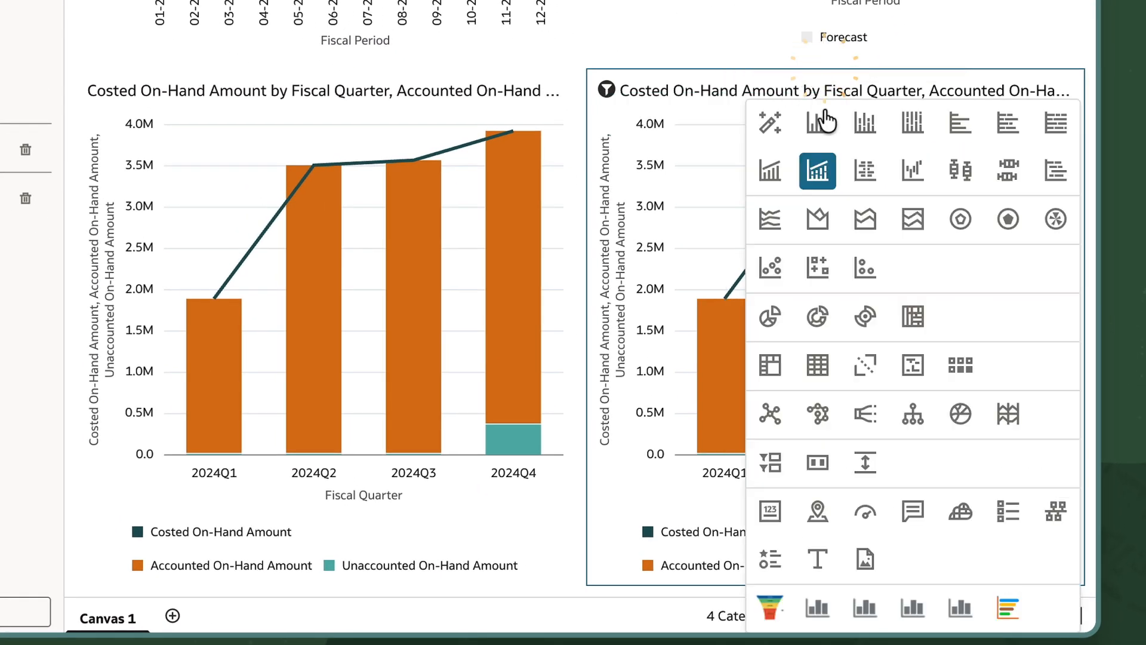
pyautogui.click(812, 365)
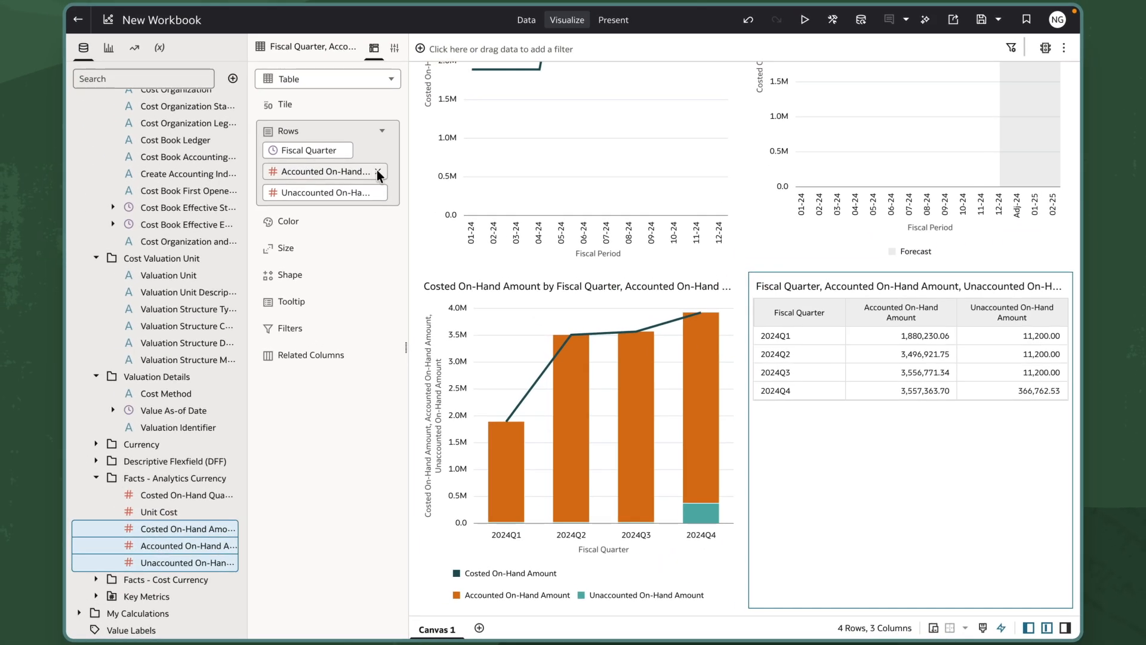
# - Remove Accounted On-Hand Amount from the table and filter the table to Fiscal Quarter 2024Q4
pyautogui.click(377, 172)
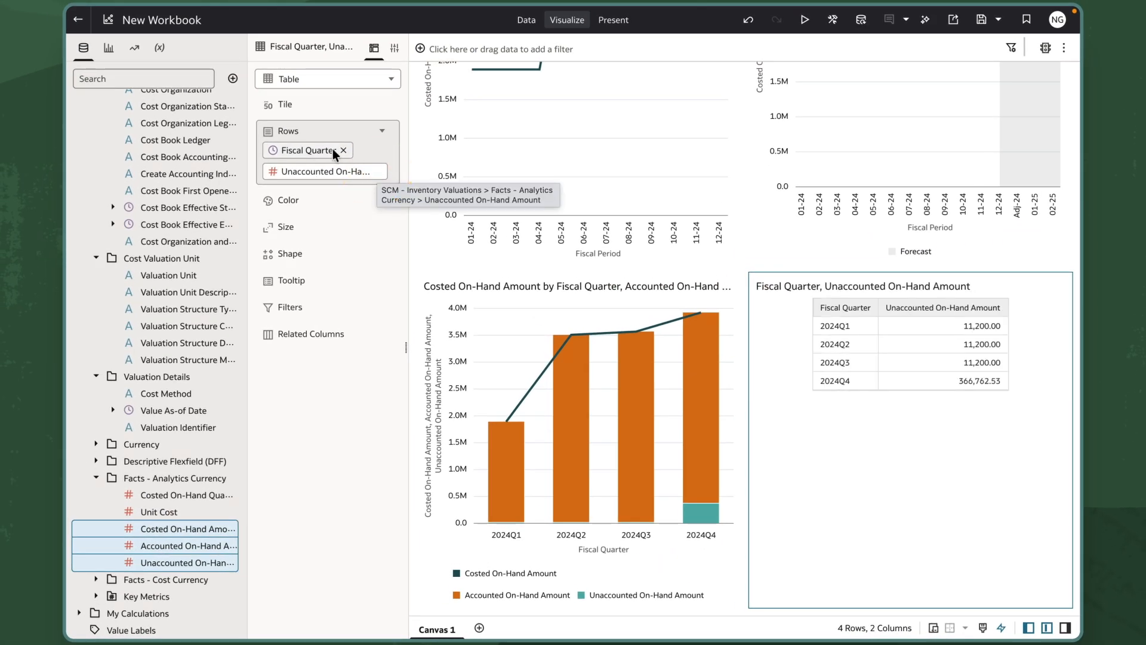
pyautogui.moveTo(318, 145); pyautogui.dragTo(320, 309)
pyautogui.click(443, 307)
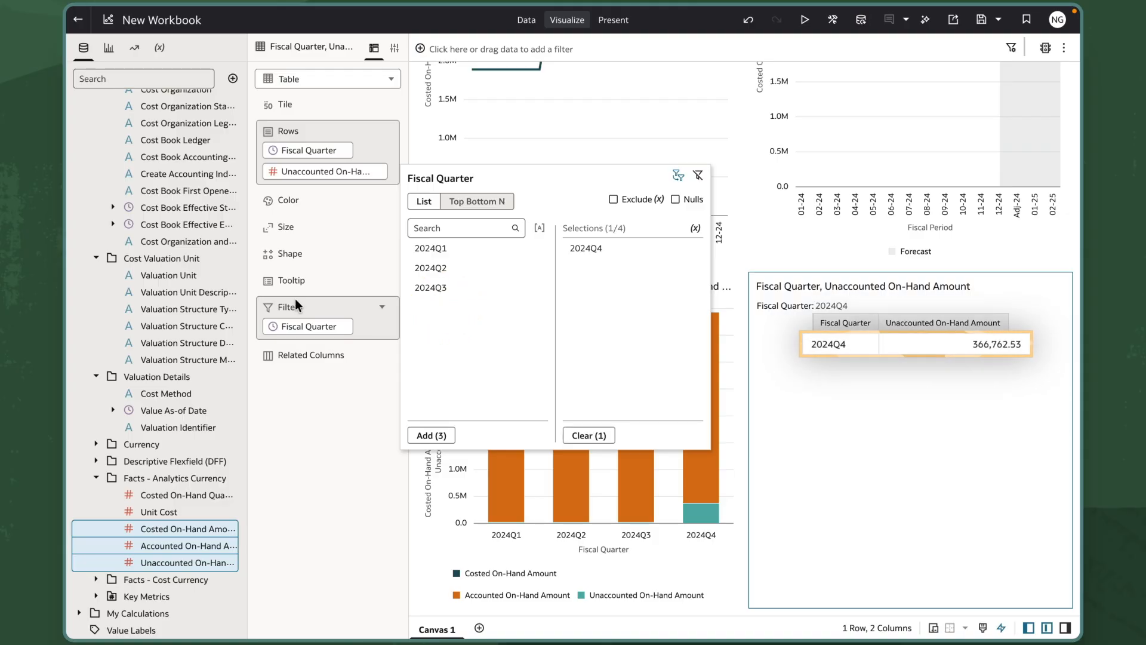
# - Add Inventory Organization Name to the table's rows after Fiscal Quarter and turn on its grand total
pyautogui.scroll(10, 200, 270)
pyautogui.scroll(3, 201, 270)
pyautogui.moveTo(220, 236); pyautogui.dragTo(288, 160)
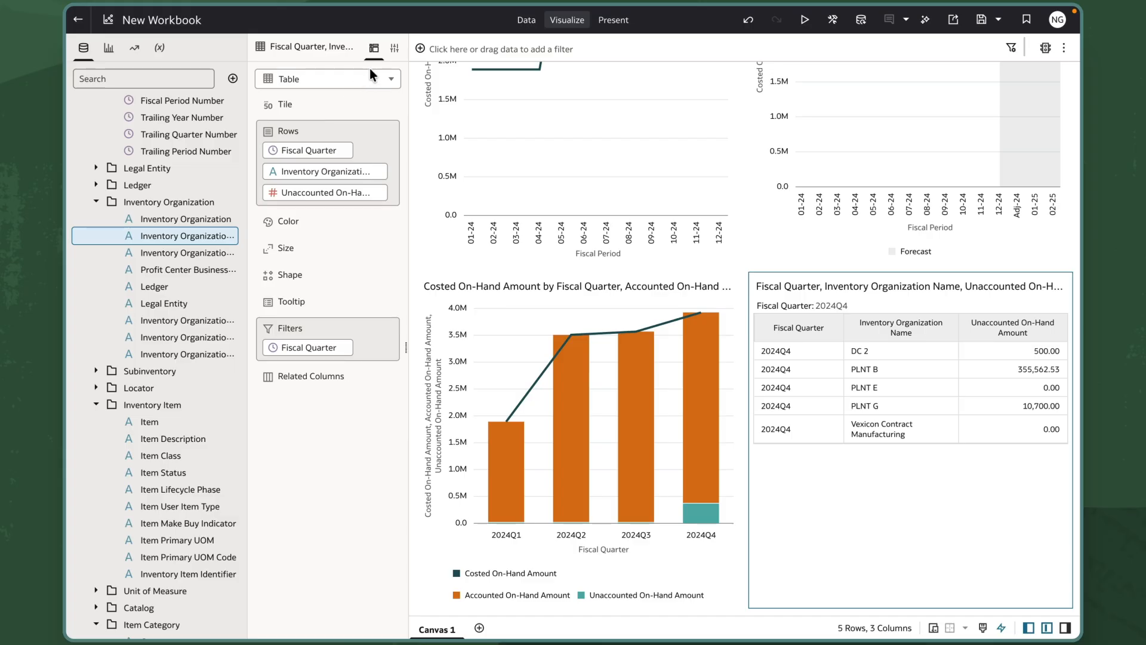
pyautogui.click(390, 51)
pyautogui.click(314, 76)
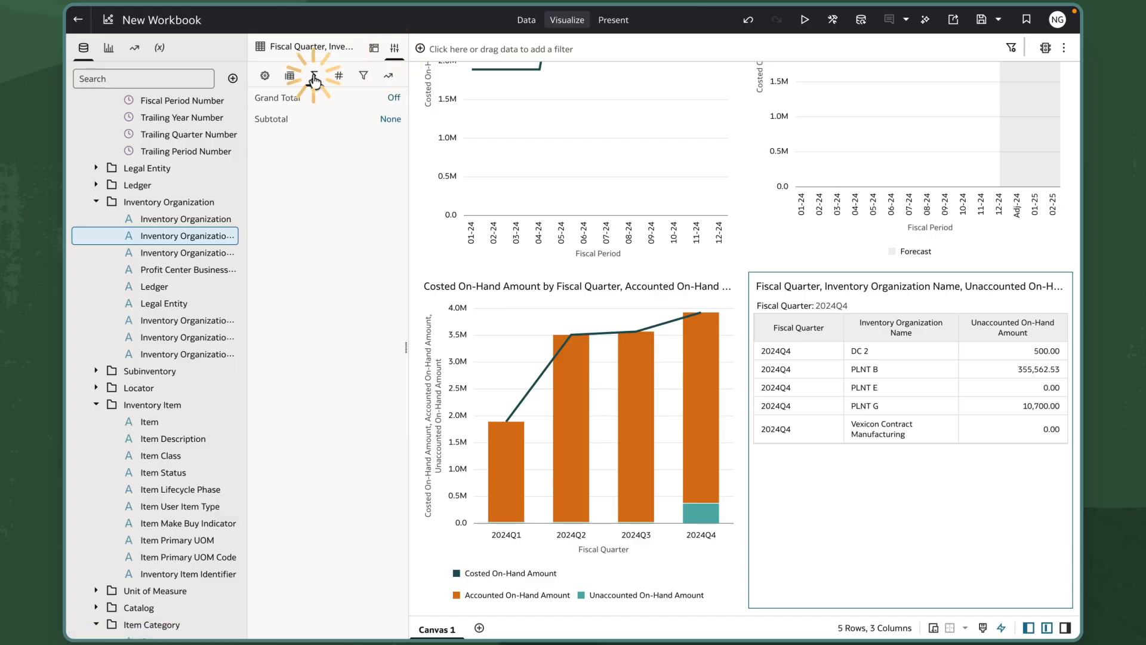
pyautogui.click(394, 98)
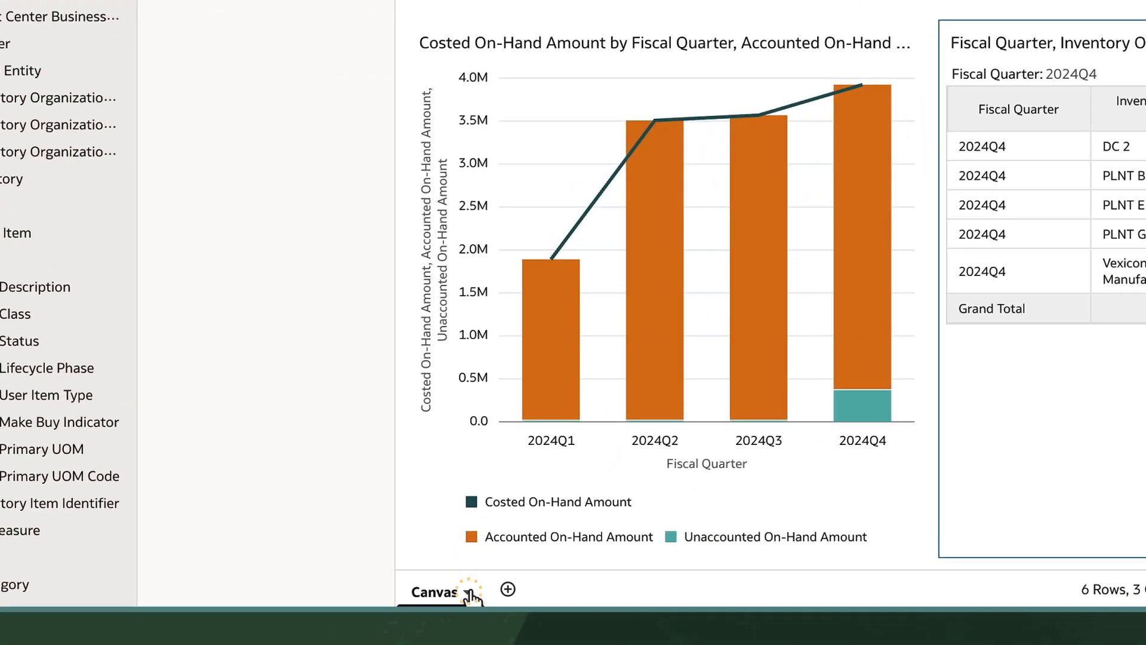
# - Rename the current canvas as Valuation Trend
pyautogui.click(457, 629)
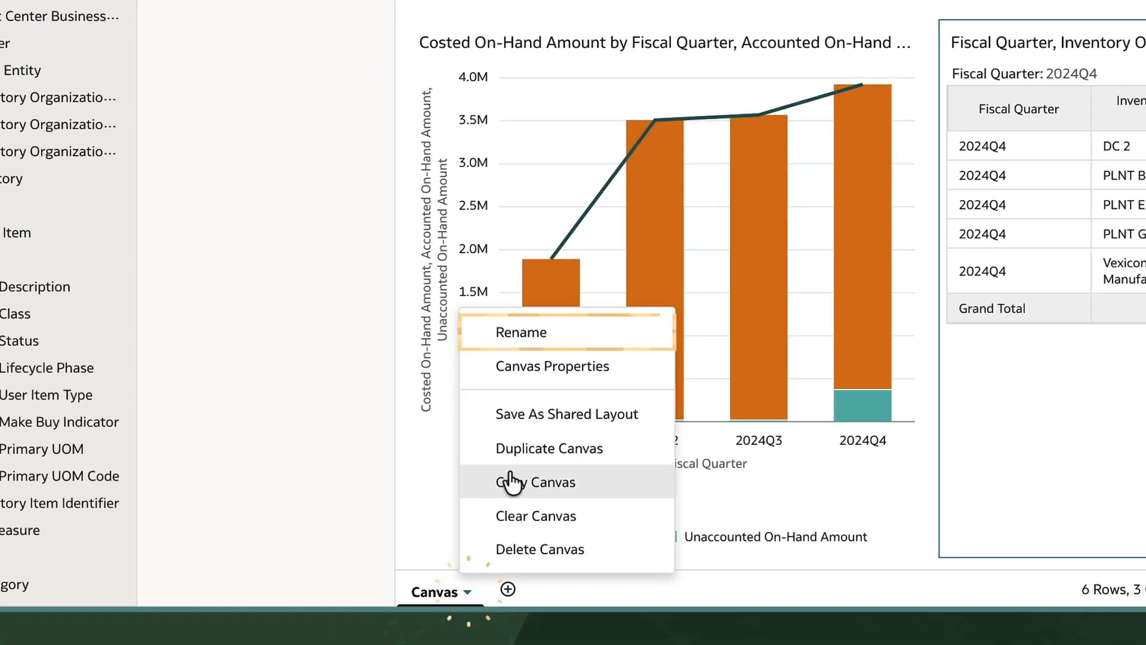
pyautogui.click(558, 333)
pyautogui.write('Valuation Trend')
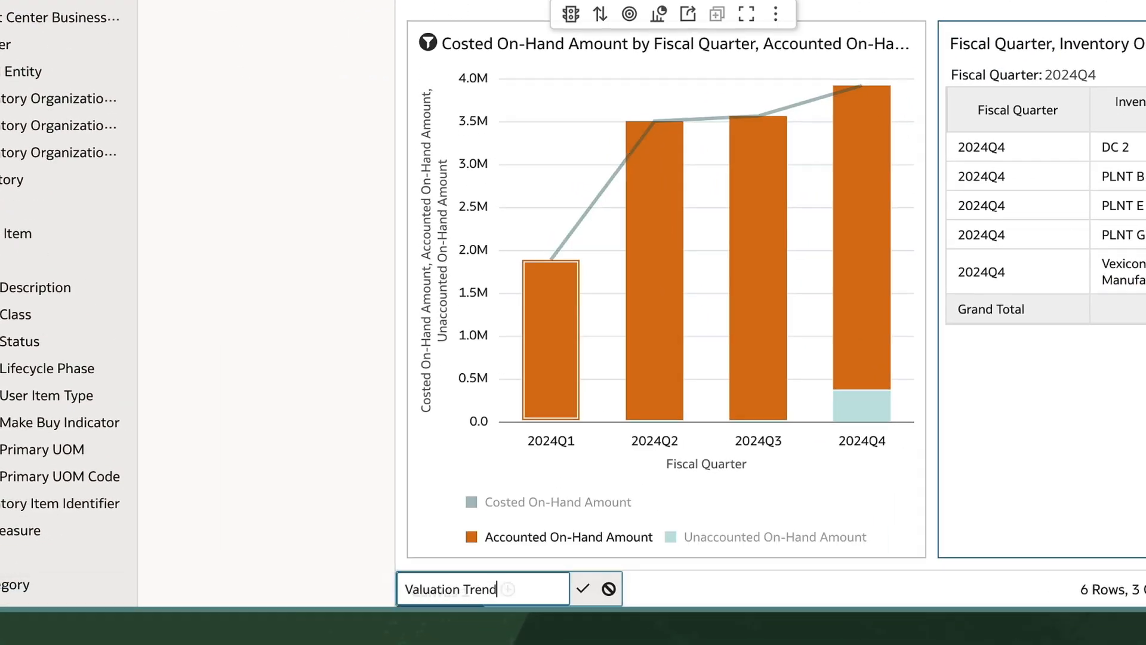
pyautogui.press('Return')
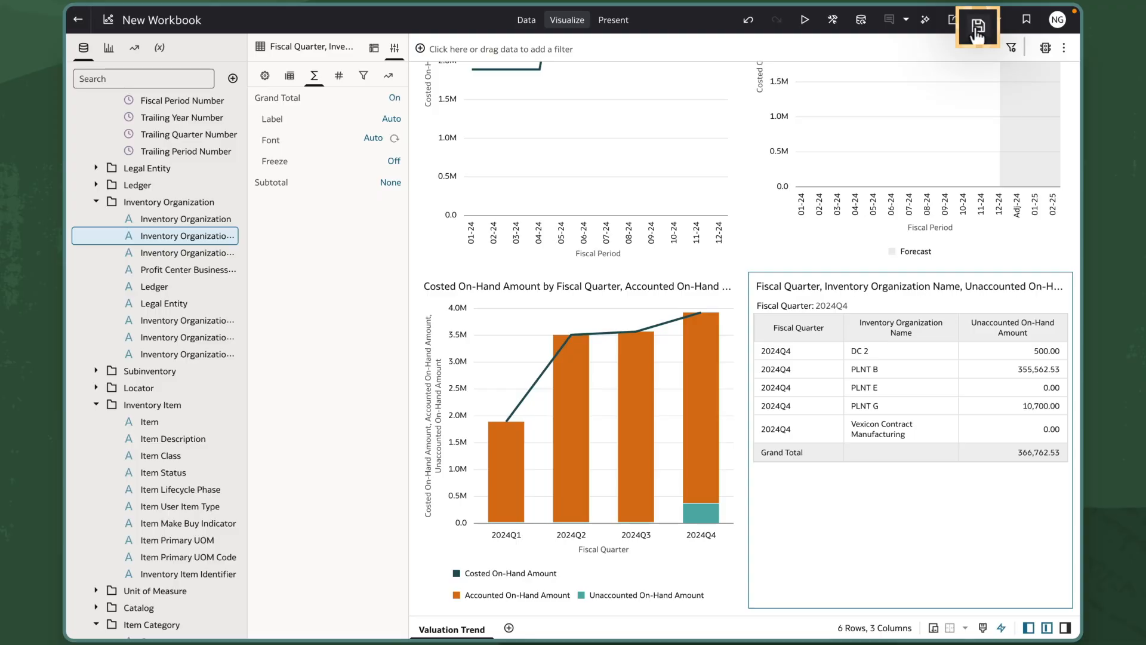
# - Save the workbook as Inventory Valuation in the SCM folder under Shared Folders
pyautogui.click(977, 28)
pyautogui.write('Inventory Valuation')
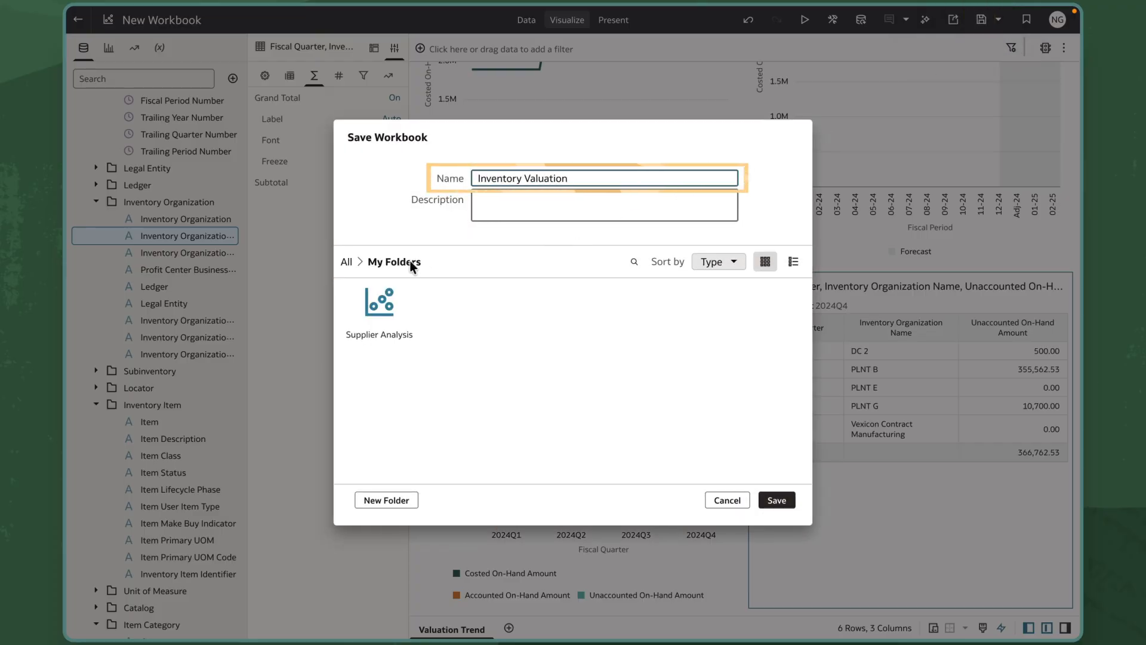
pyautogui.click(346, 261)
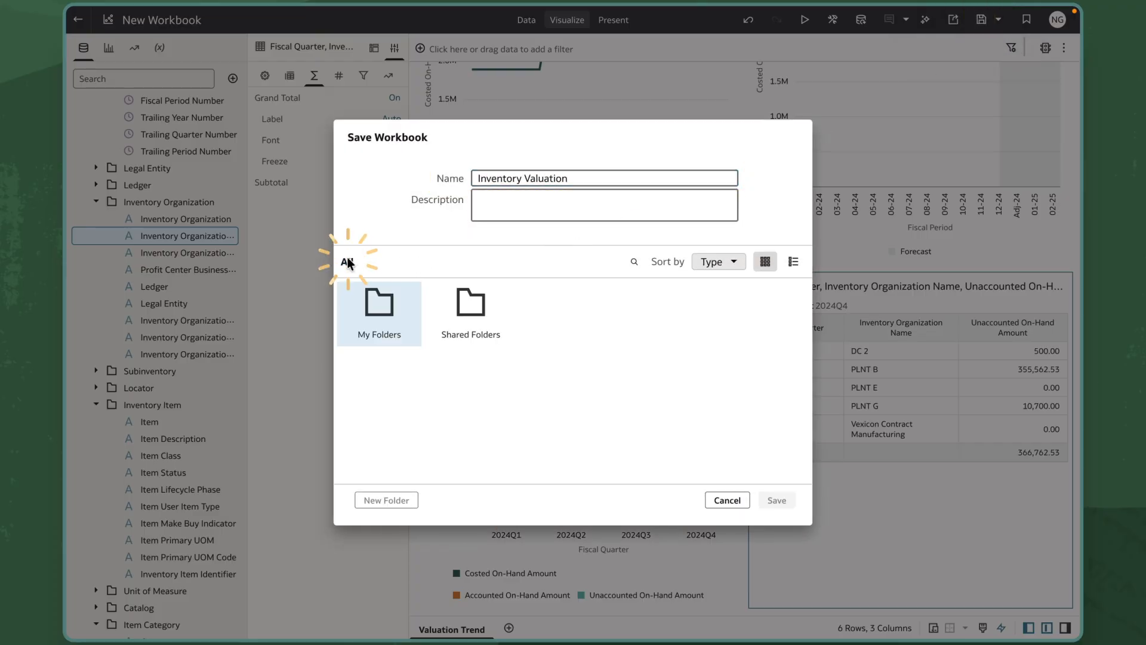
pyautogui.click(467, 313)
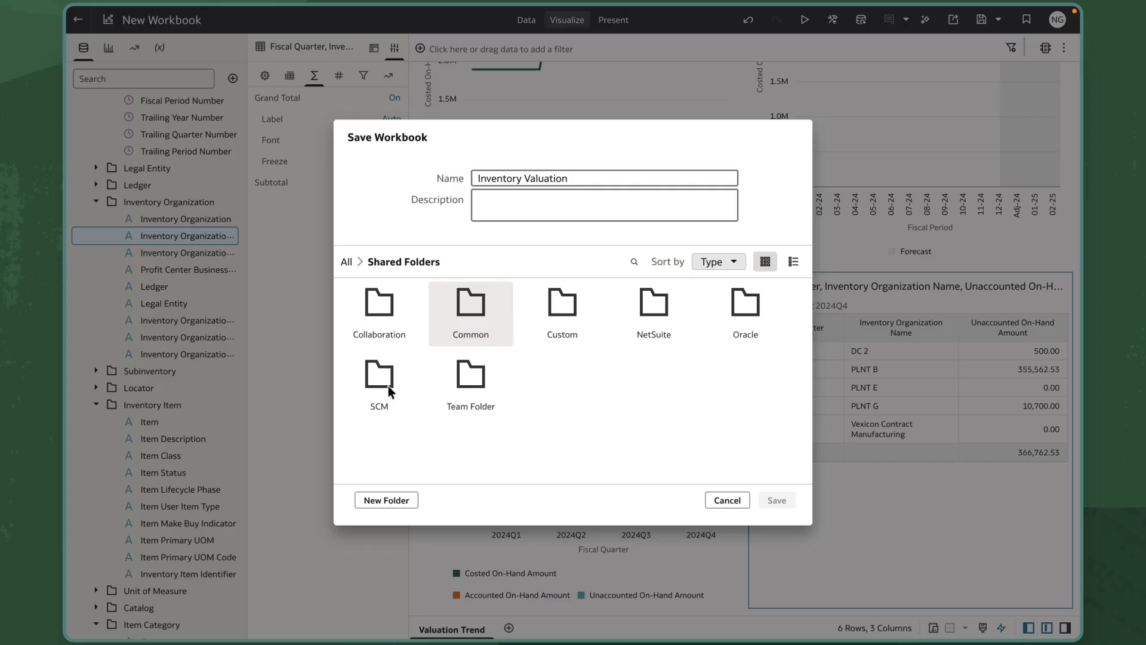
pyautogui.click(388, 386)
pyautogui.click(776, 501)
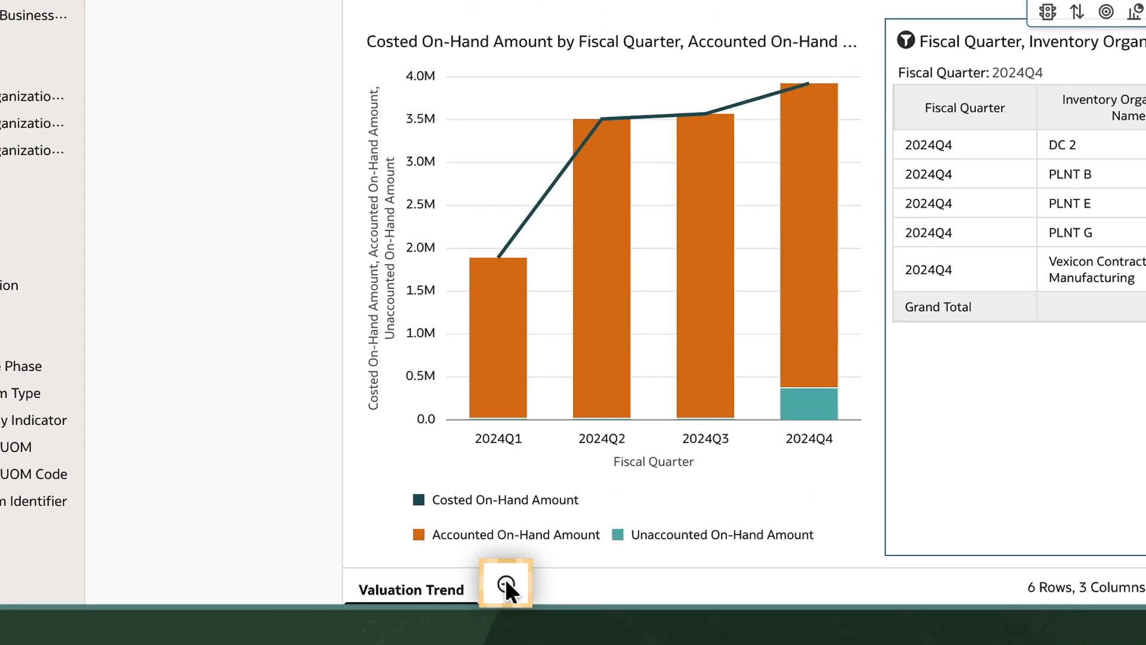
# - Add a second canvas and name it Valuation Breakdown
pyautogui.click(506, 583)
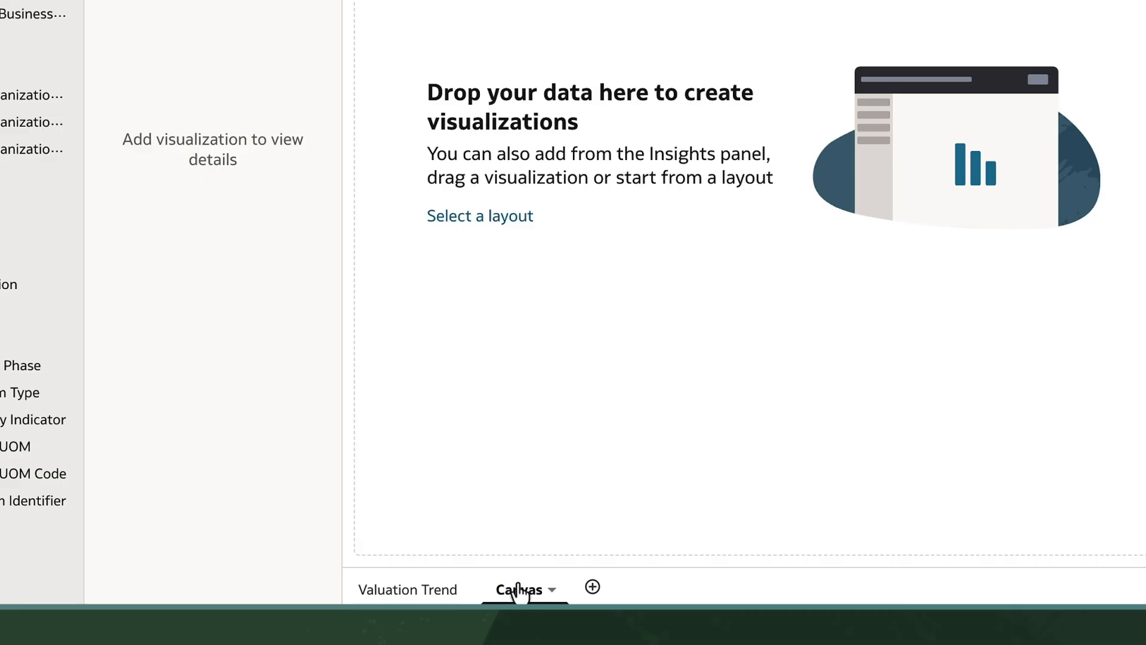
pyautogui.click(550, 590)
pyautogui.click(633, 397)
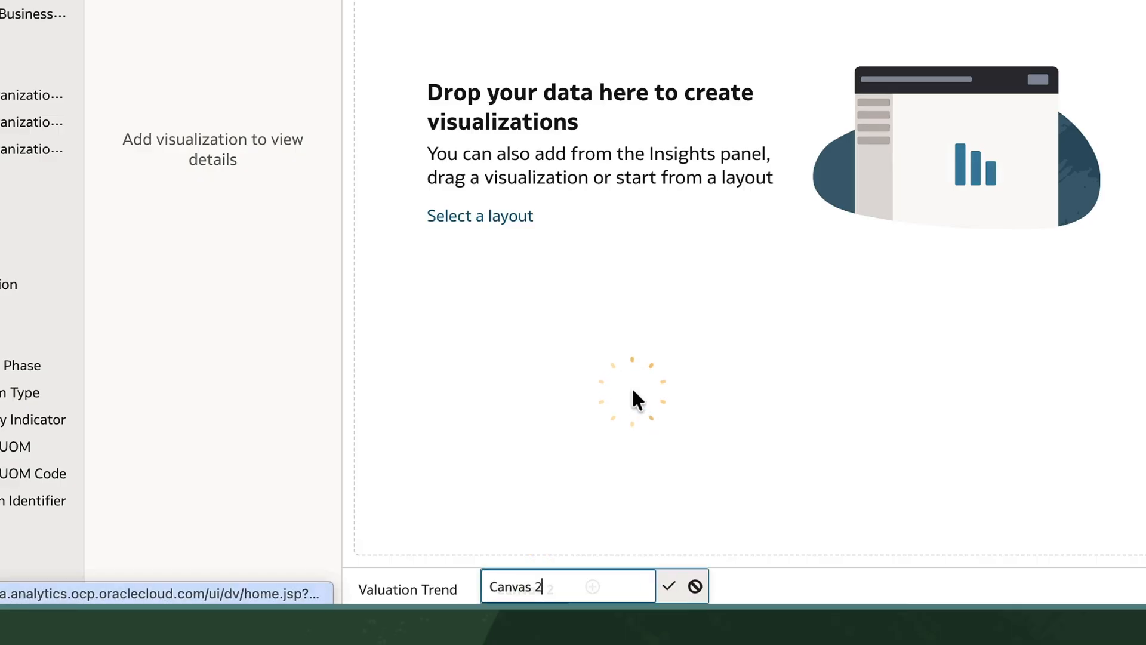
pyautogui.write('Valuation Breakdown')
pyautogui.press('Return')
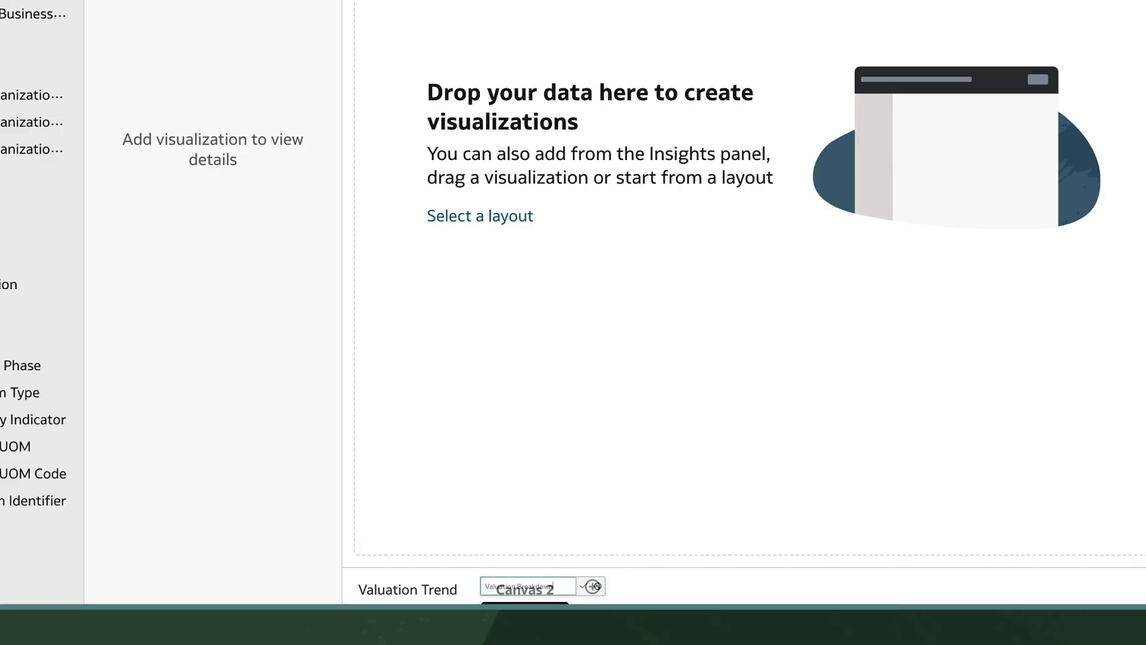
# - Copy the dashboard filters from the Valuation Trend canvas to the Valuation Breakdown canvas
pyautogui.click(418, 591)
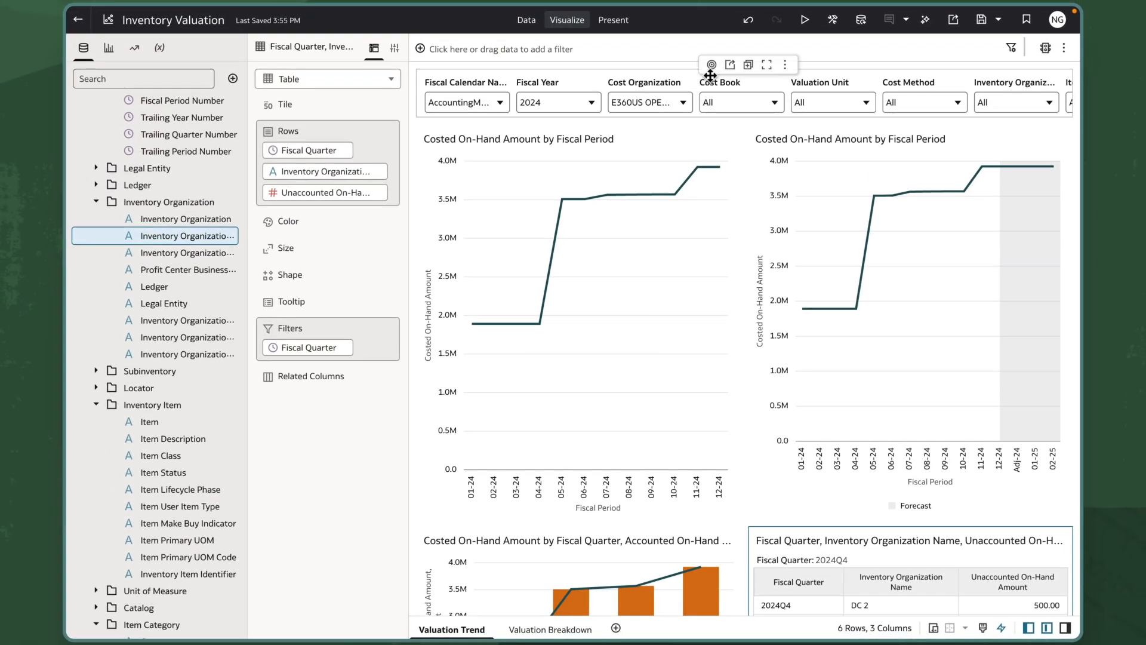
pyautogui.rightClick(697, 78)
pyautogui.moveTo(737, 95)
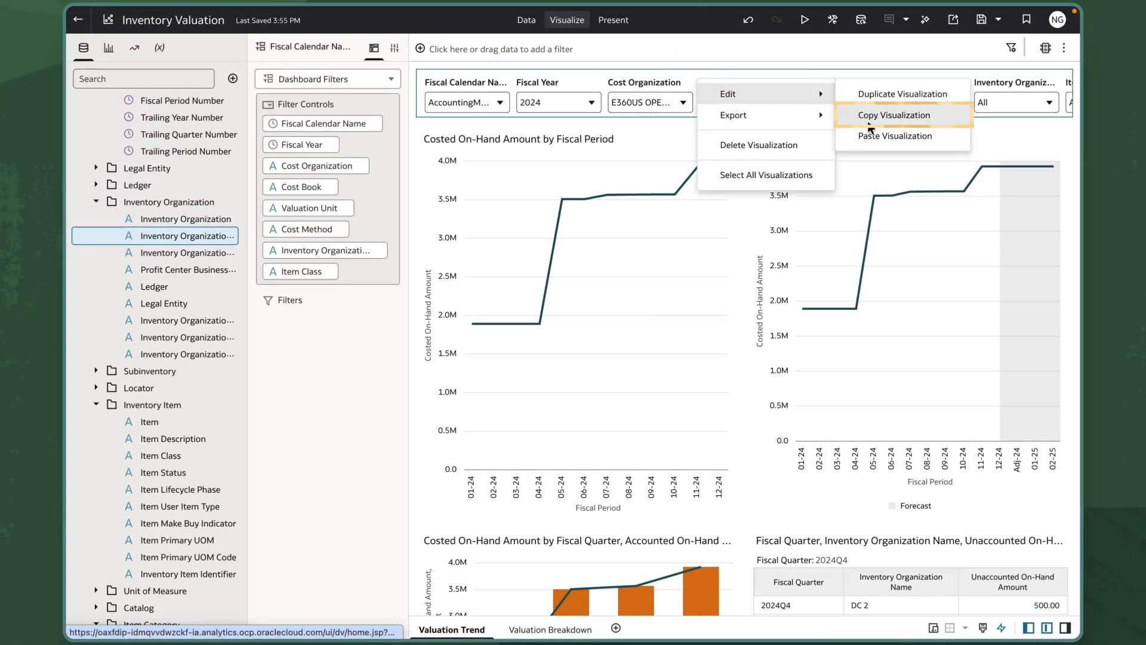
pyautogui.click(875, 117)
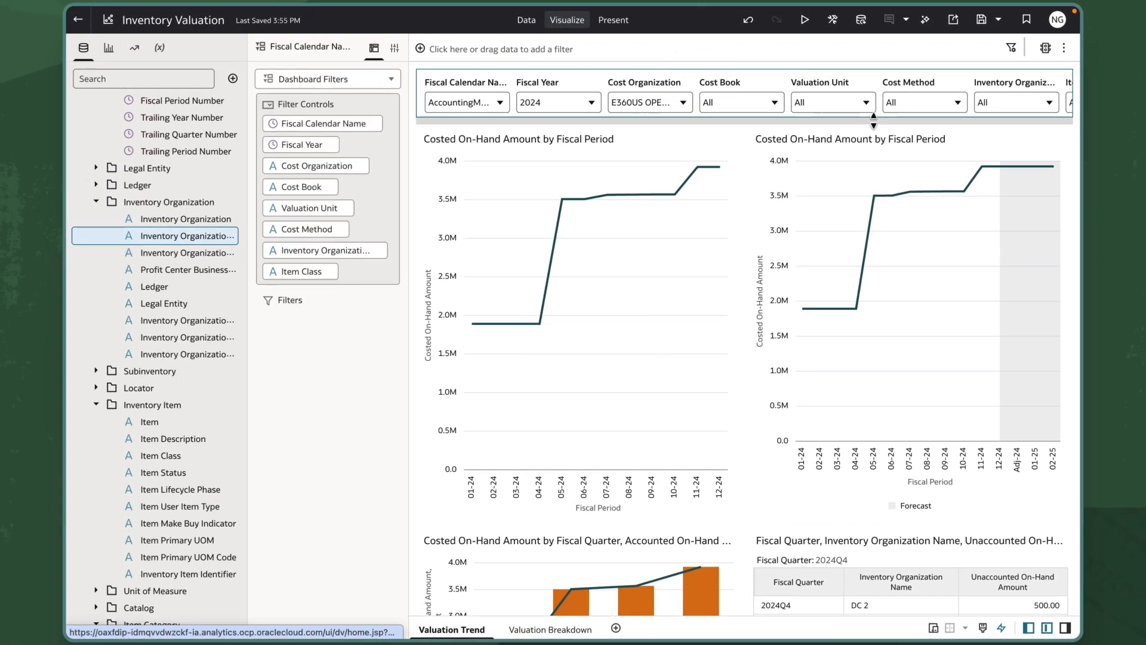
pyautogui.click(563, 626)
pyautogui.rightClick(664, 257)
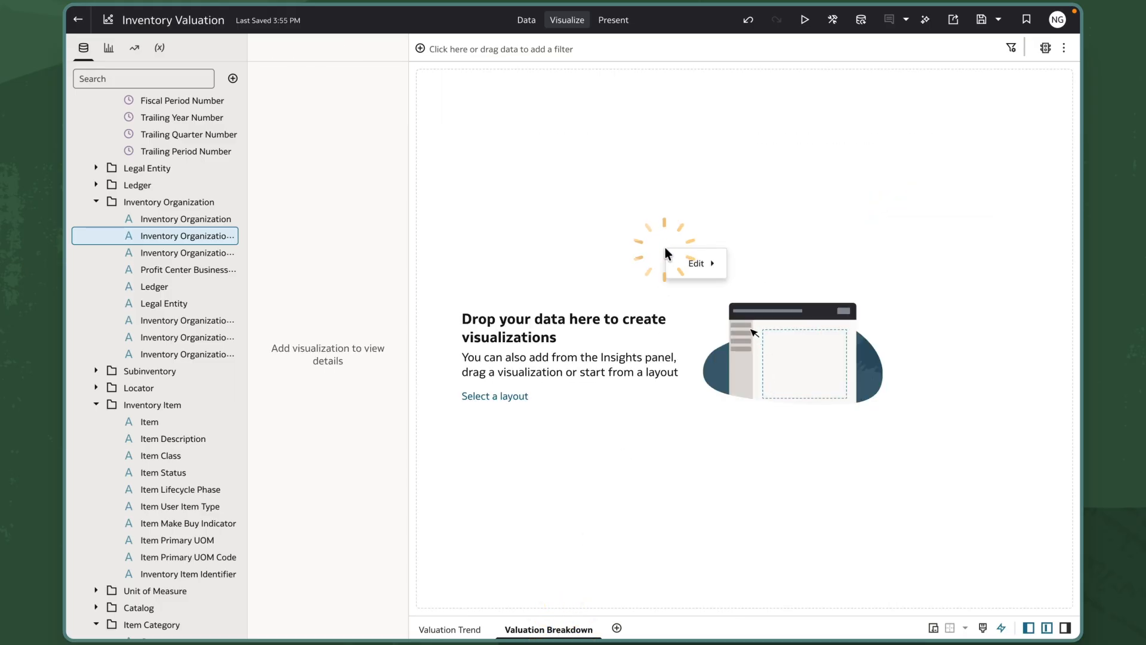
pyautogui.moveTo(700, 263)
pyautogui.click(755, 264)
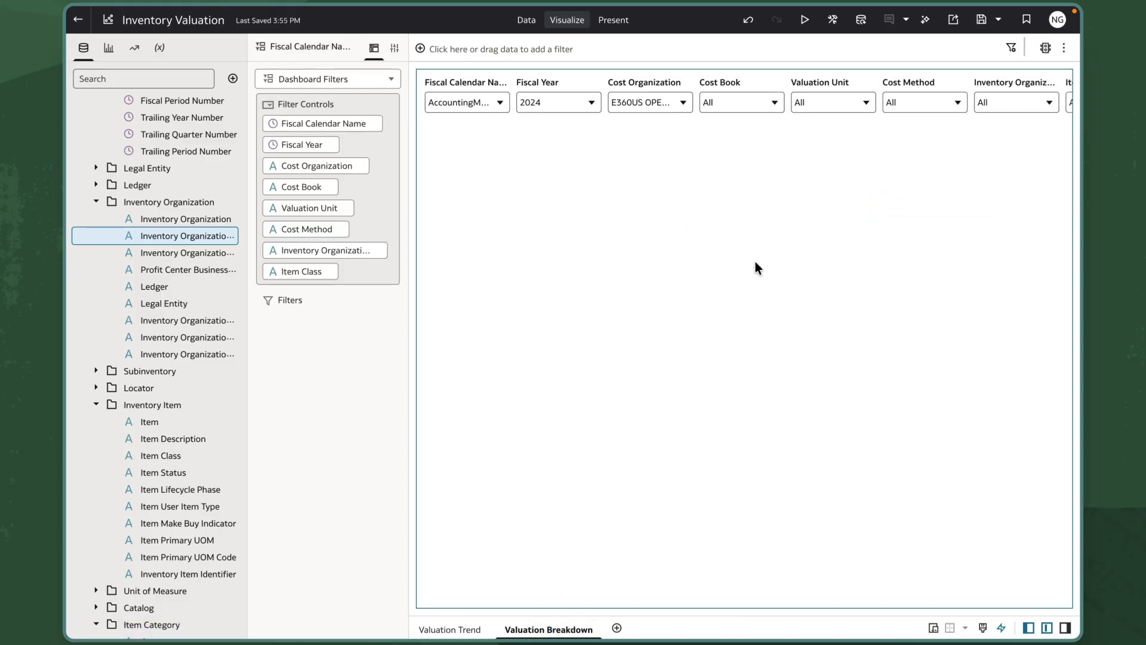
# - Create a Donut chart of Costed On-Hand Amount by Item Class and enlarge it at full width beneath the dashboard filters
pyautogui.scroll(-6, 163, 425)
pyautogui.scroll(-5, 162, 424)
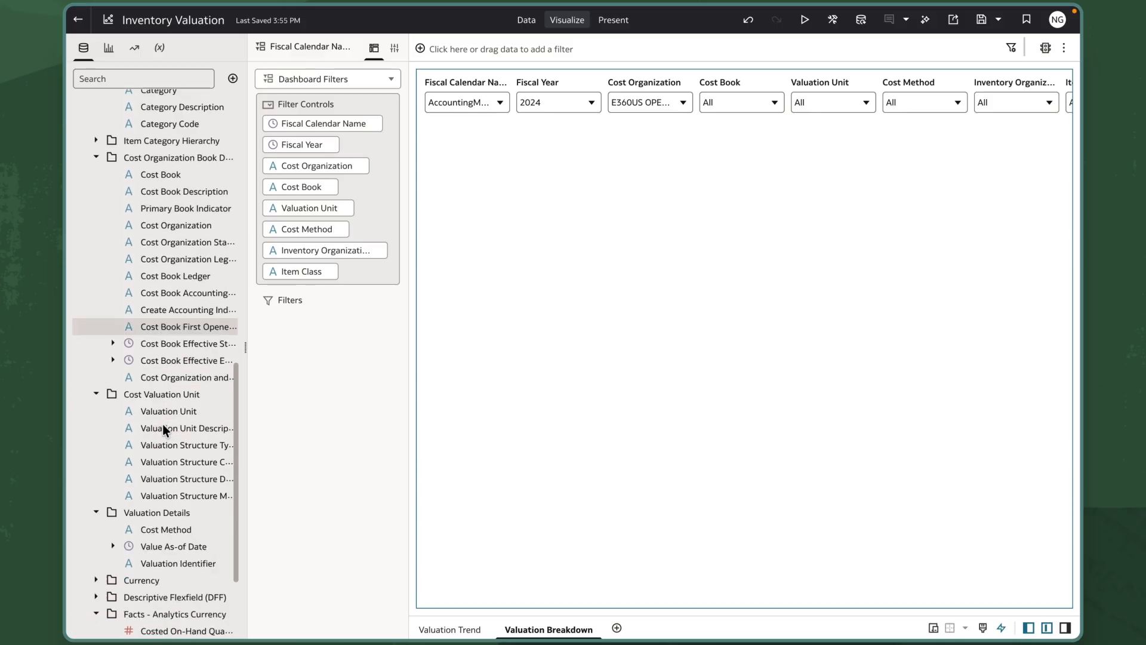
pyautogui.click(191, 528)
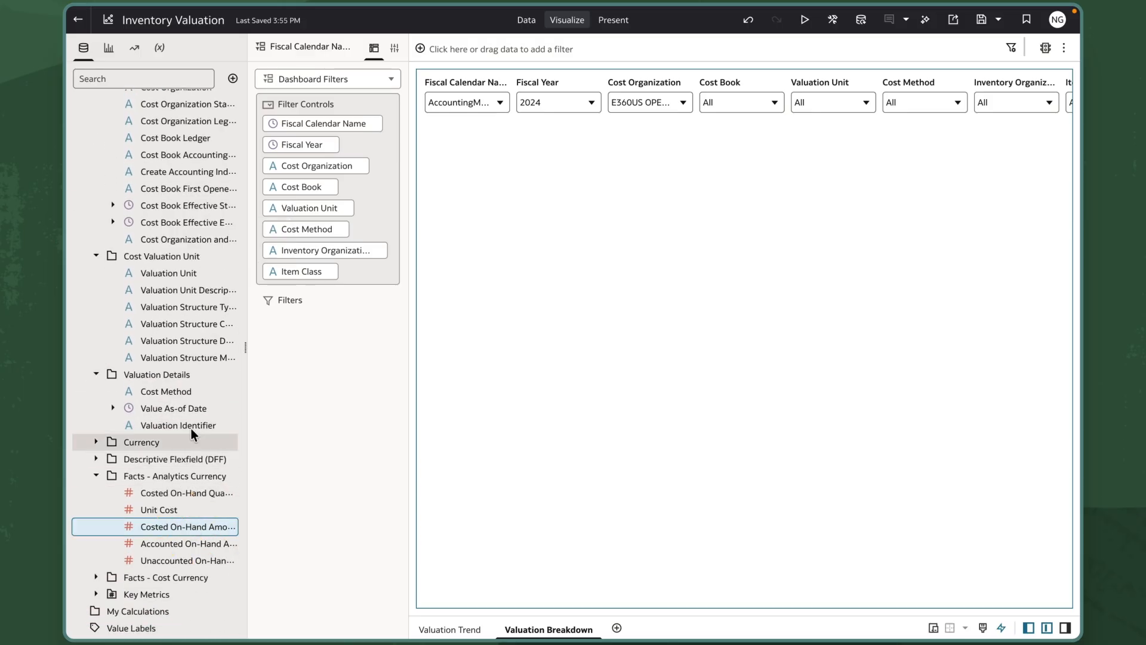
pyautogui.scroll(7, 196, 341)
pyautogui.click(202, 218)
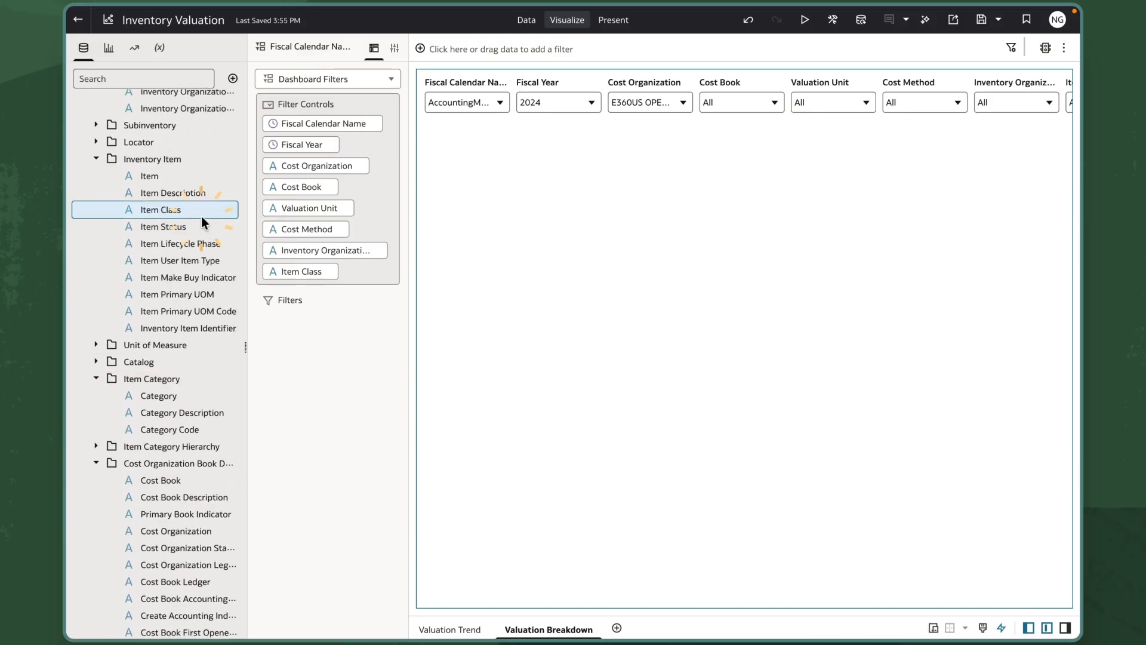
pyautogui.rightClick(202, 218)
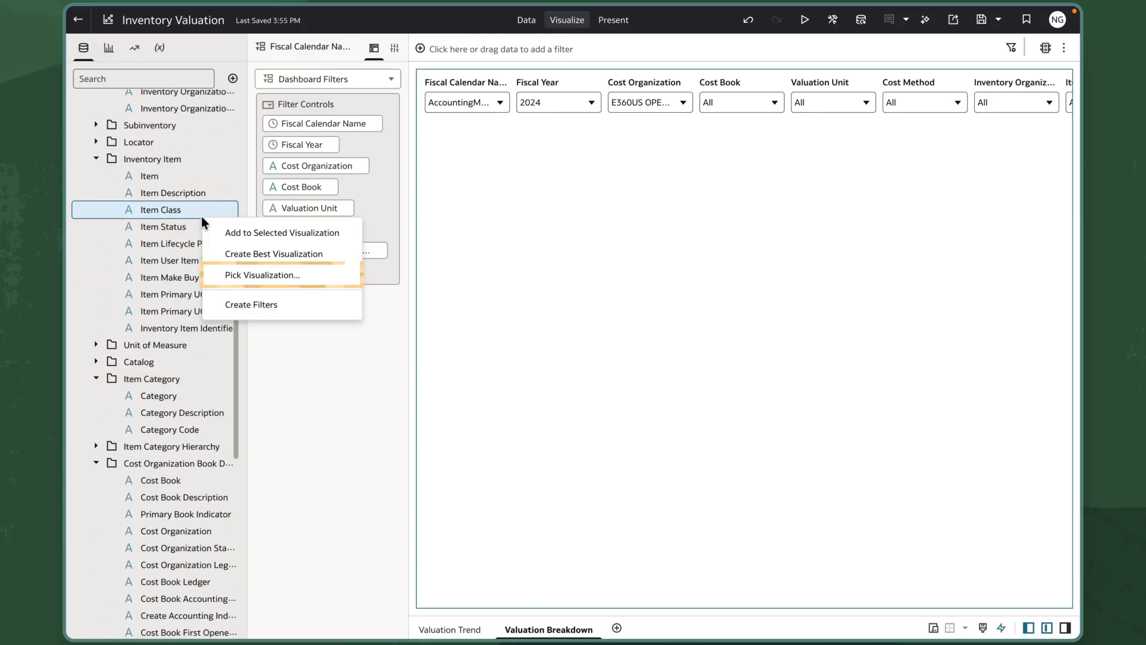
pyautogui.click(267, 276)
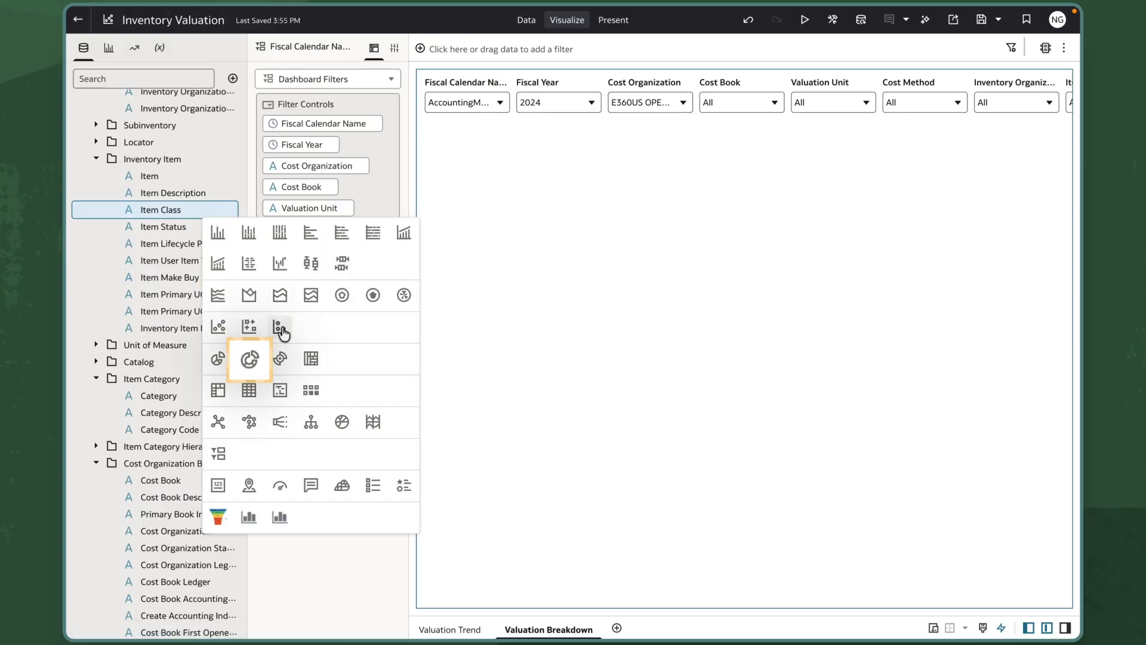
pyautogui.click(258, 370)
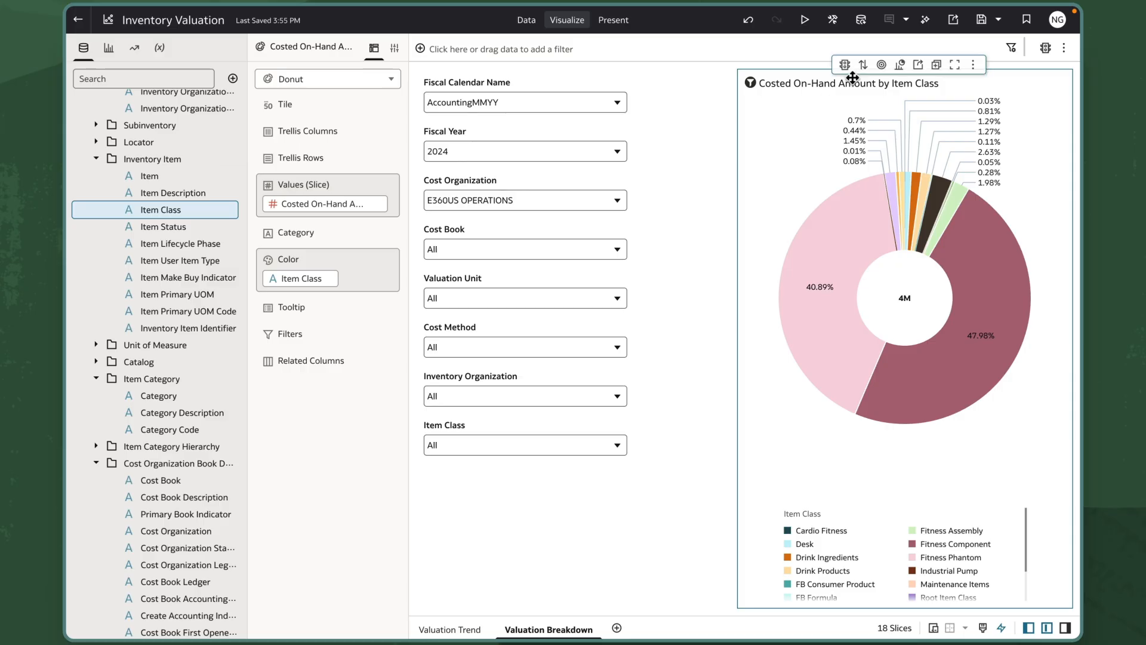
pyautogui.moveTo(849, 83); pyautogui.dragTo(740, 549)
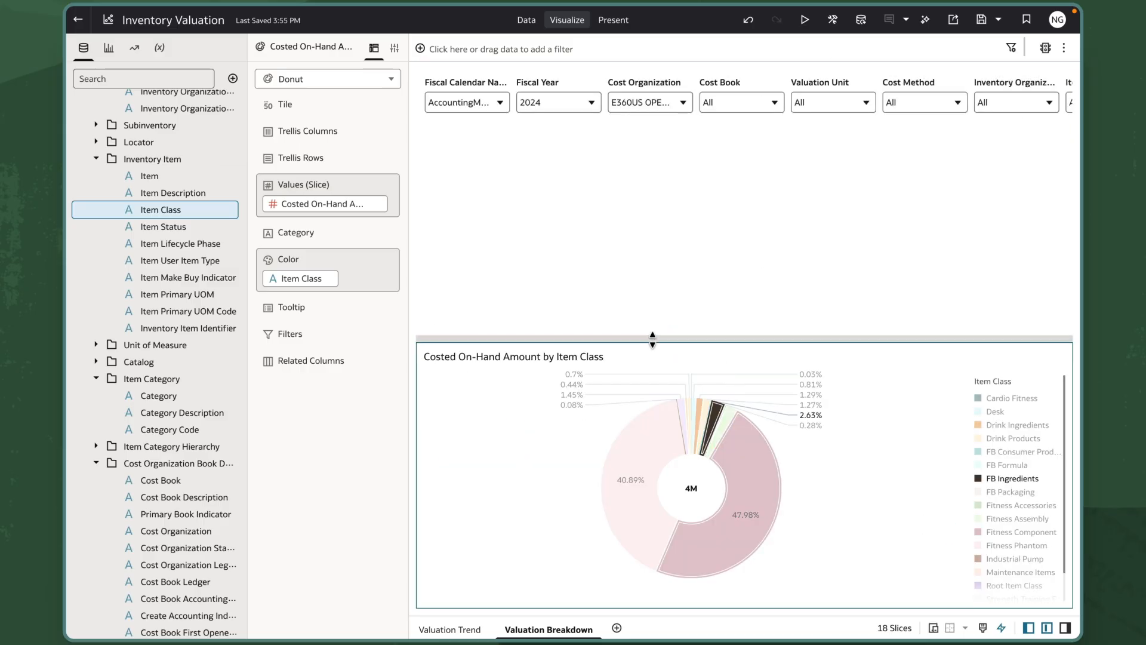
pyautogui.moveTo(653, 338); pyautogui.dragTo(658, 144)
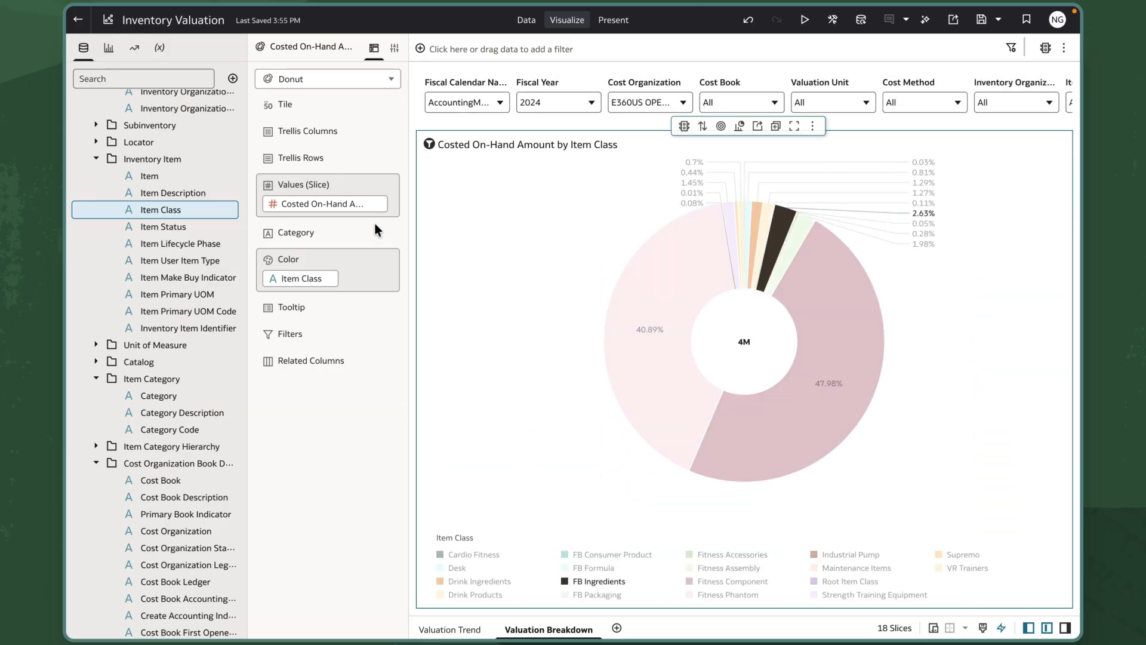
# - Filter the donut chart to Fiscal Quarter 2024Q4
pyautogui.scroll(1, 169, 260)
pyautogui.scroll(6, 170, 259)
pyautogui.moveTo(183, 169); pyautogui.dragTo(302, 327)
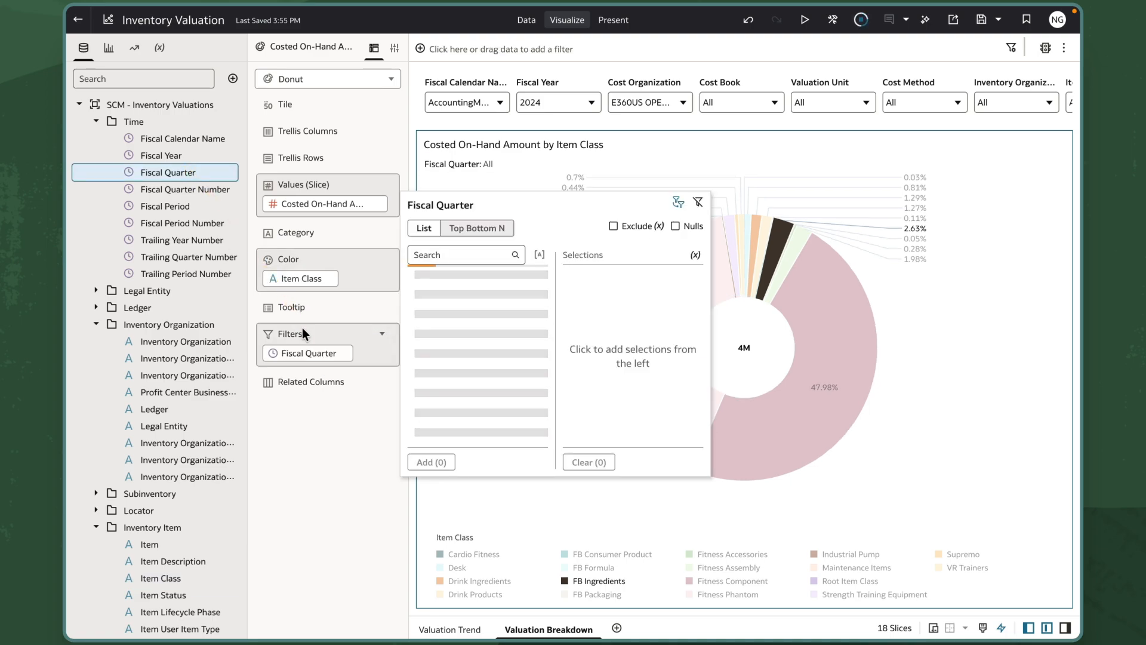
pyautogui.click(447, 334)
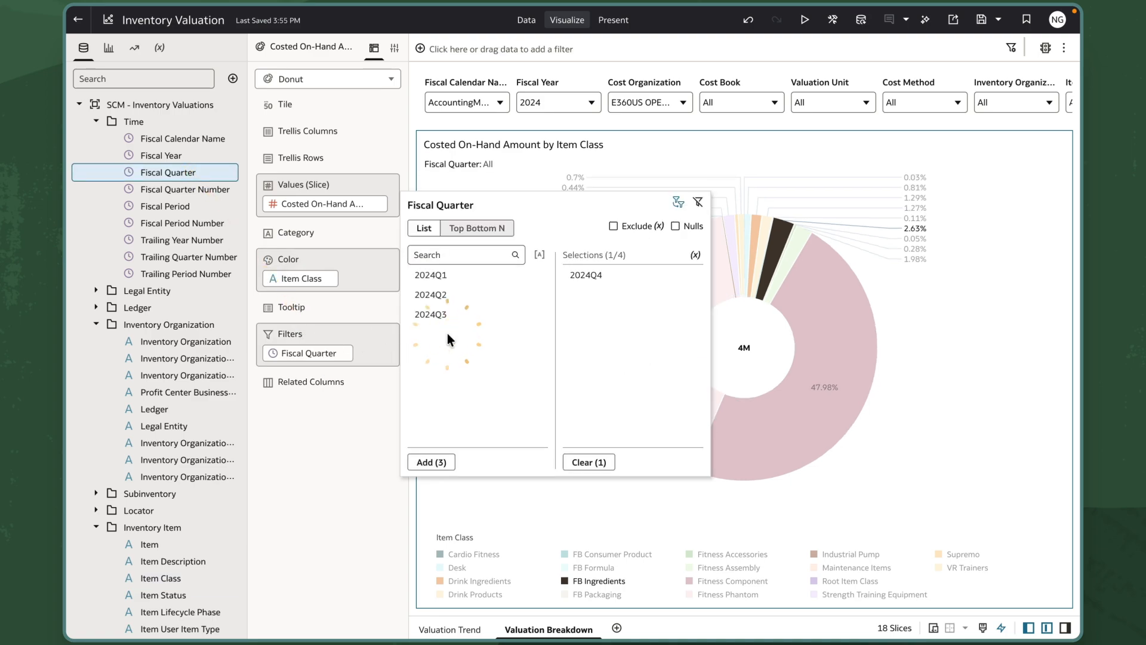
# - Add a Top Bottom N filter on Costed On-Hand Amount limiting the donut chart to the top 5
pyautogui.click(317, 200)
pyautogui.moveTo(318, 231); pyautogui.dragTo(302, 370)
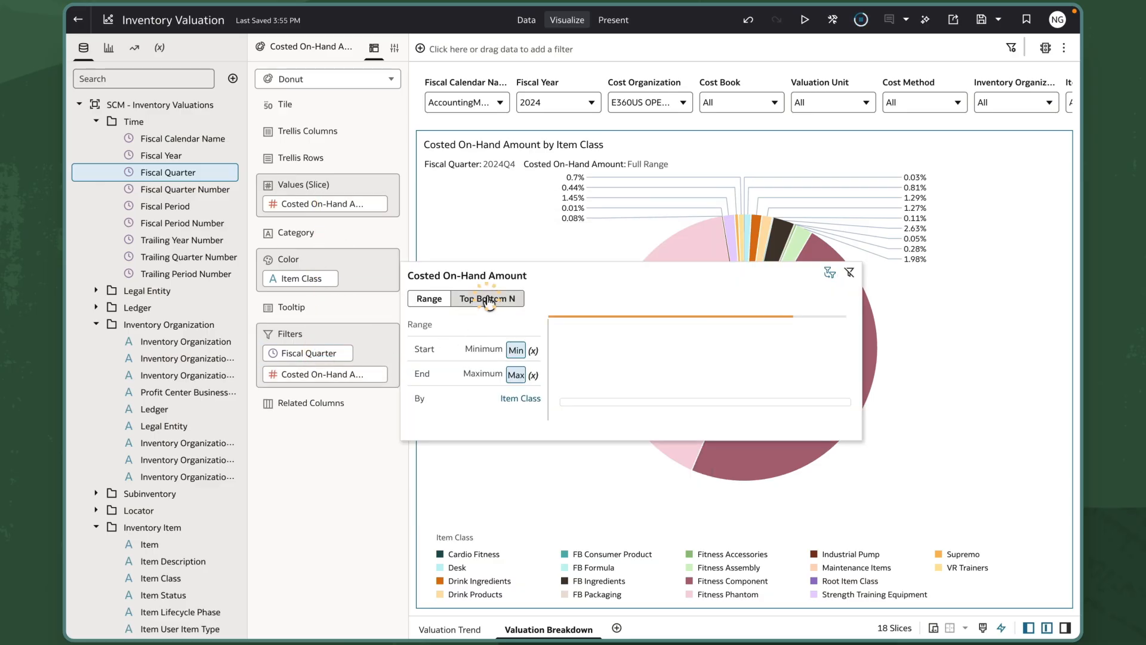
pyautogui.click(488, 299)
pyautogui.click(544, 353)
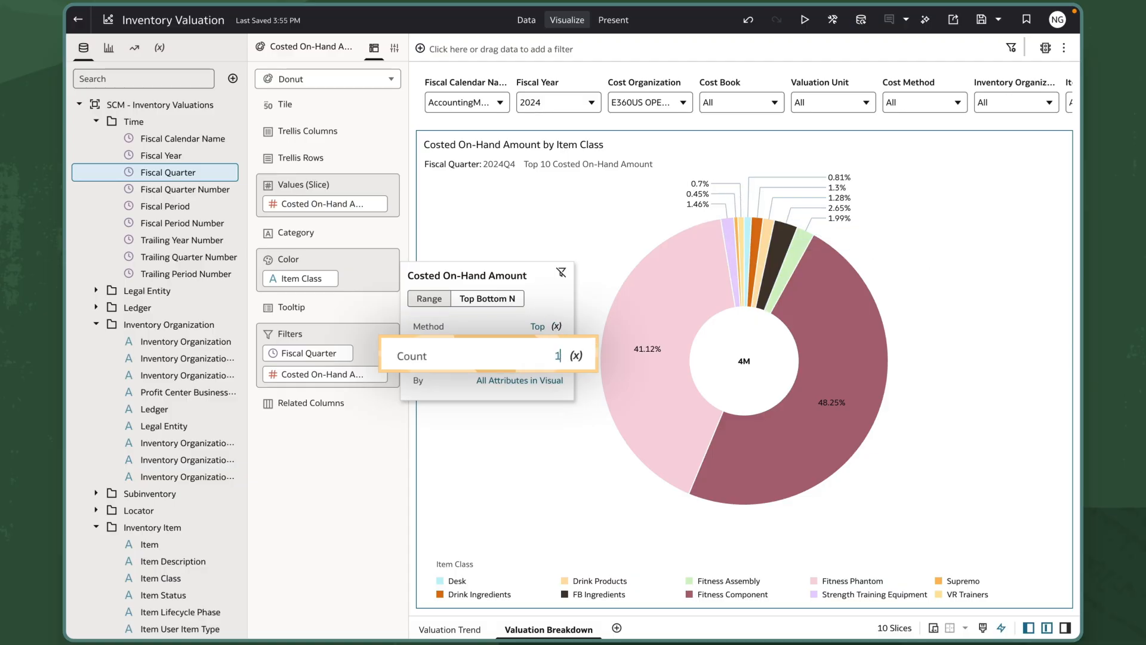
pyautogui.click(539, 444)
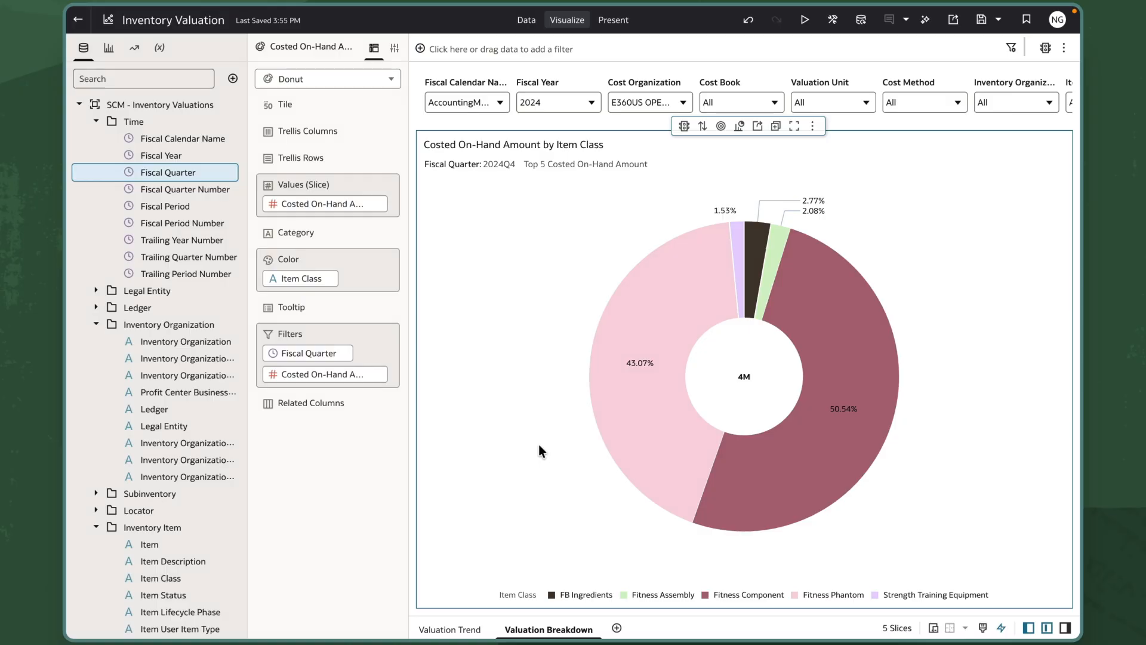
# - Duplicate the Item Class donut chart and replace the copy's color attribute with Inventory Organization City
pyautogui.rightClick(539, 447)
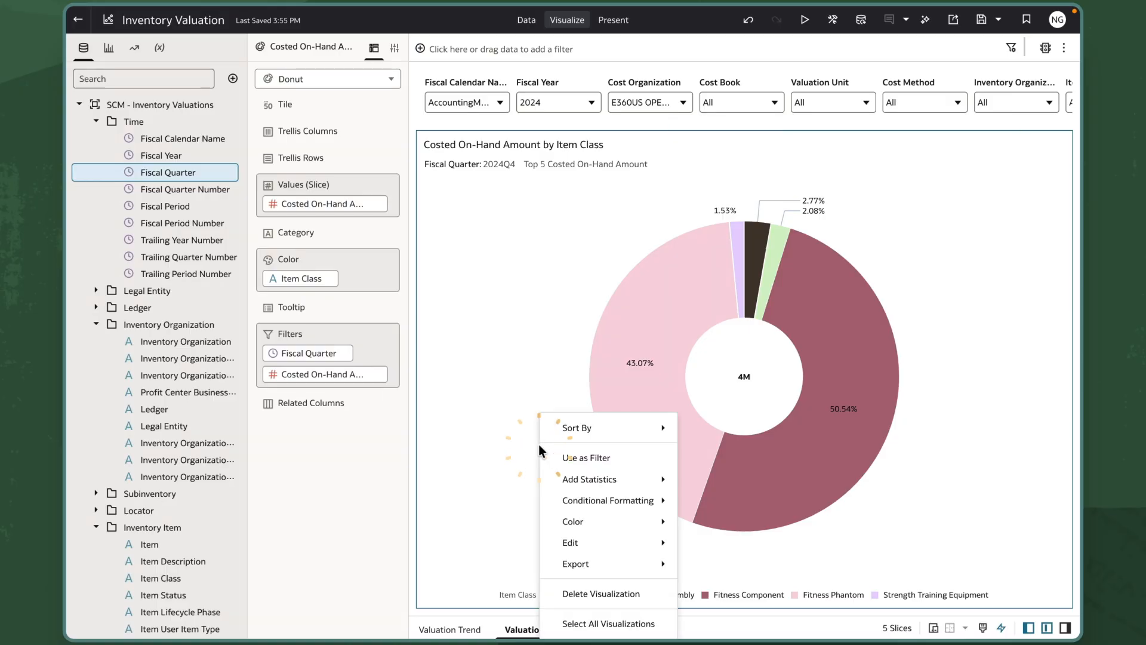
pyautogui.moveTo(595, 544)
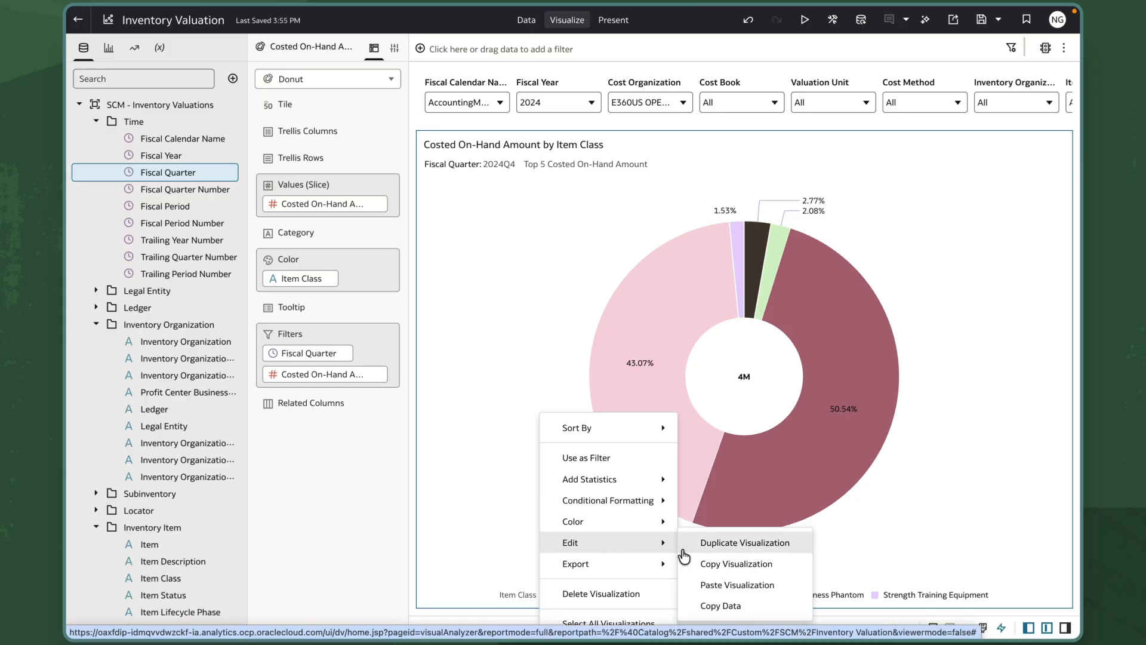
pyautogui.click(712, 543)
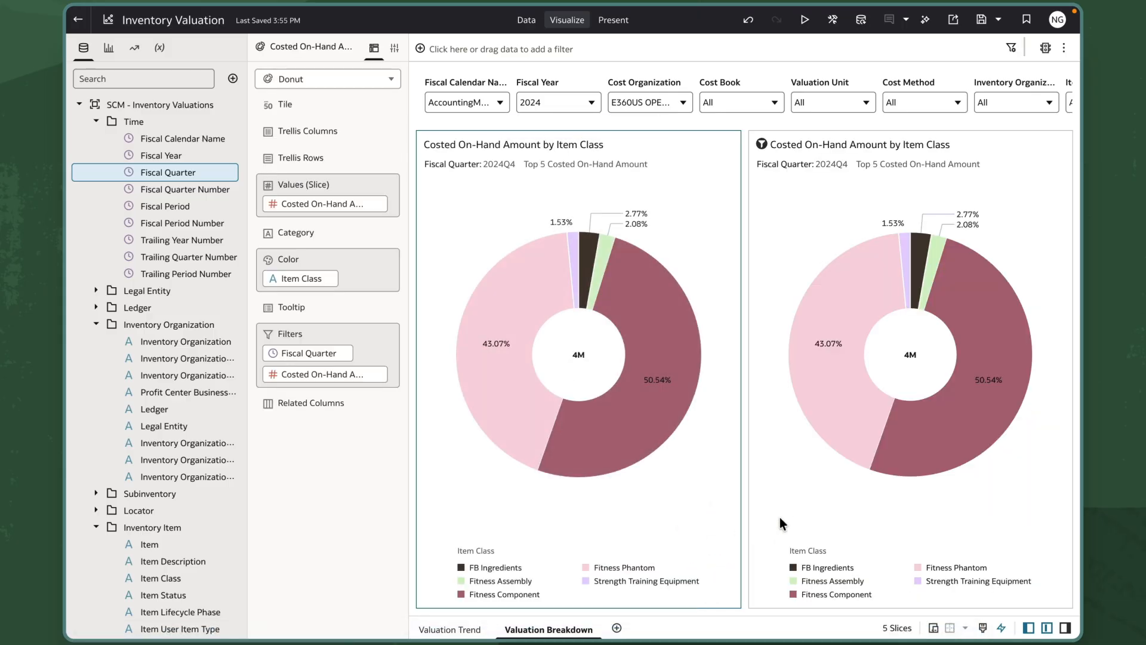
pyautogui.moveTo(247, 388); pyautogui.dragTo(264, 388)
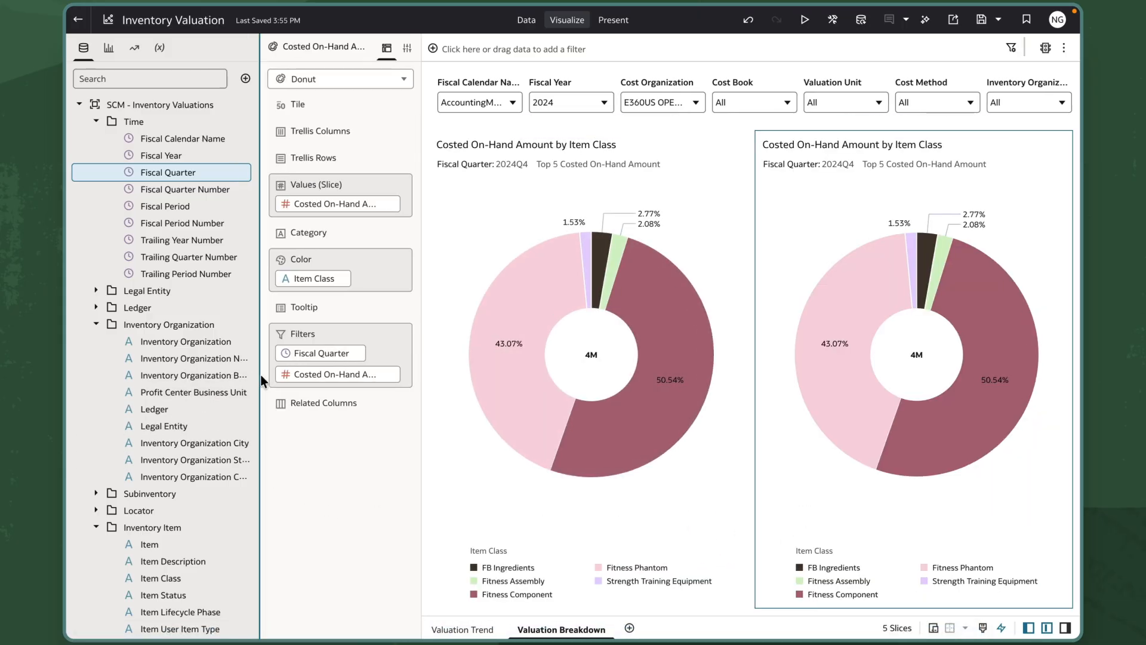
pyautogui.moveTo(211, 438); pyautogui.dragTo(307, 275)
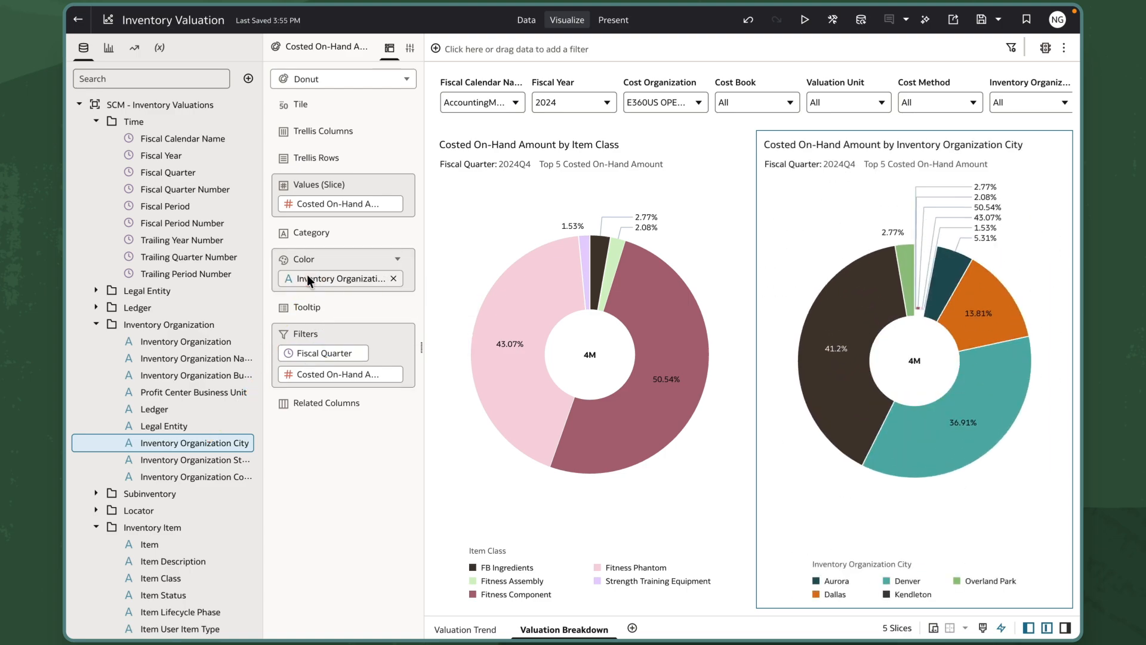
# - Convert the duplicated donut to a Map without the Costed On-Hand Amount filter, and save the workbook
pyautogui.click(393, 374)
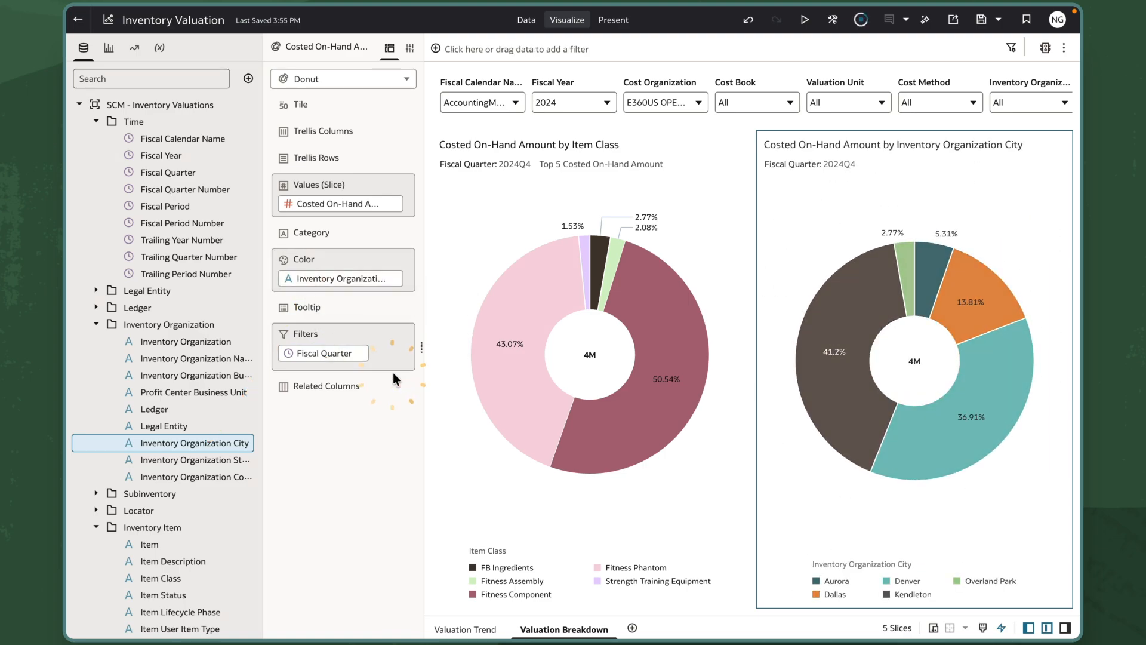
pyautogui.click(408, 81)
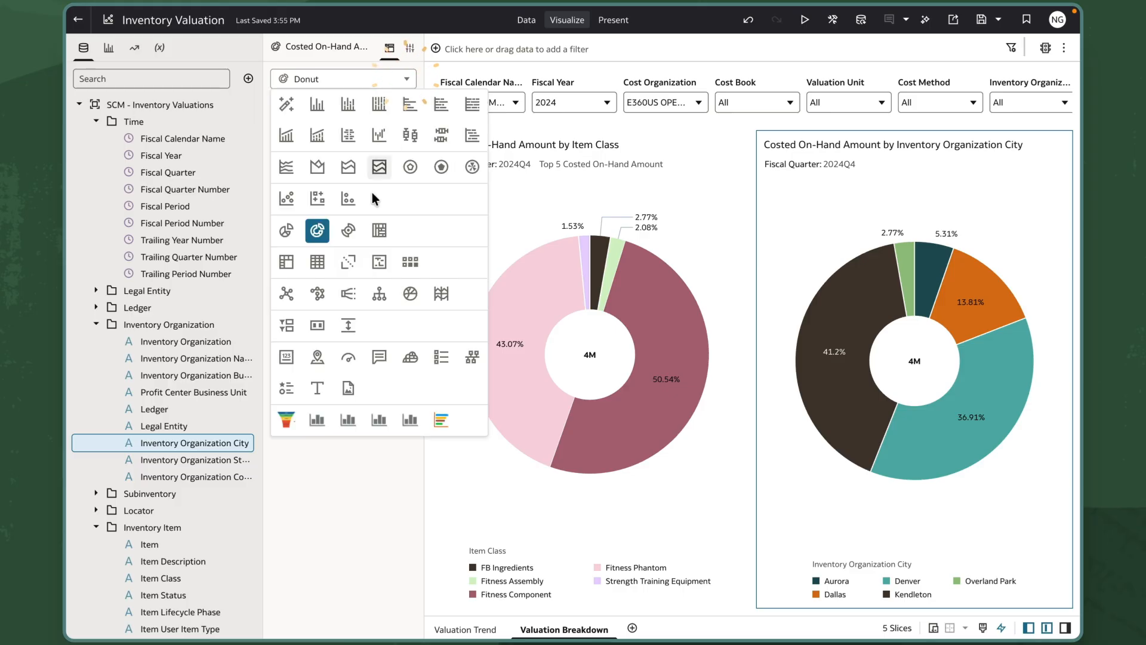
pyautogui.click(318, 359)
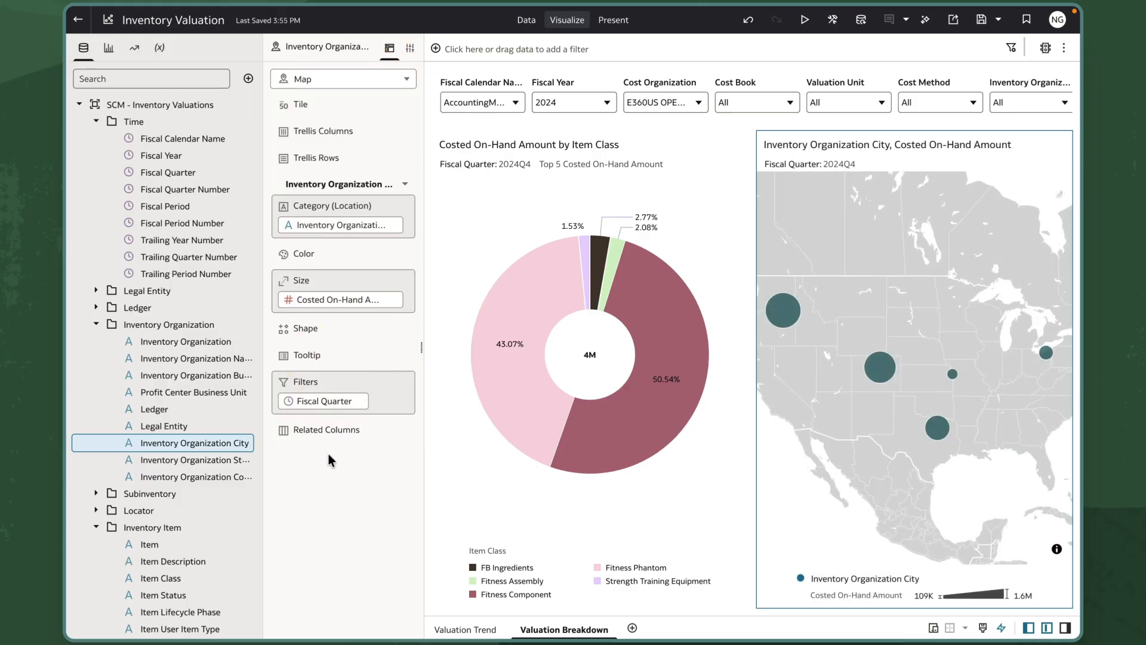
pyautogui.click(979, 24)
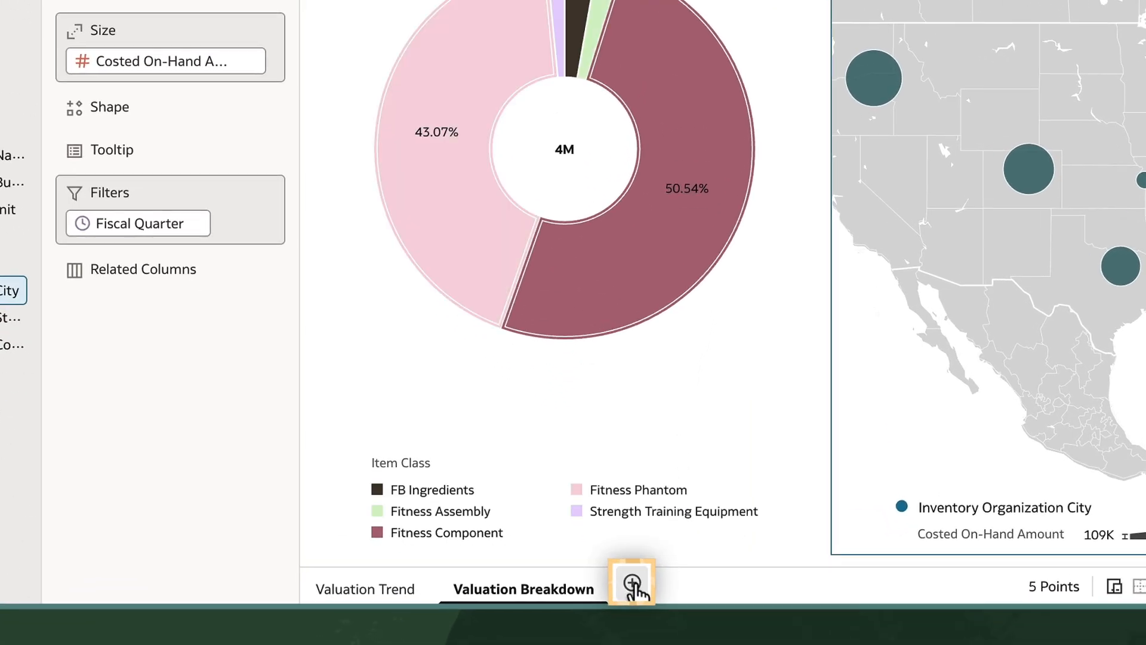
# - Add a new canvas to the workbook and name it Valuation Qty Details
pyautogui.click(633, 587)
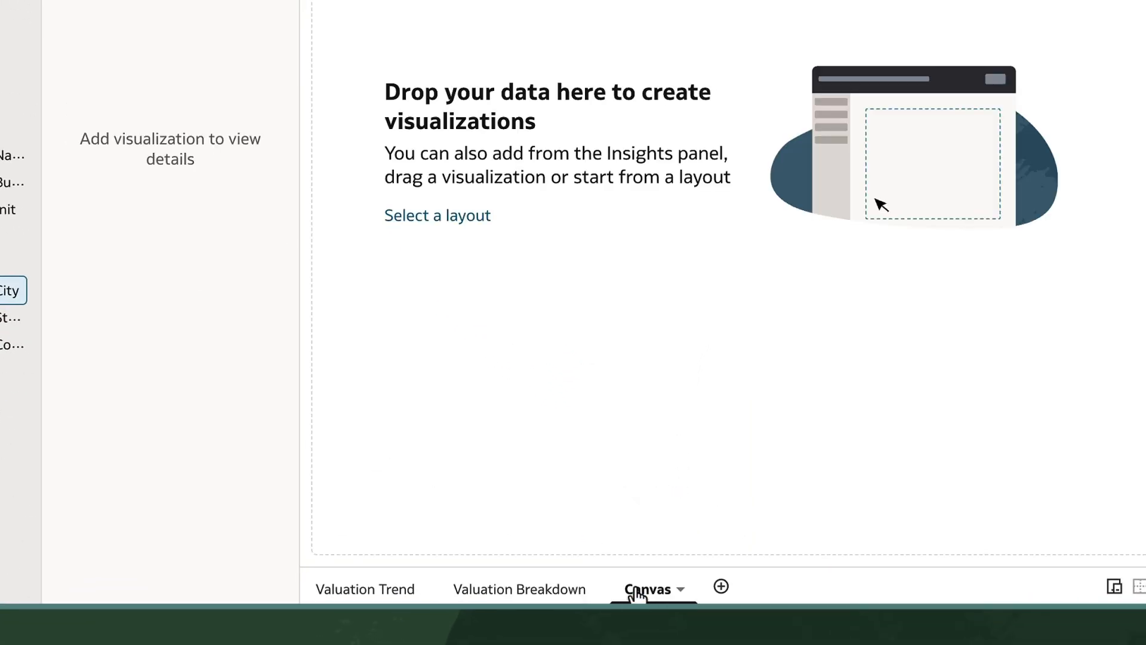
pyautogui.click(679, 587)
pyautogui.click(748, 401)
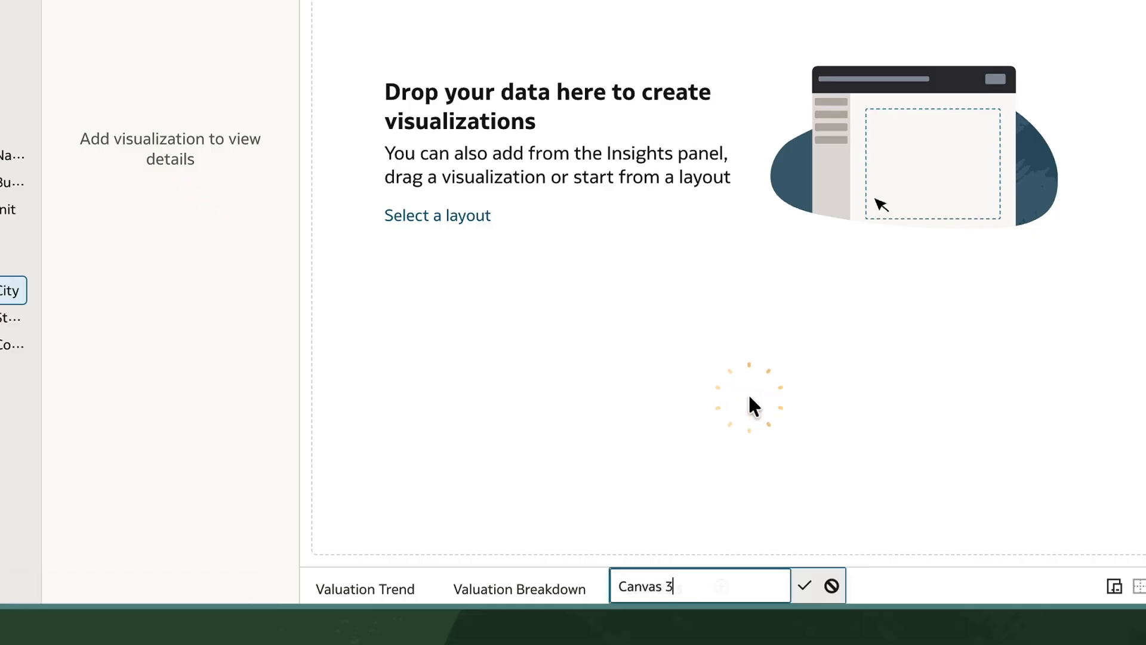
pyautogui.write('Valuation Qty Details')
pyautogui.press('Return')
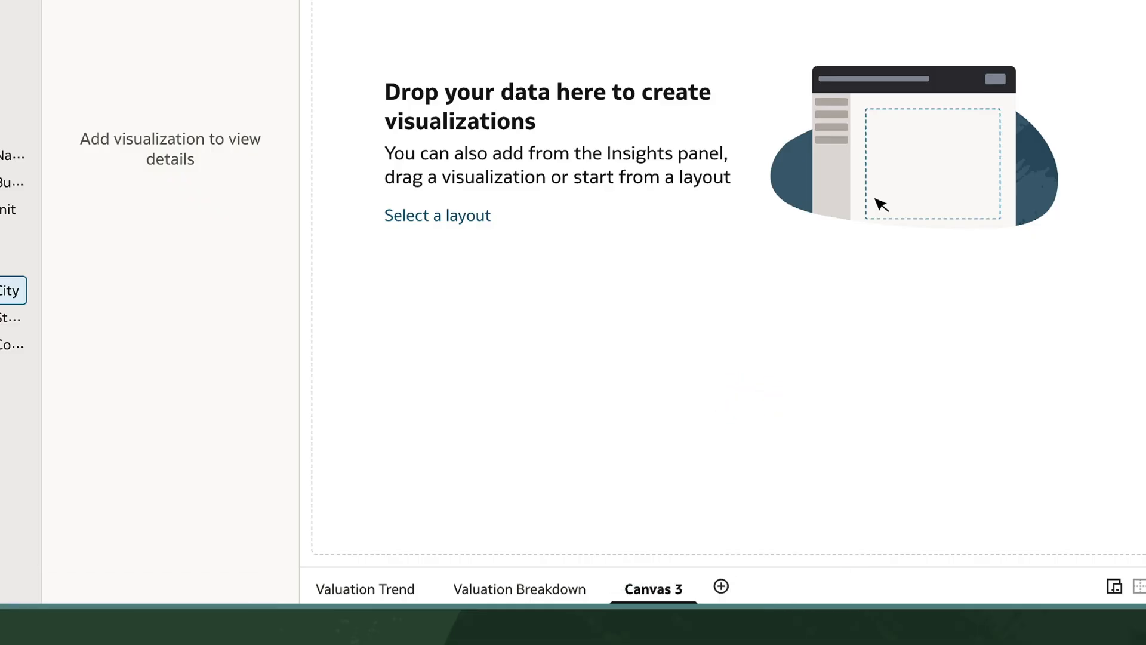
# - Copy the dashboard filters from the Valuation Breakdown canvas to the Valuation Qty Details canvas
pyautogui.click(518, 588)
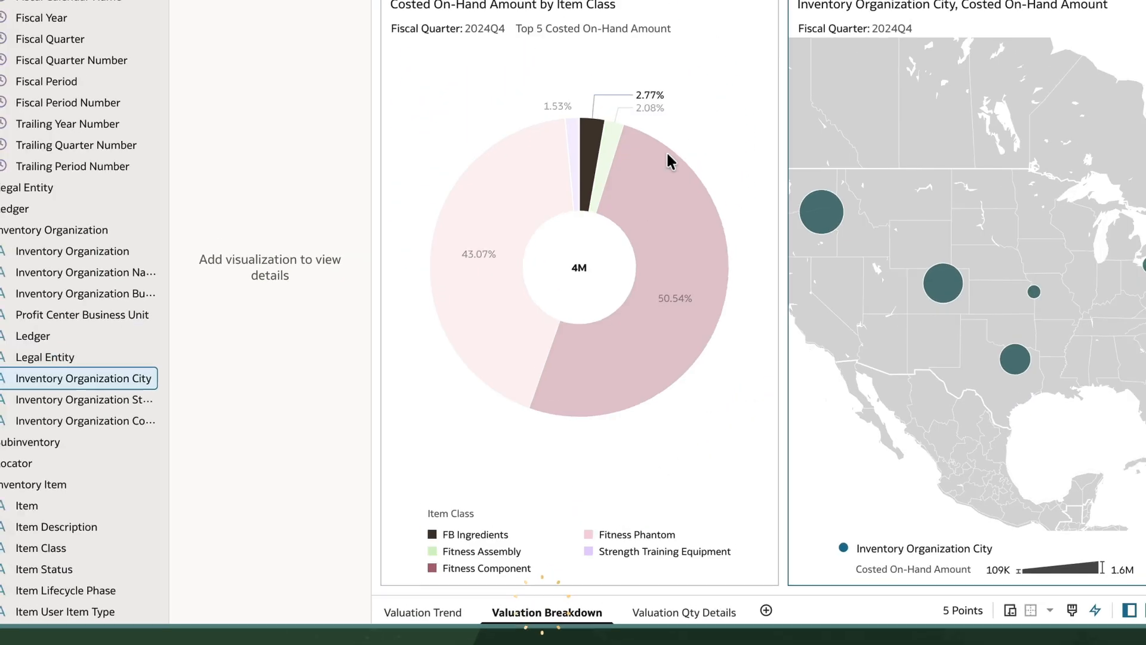
pyautogui.rightClick(772, 78)
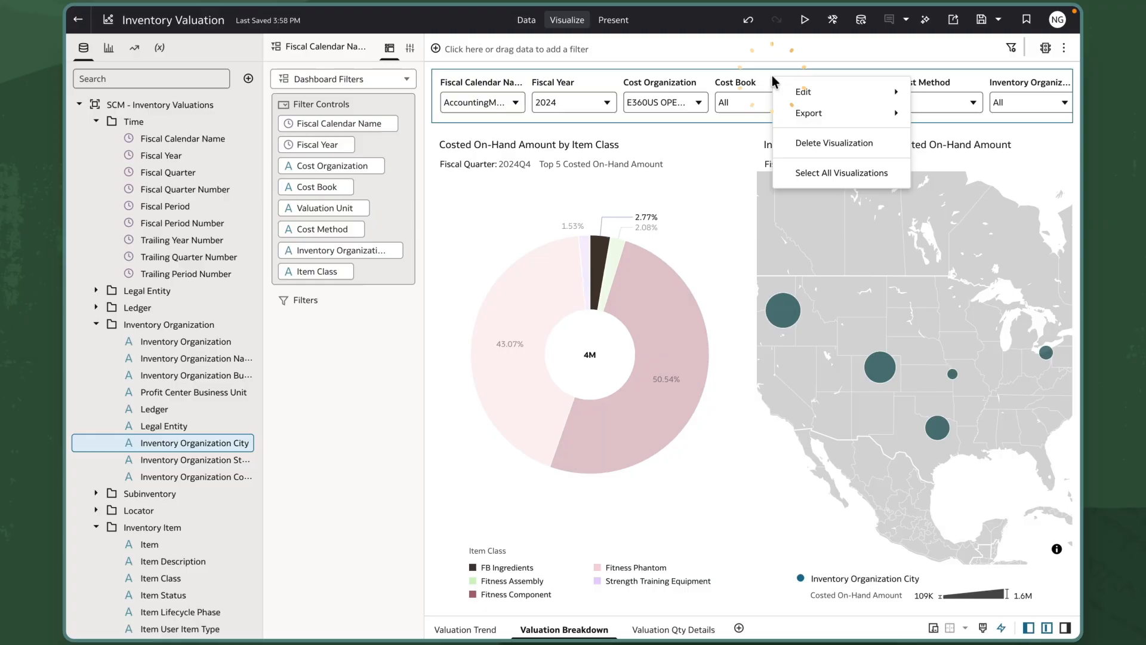
pyautogui.moveTo(796, 89)
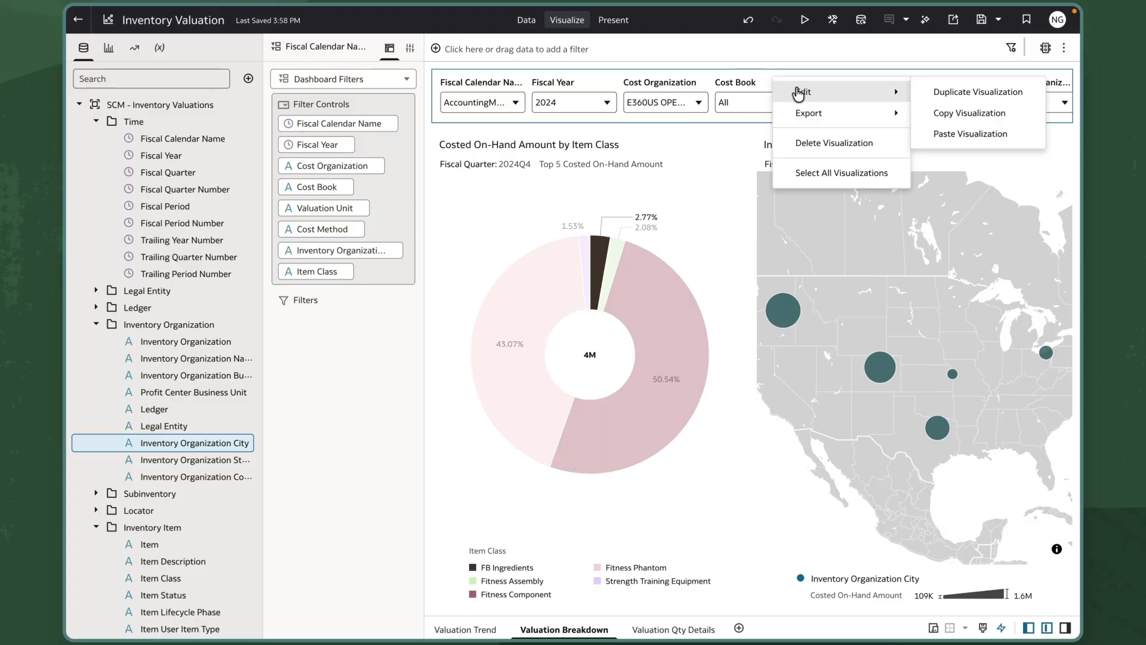
pyautogui.click(954, 110)
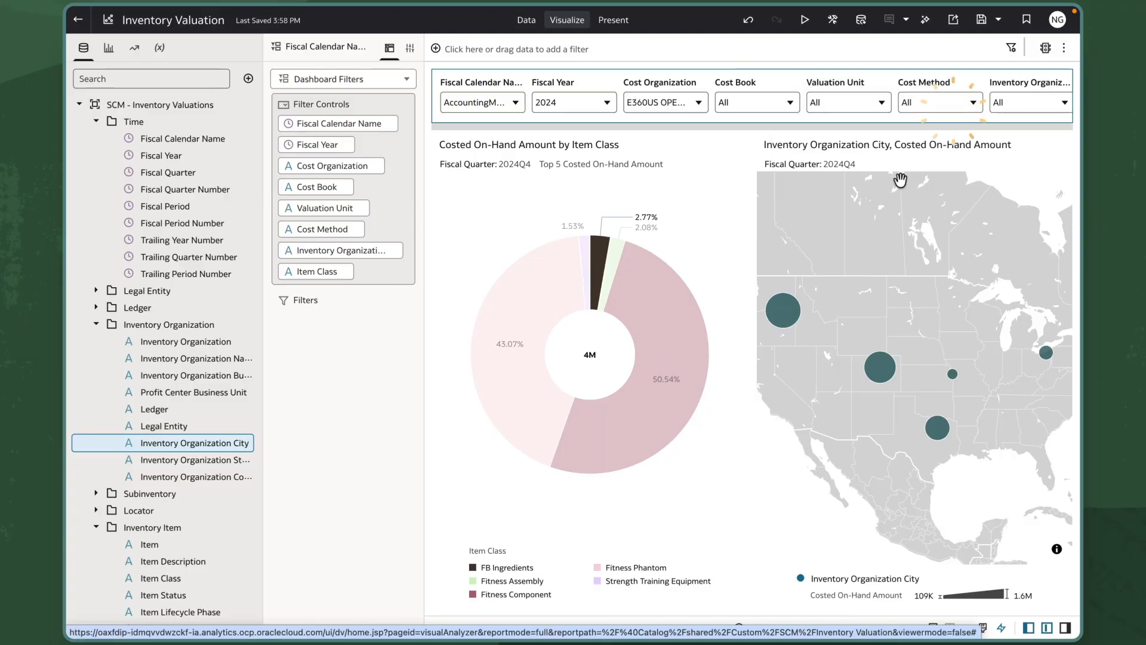
pyautogui.click(673, 631)
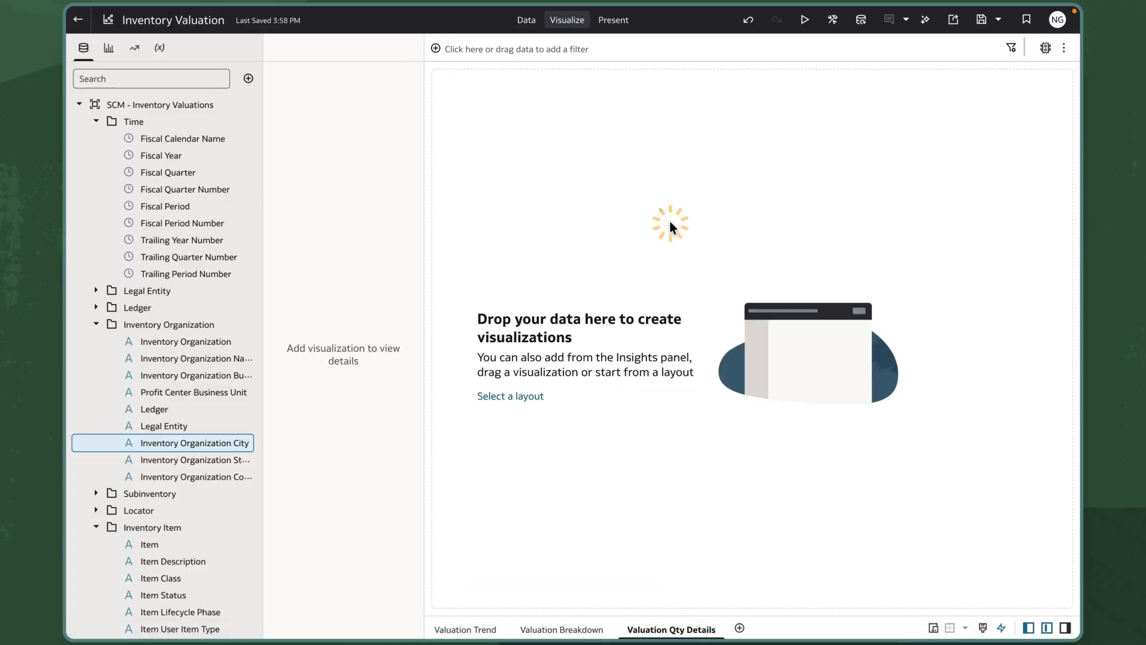
pyautogui.moveTo(696, 242)
pyautogui.click(778, 238)
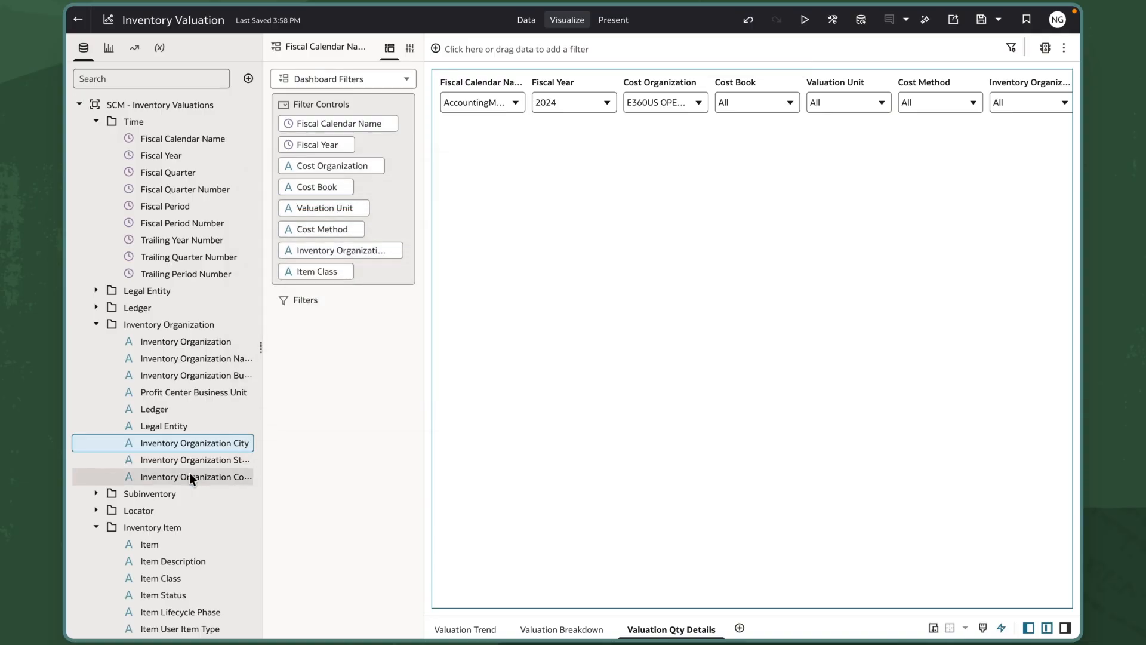
# - Create a Combo chart of Unit Cost and Costed On-Hand Amount by Fiscal Period, placed at full width beneath the dashboard filters
pyautogui.scroll(-15, 188, 472)
pyautogui.click(173, 537)
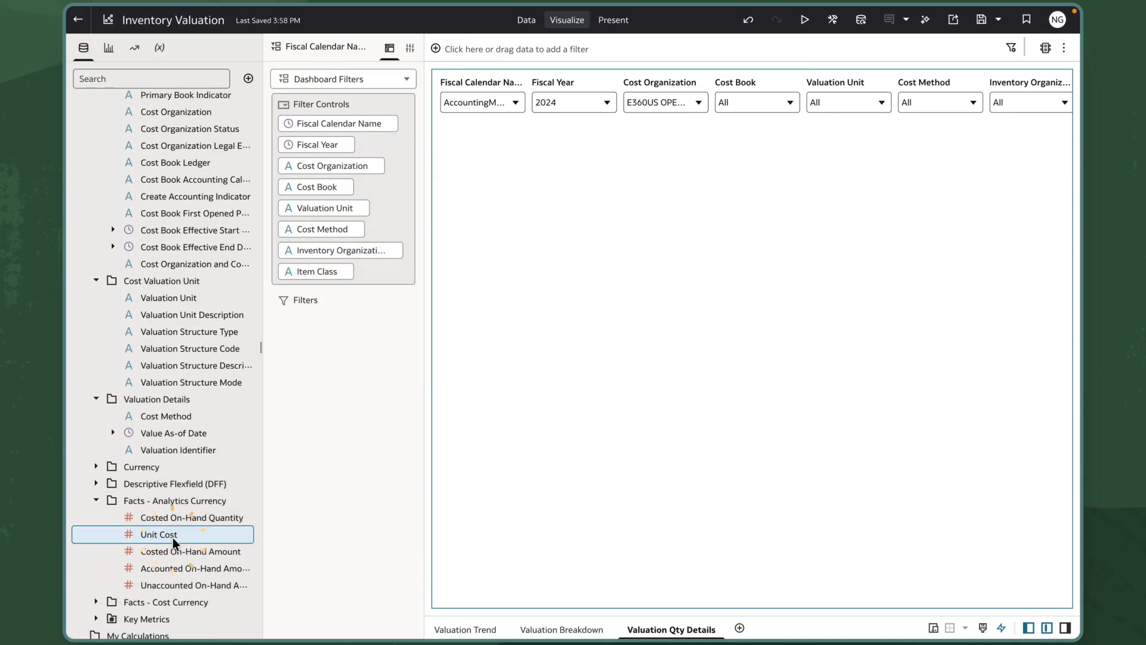
pyautogui.keyDown('ctrl'); pyautogui.click(182, 554); pyautogui.keyUp('ctrl')
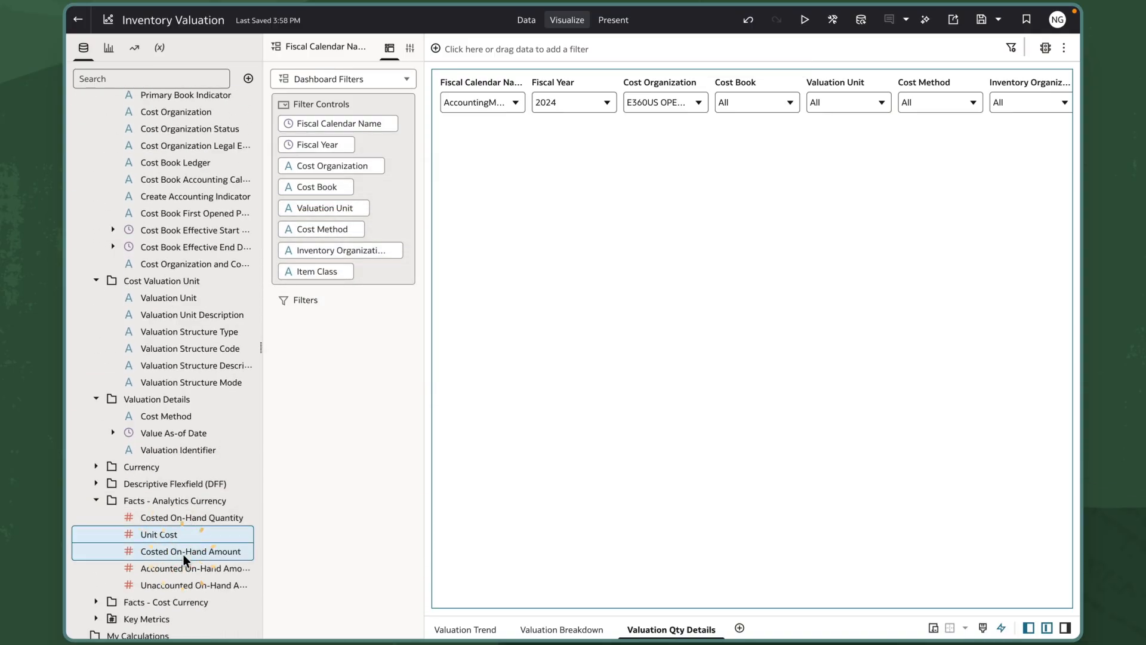
pyautogui.scroll(20, 182, 554)
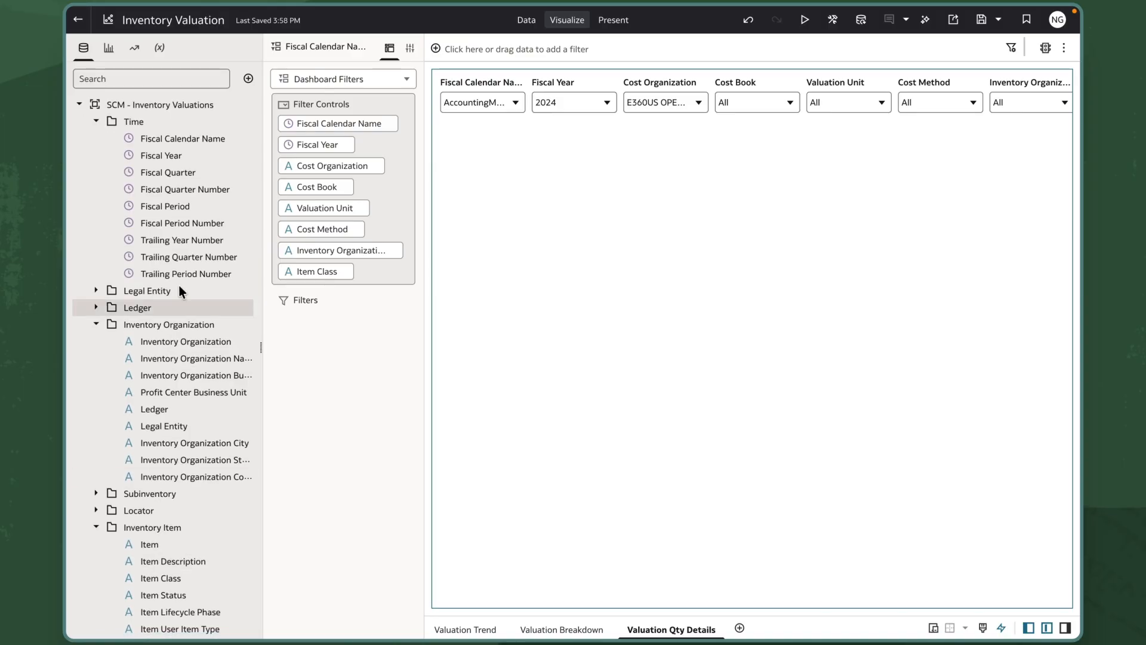
pyautogui.click(204, 213)
pyautogui.rightClick(204, 213)
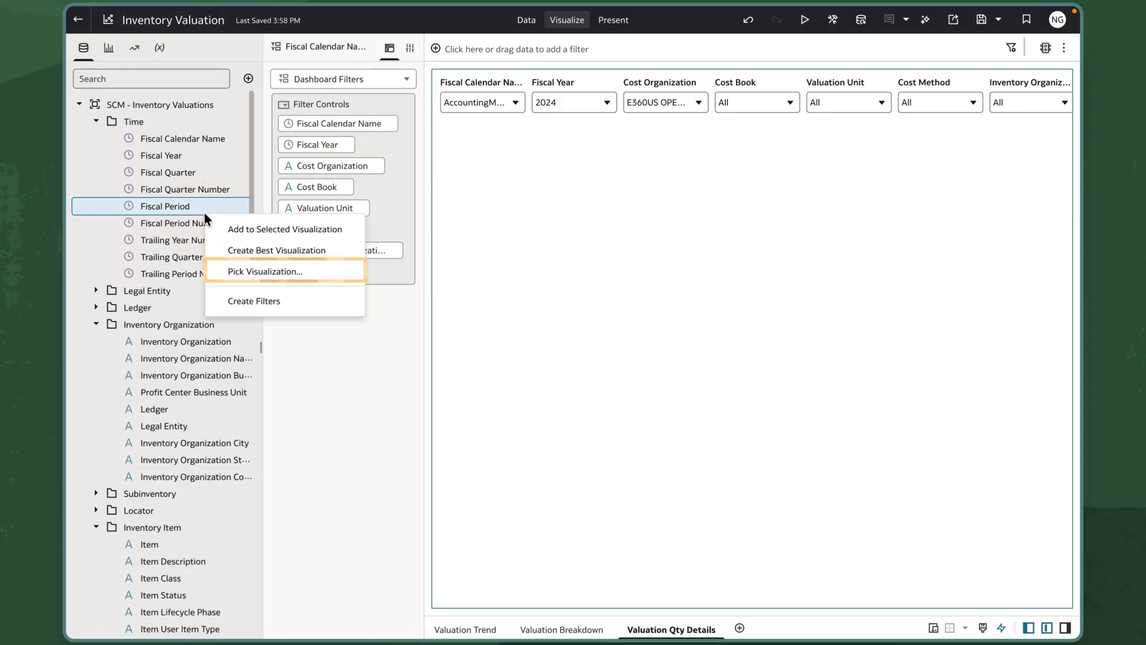
pyautogui.click(246, 272)
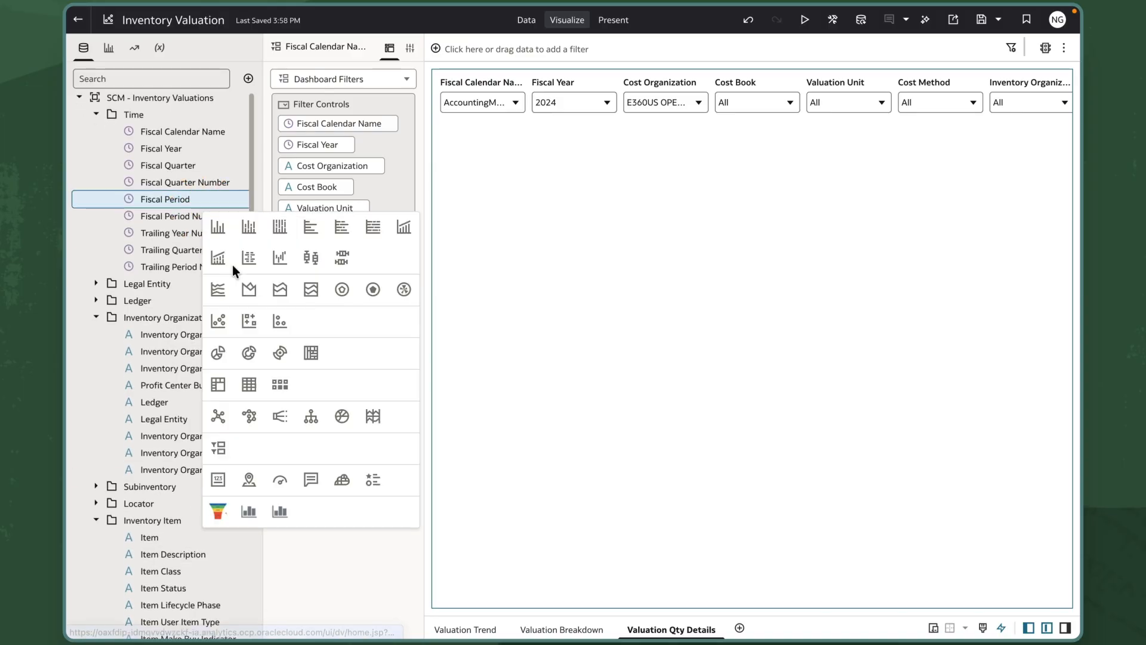
pyautogui.click(401, 230)
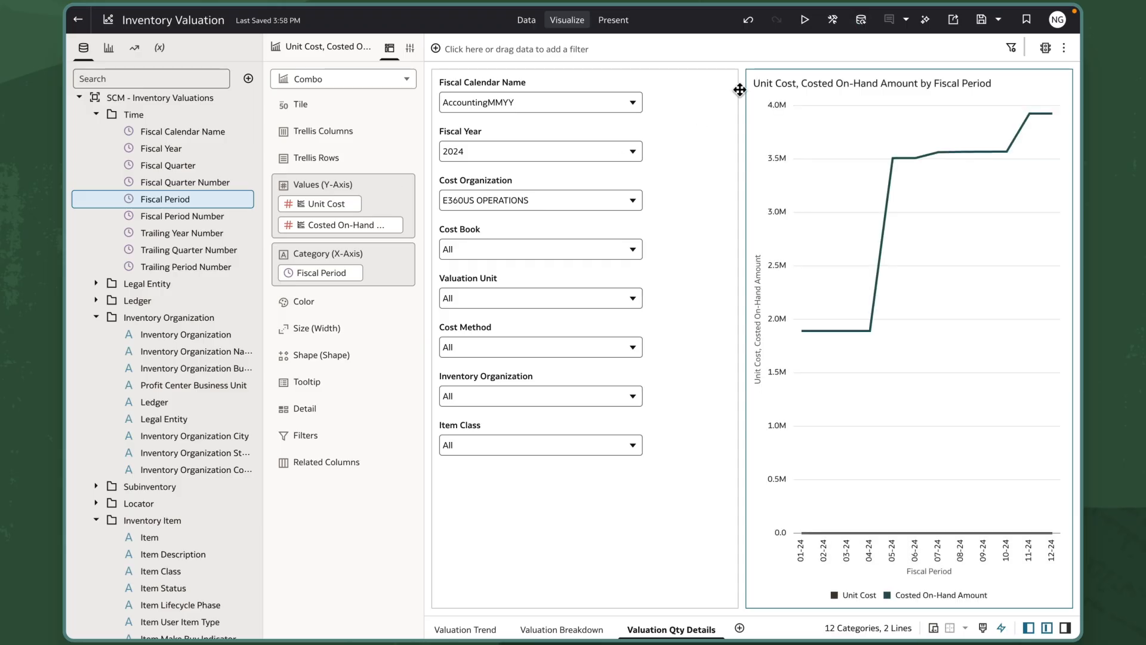
pyautogui.moveTo(776, 179); pyautogui.dragTo(749, 172)
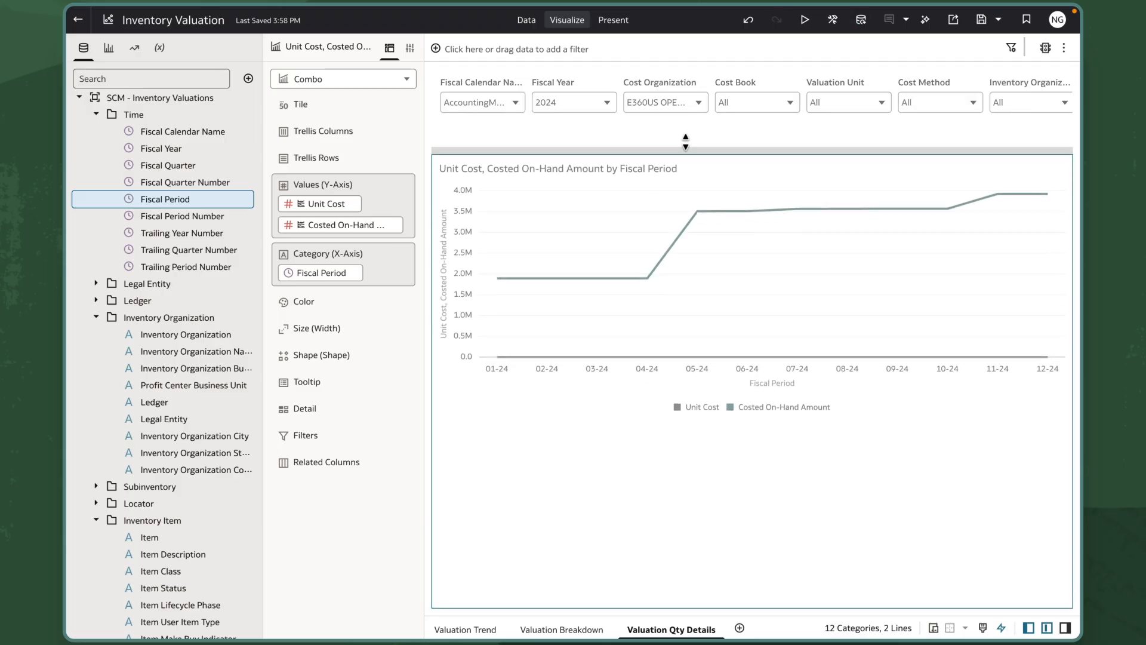
# - Plot Costed On-Hand Amount on the Y2 axis of the combo chart and show it as bars
pyautogui.rightClick(353, 226)
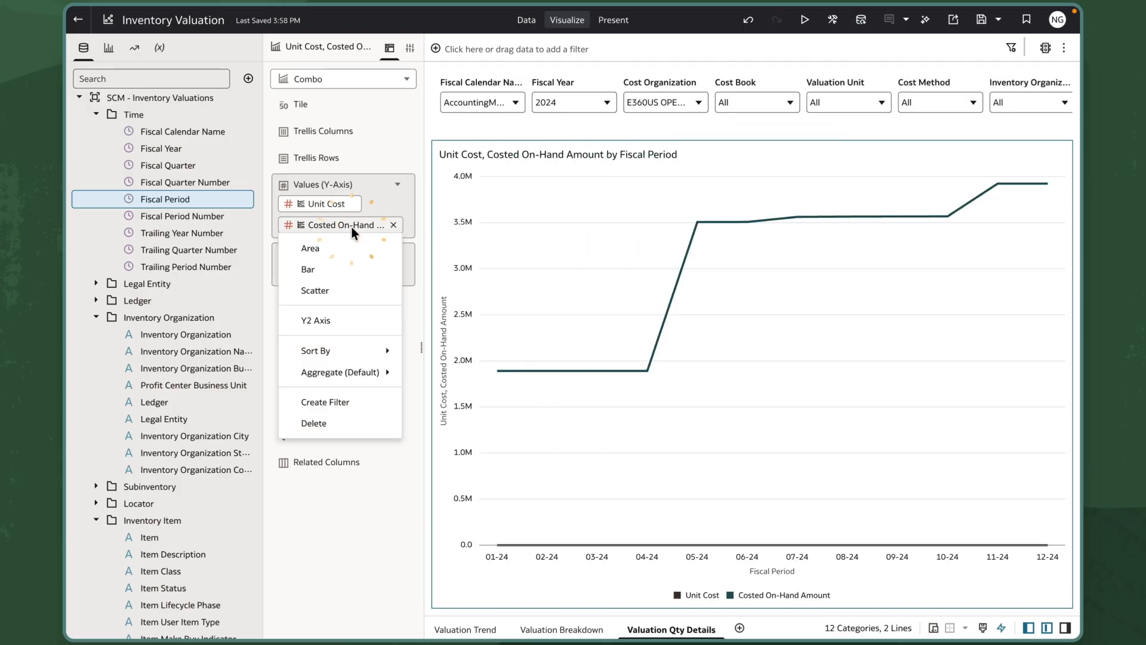
pyautogui.click(327, 318)
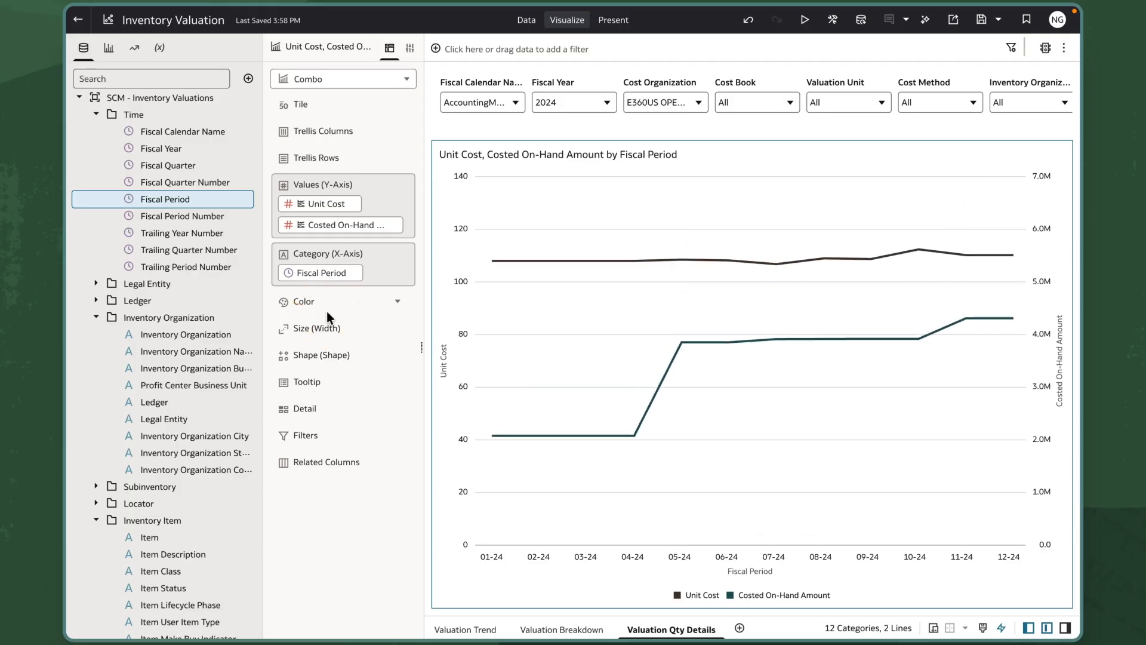
pyautogui.rightClick(345, 225)
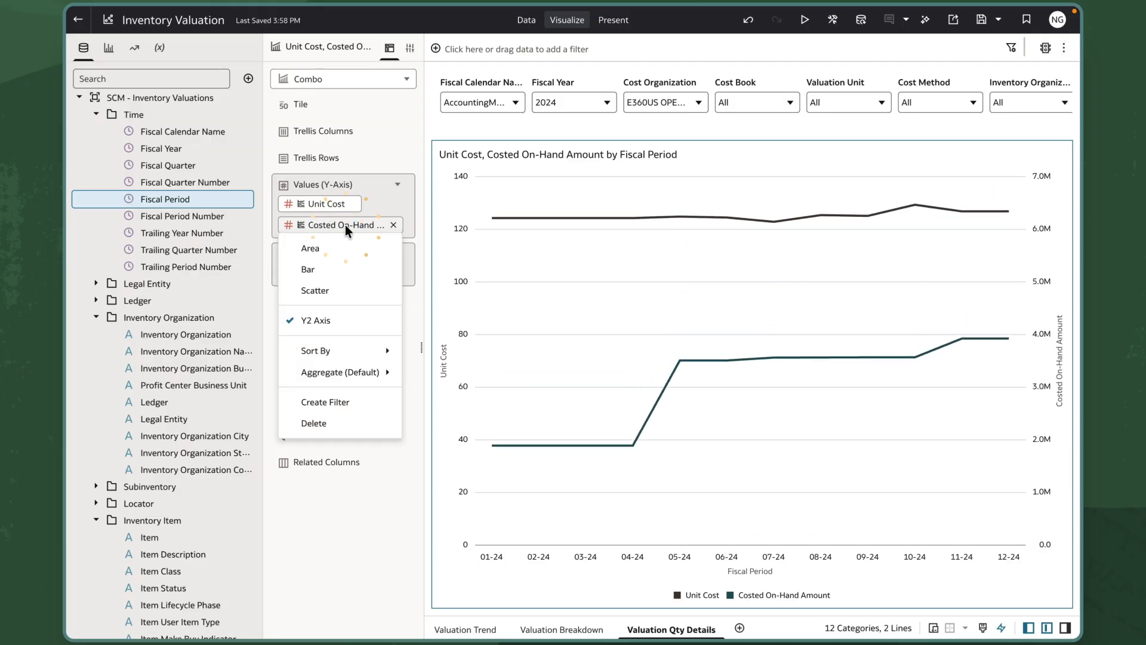
pyautogui.click(334, 274)
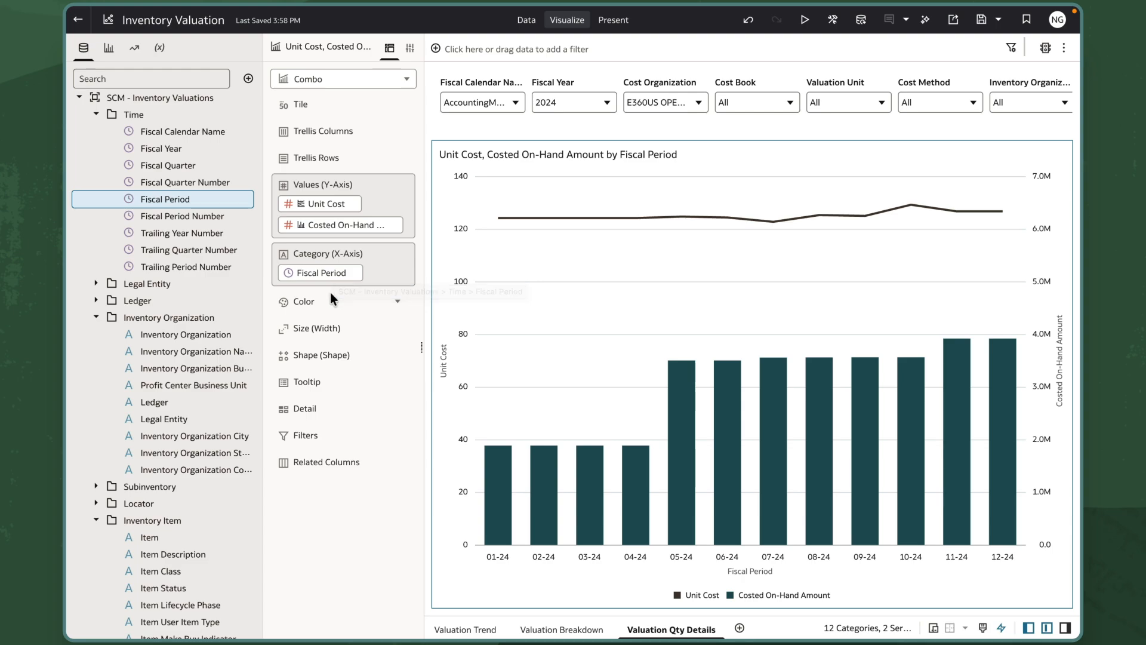
# - Set the Item Class dashboard filter on the Valuation Qty Details canvas to Cardio Fitness
pyautogui.hscroll(3, 809, 112)
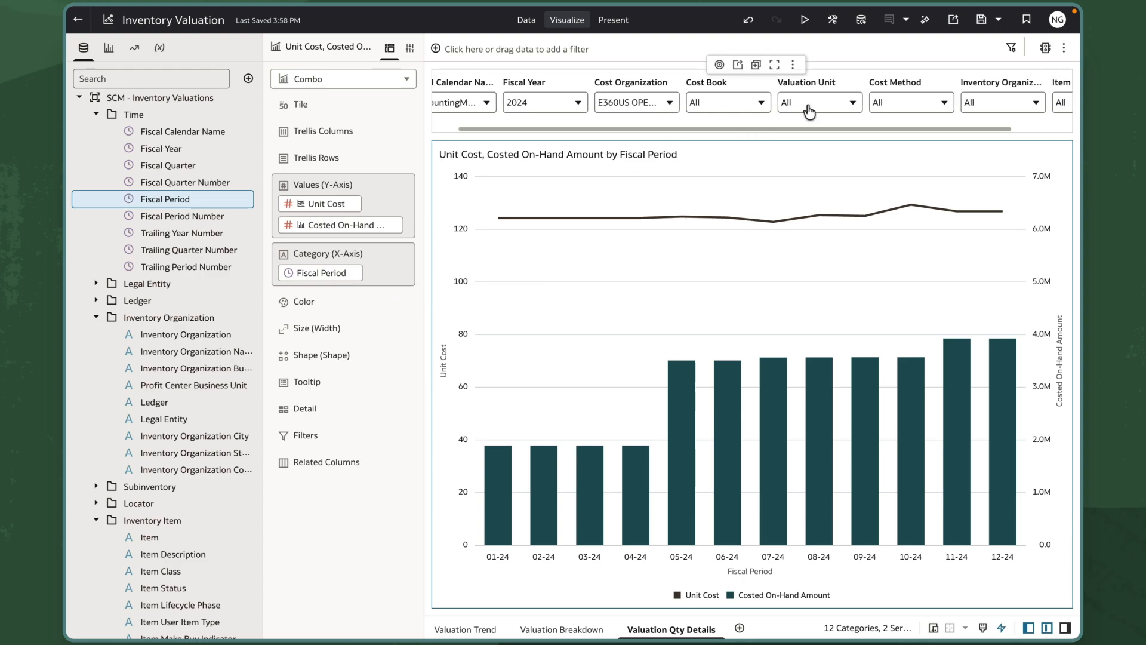
pyautogui.click(1031, 108)
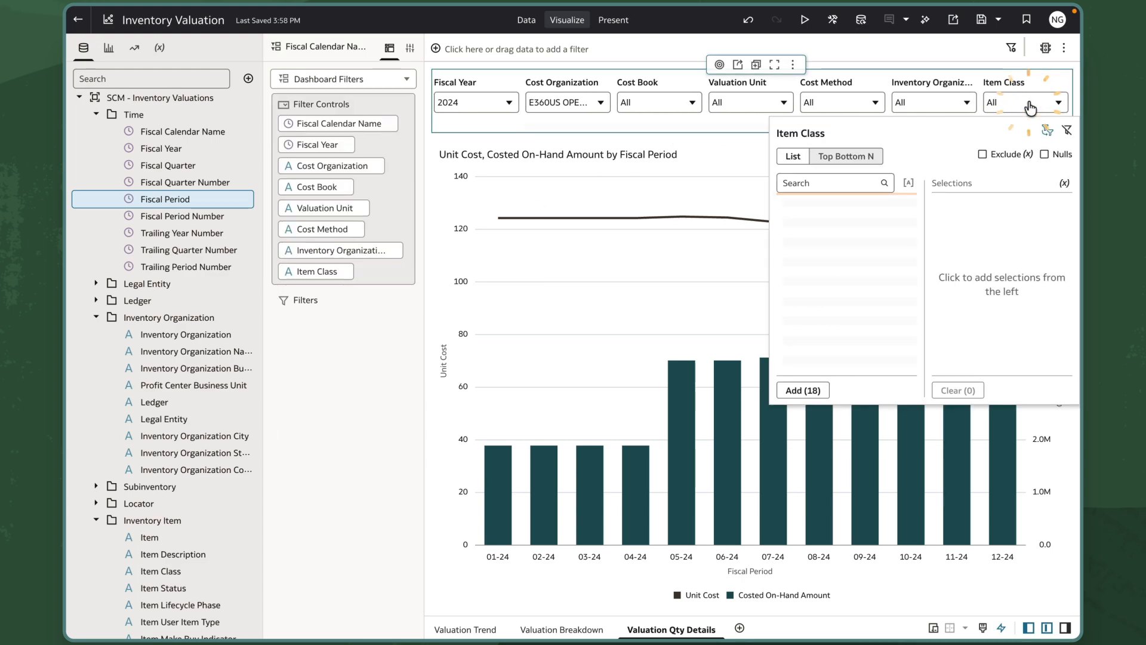
pyautogui.click(843, 205)
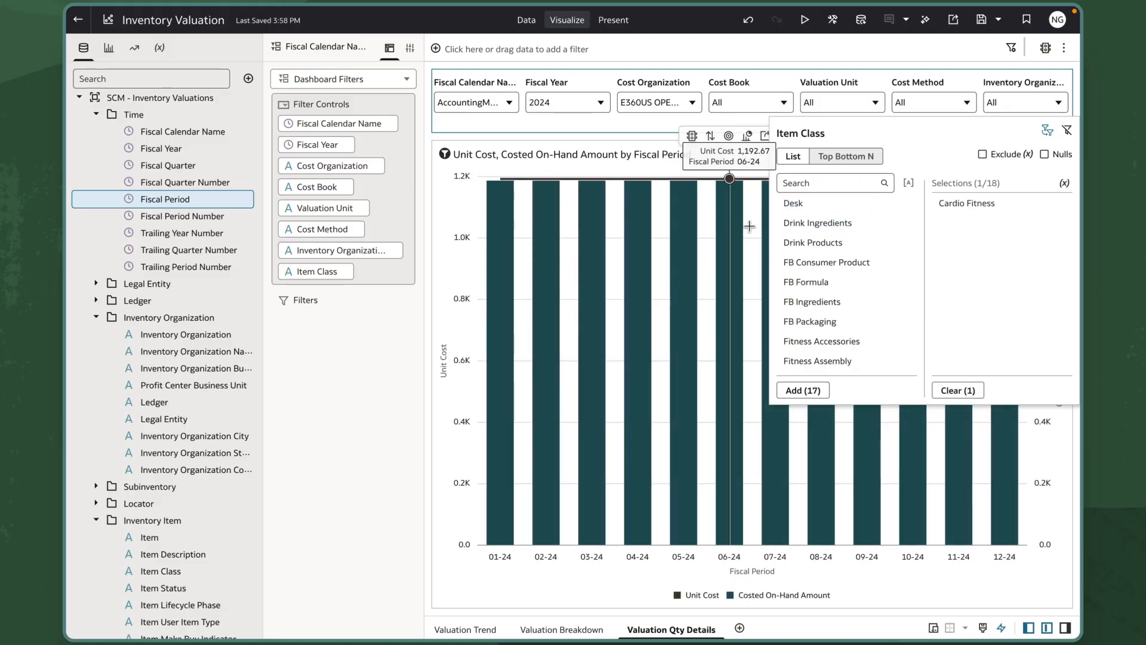
pyautogui.click(750, 227)
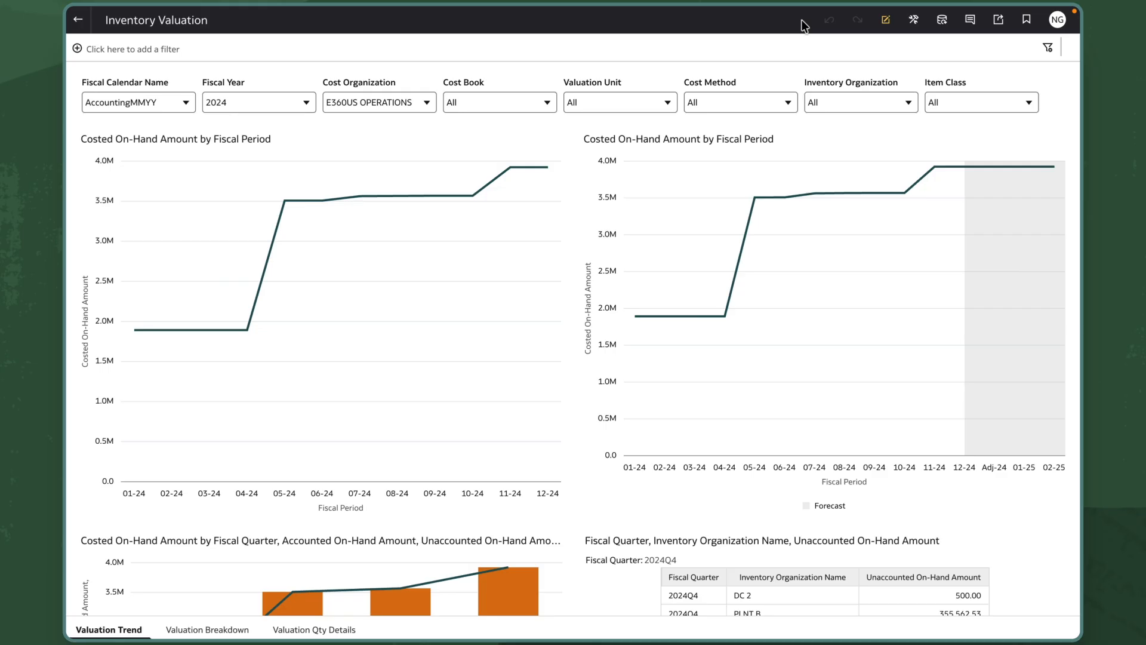
# - Review the charts, the unaccounted amounts table and the city map across all three canvases in the workbook preview
pyautogui.scroll(-3, 546, 357)
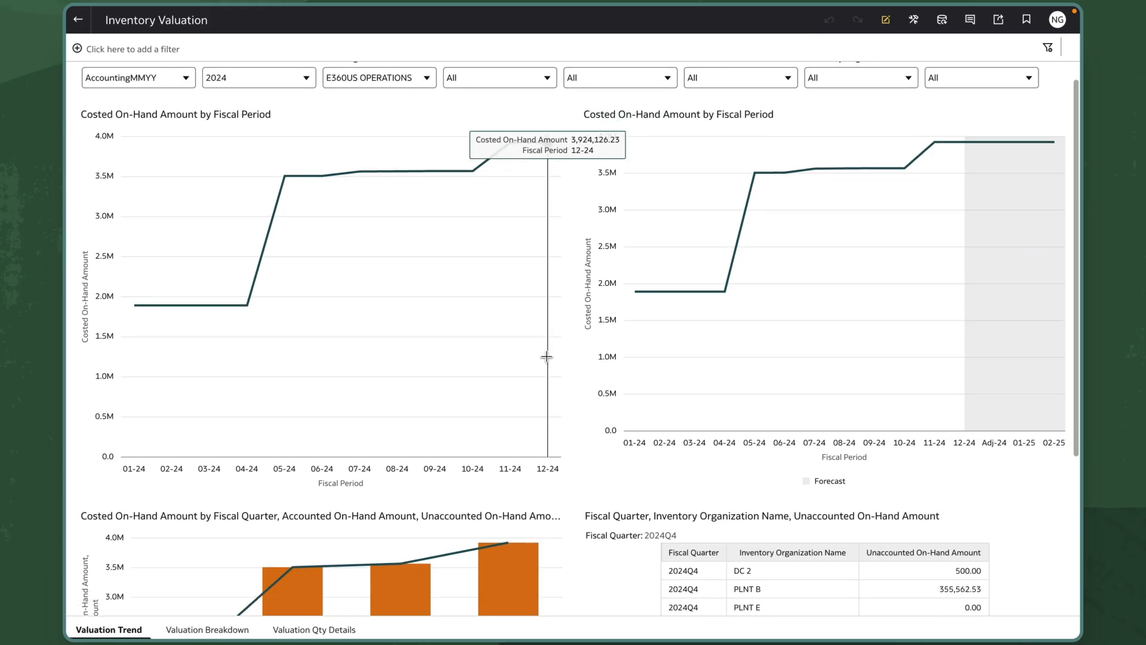
pyautogui.scroll(-1, 546, 356)
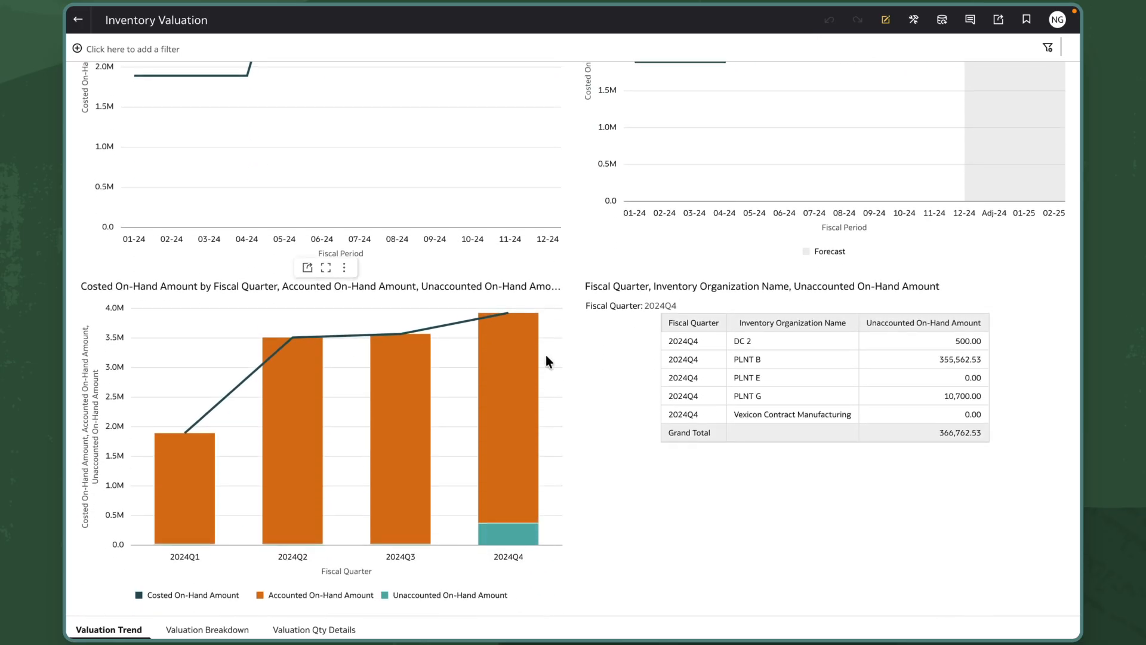
pyautogui.scroll(4, 546, 354)
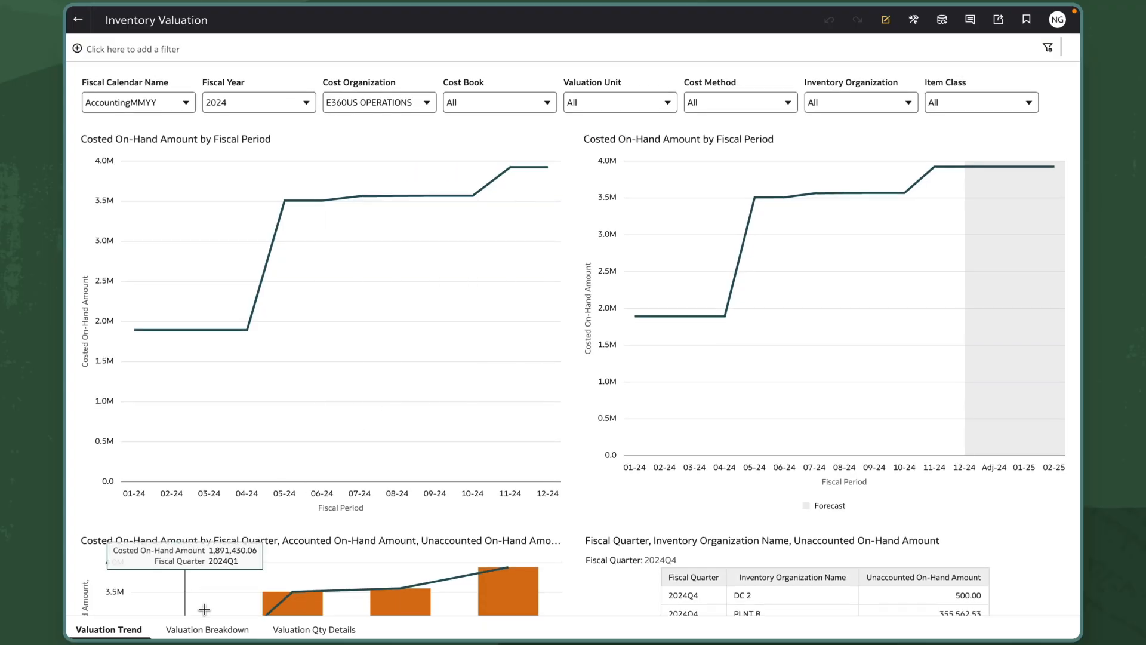
pyautogui.click(207, 629)
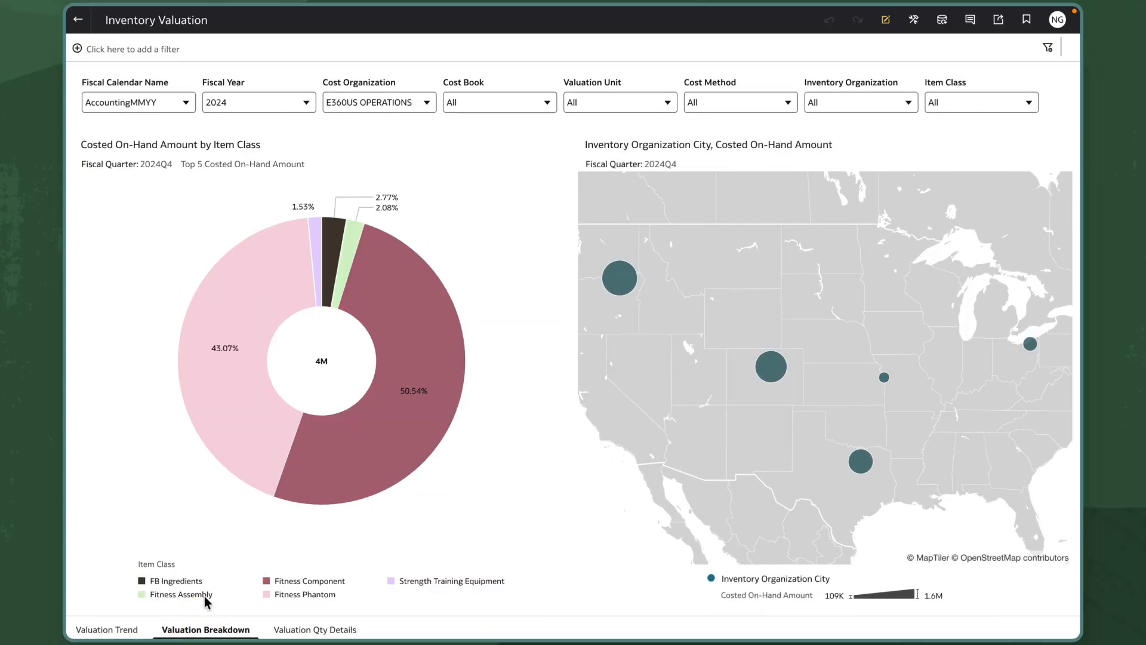
pyautogui.click(327, 476)
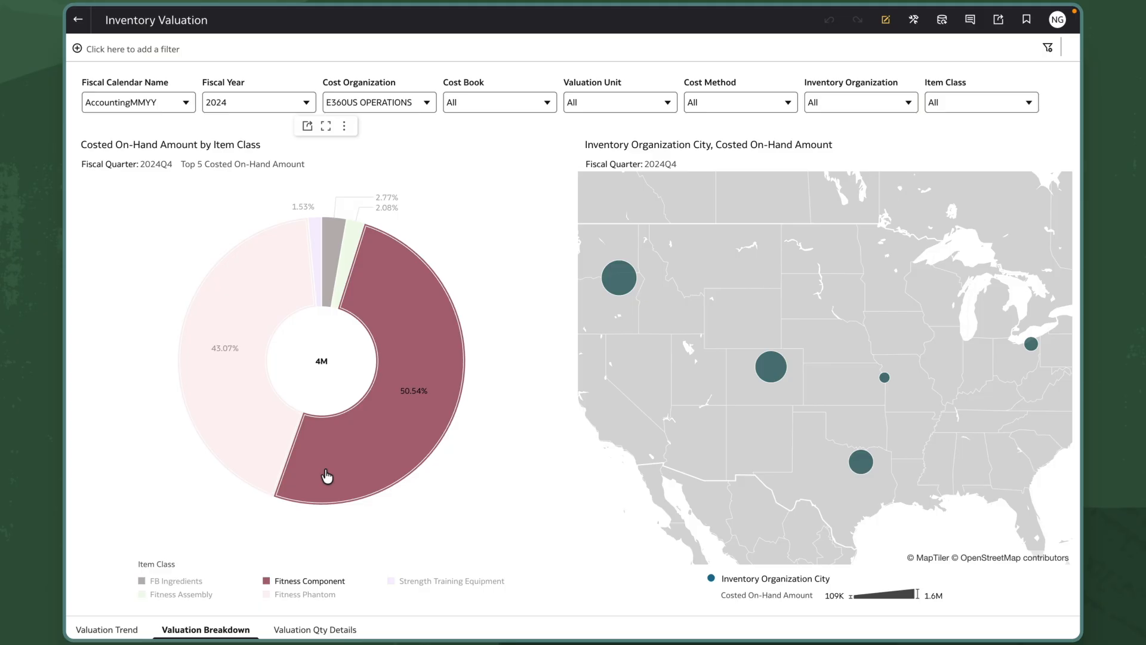
pyautogui.moveTo(773, 378)
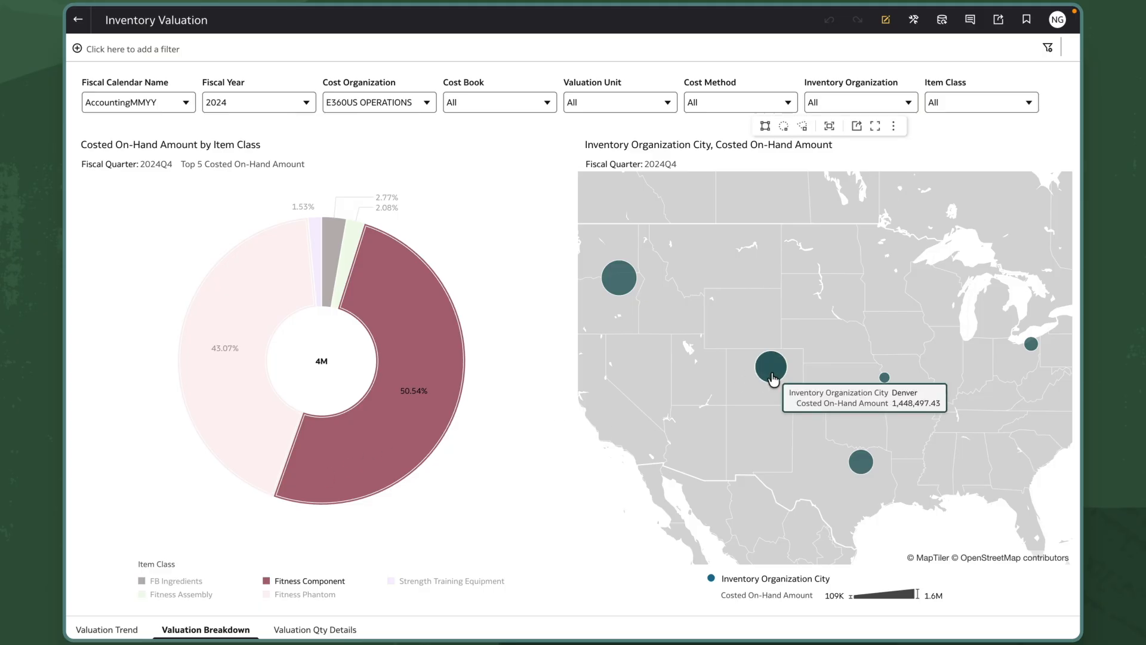
pyautogui.click(318, 631)
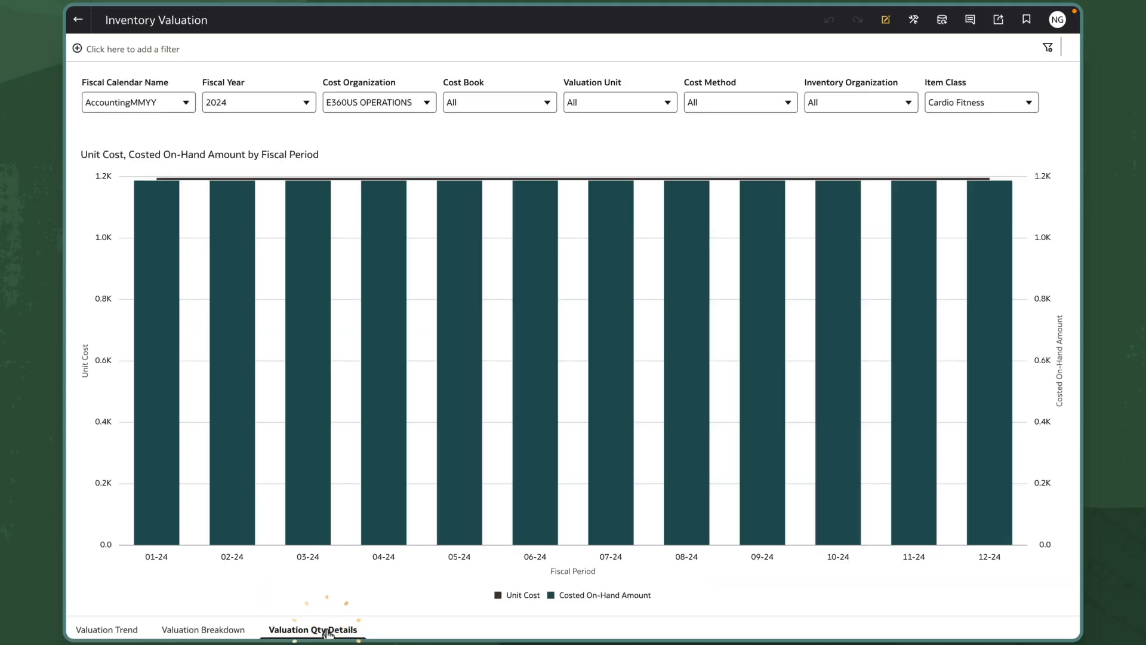